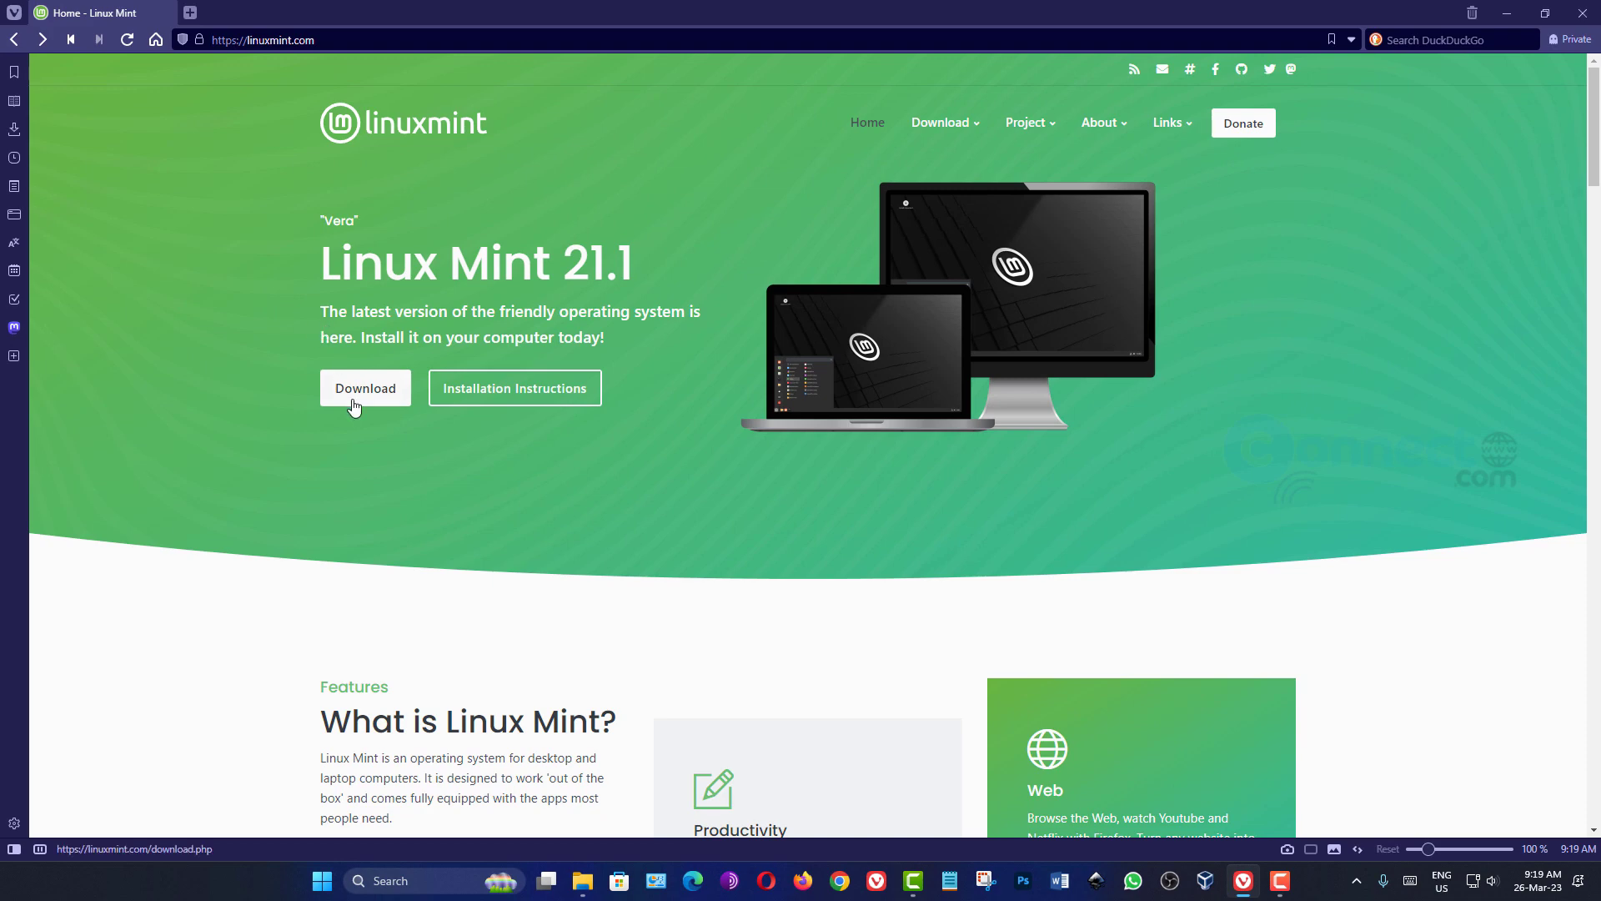
- Open the download page for the Xfce Edition of Linux Mint 21.1
click(353, 399)
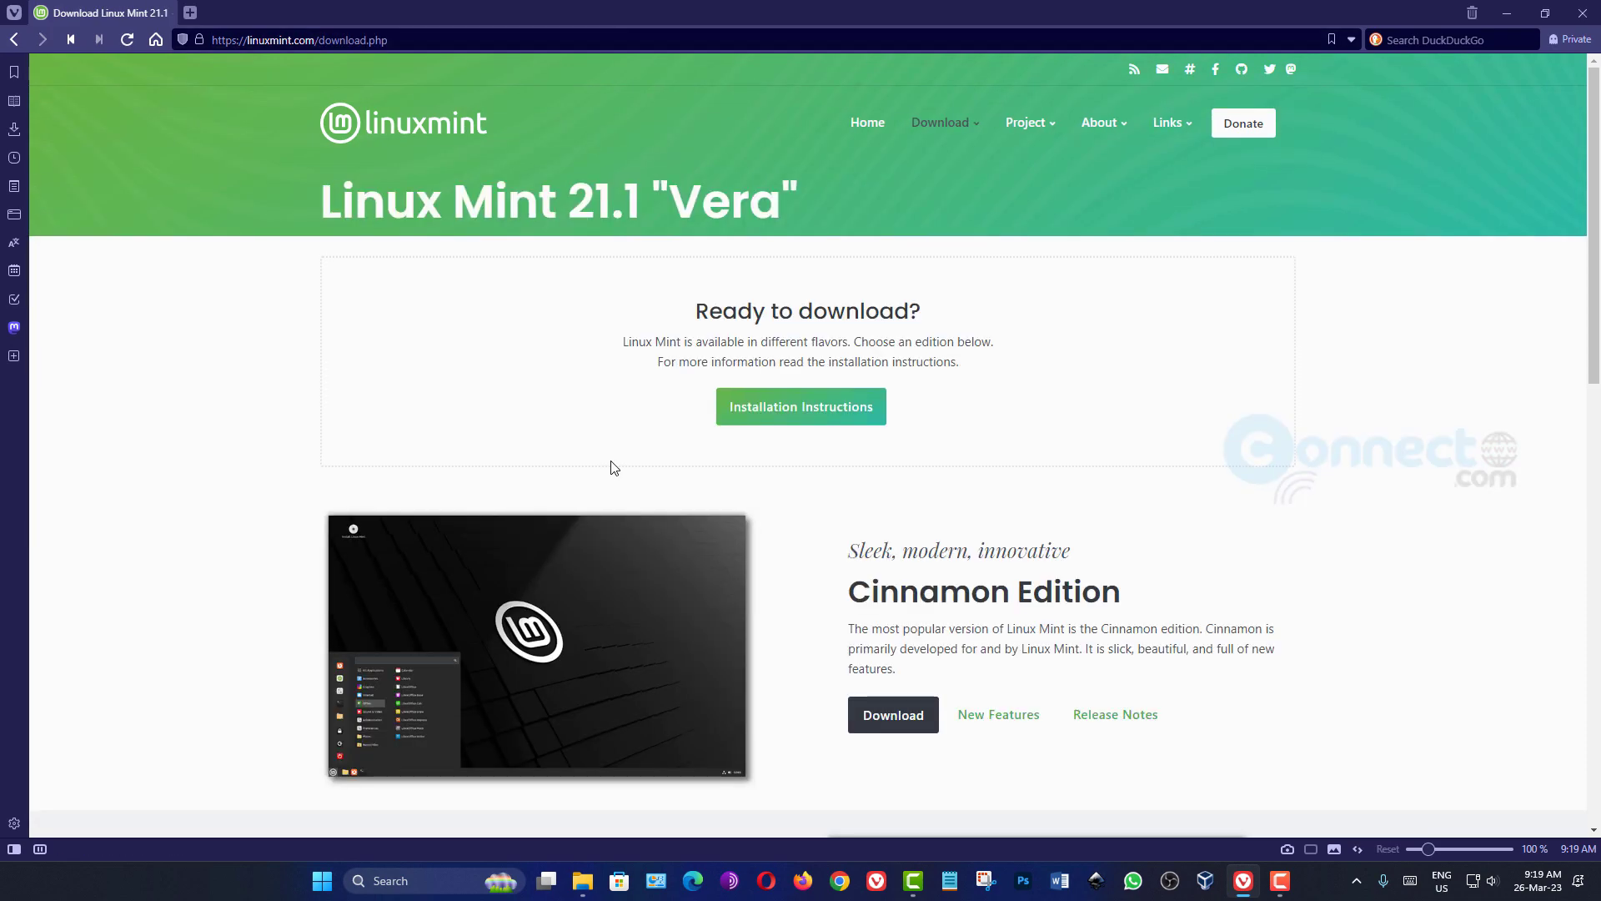
scroll(653, 461, down, 10)
scroll(793, 434, down, 1)
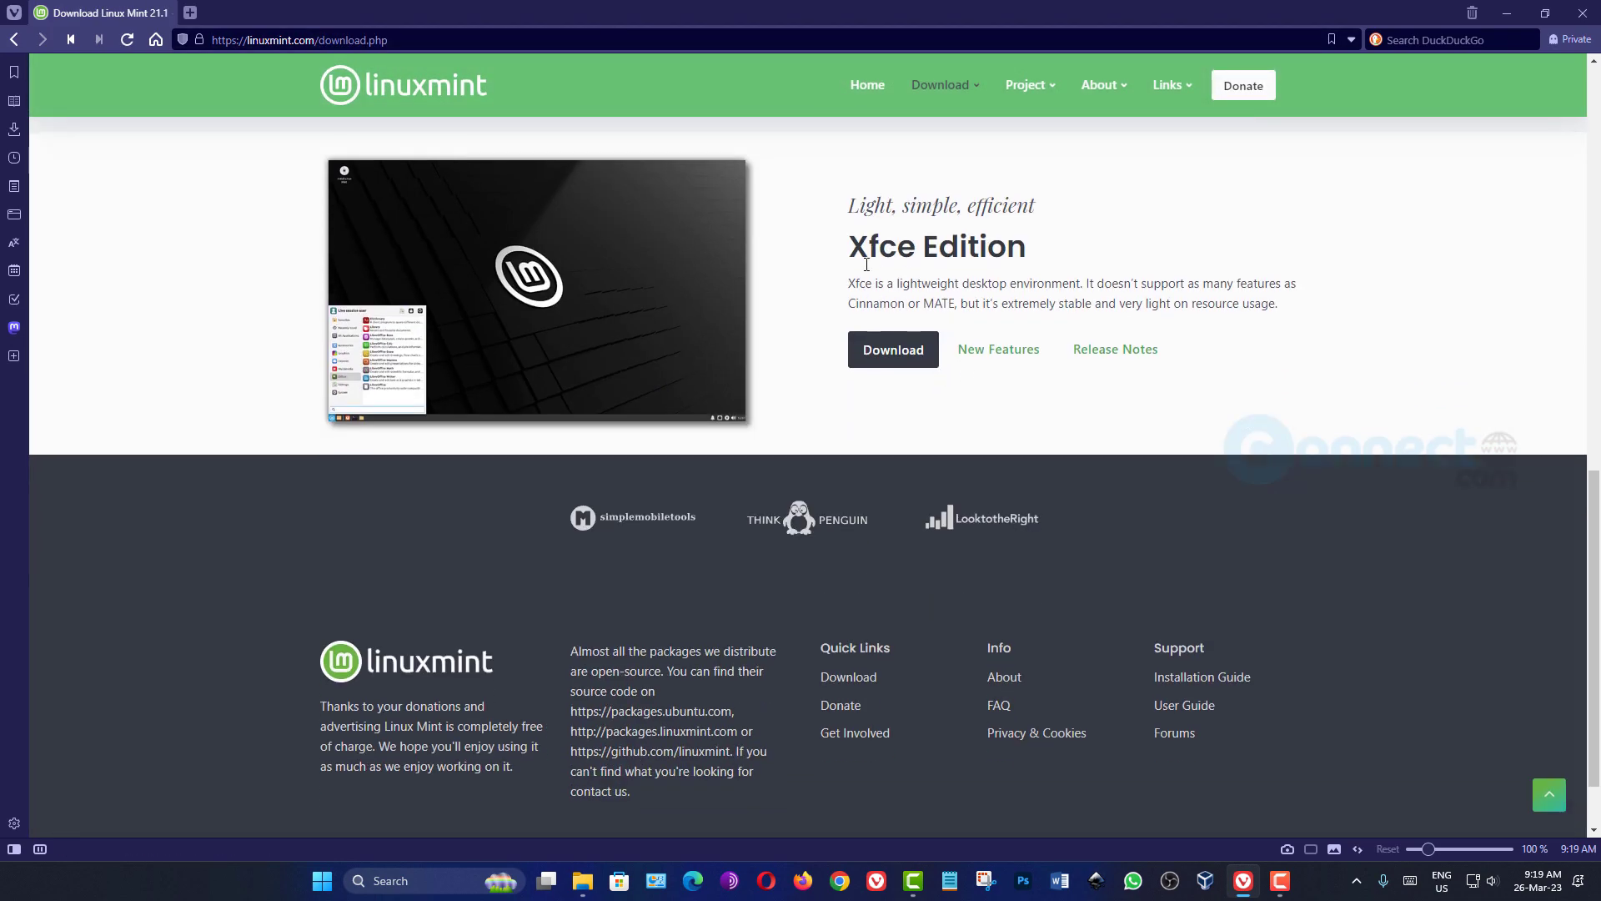
drag(852, 246, 1061, 250)
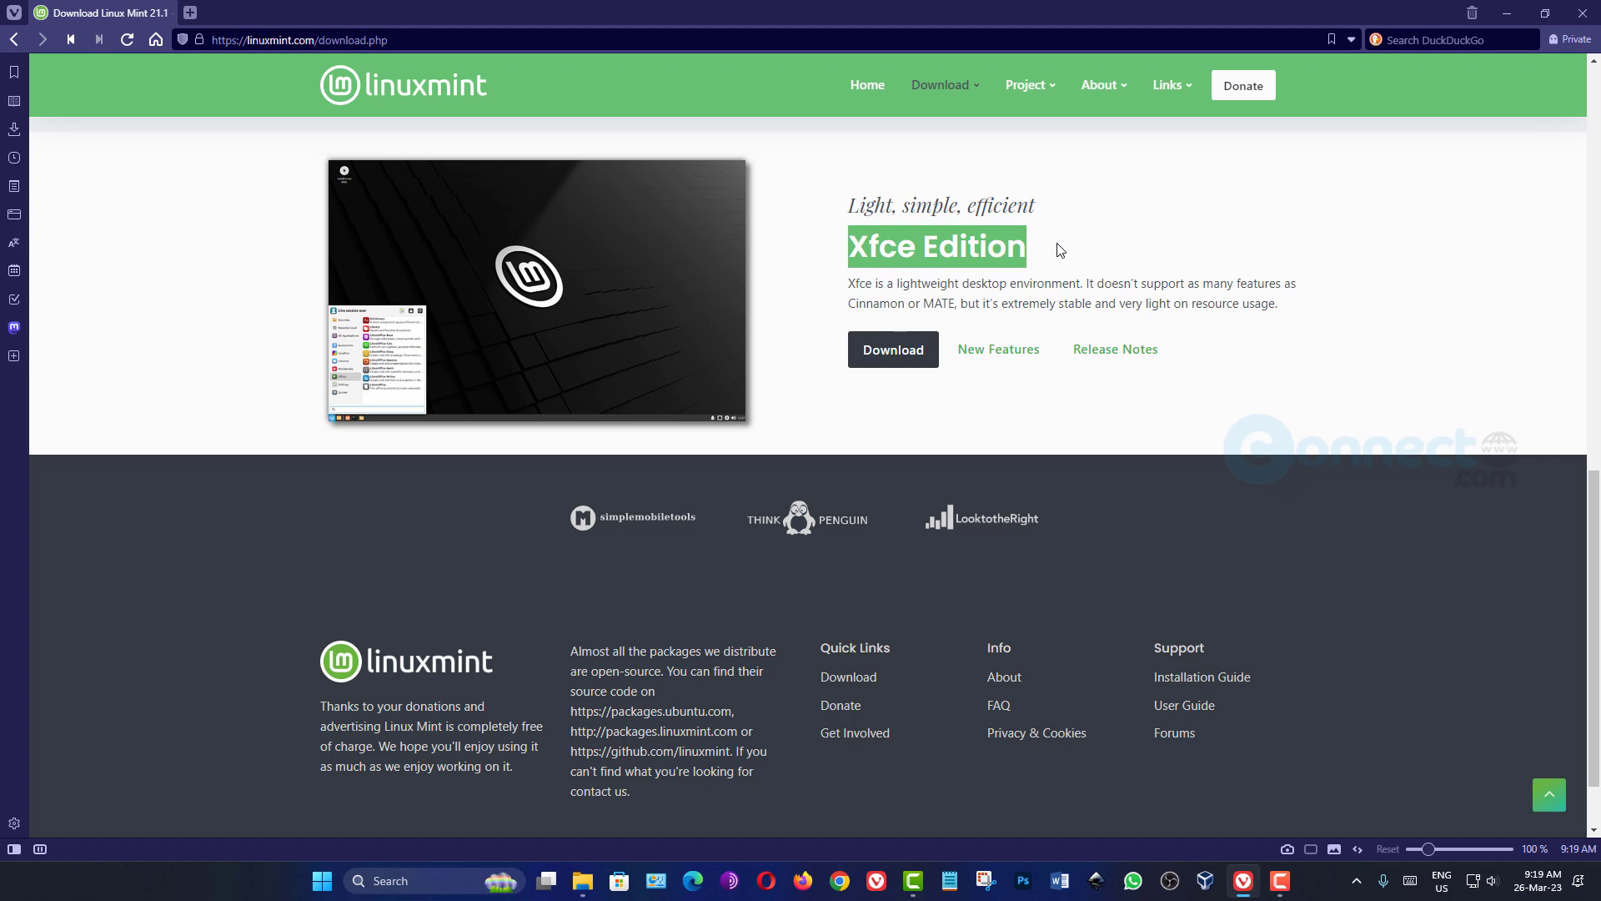
click(854, 252)
drag(854, 252, 1081, 253)
click(998, 298)
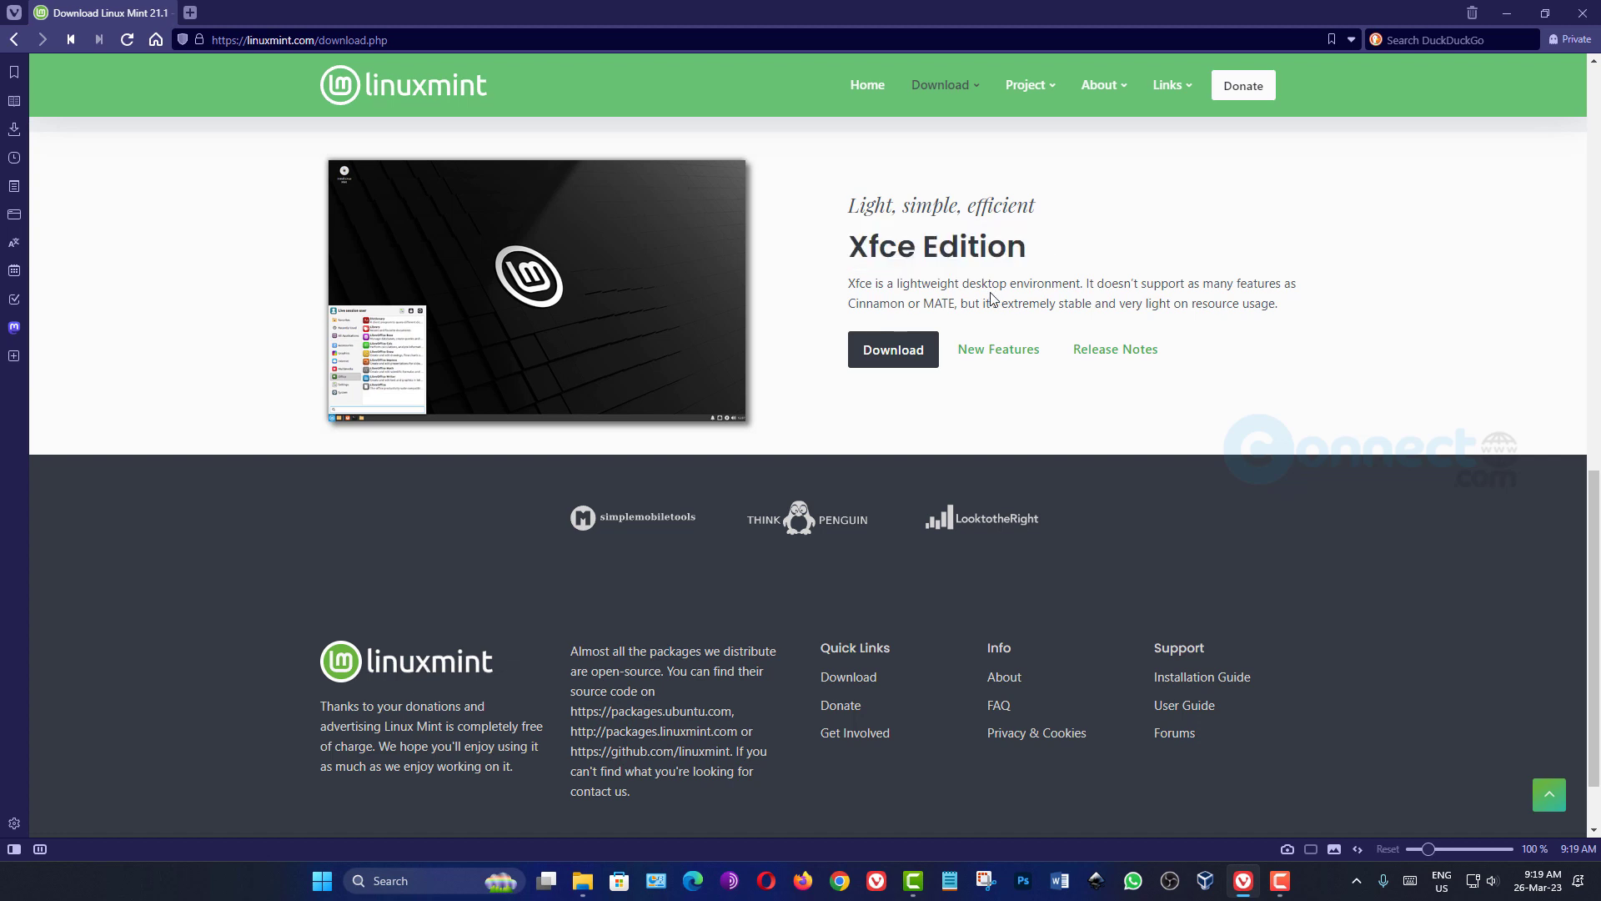
click(899, 357)
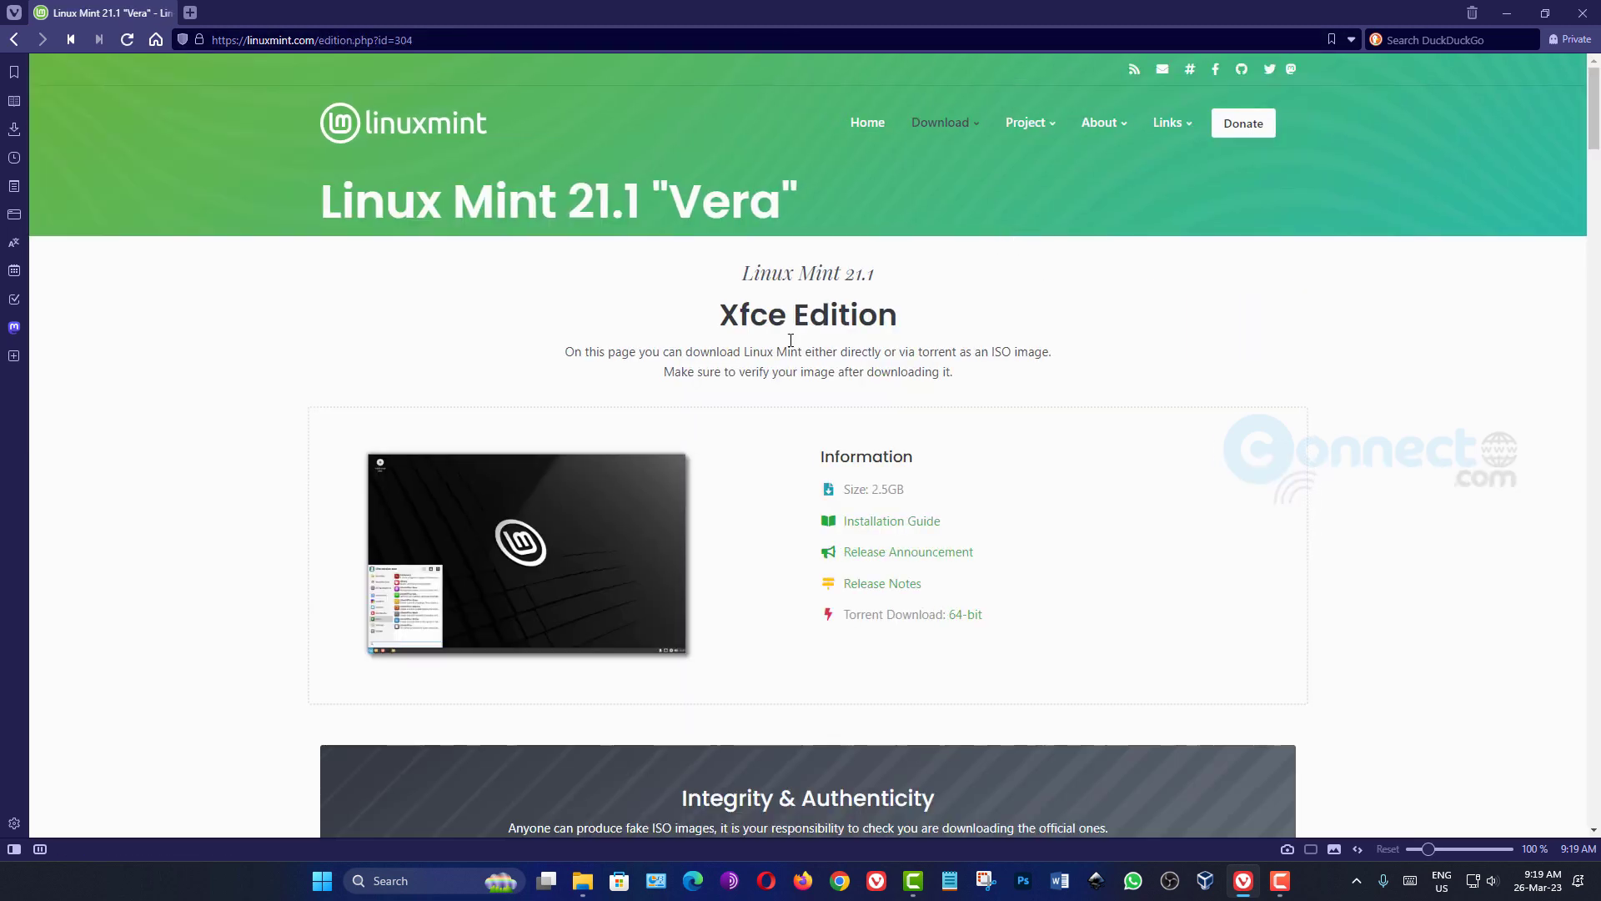
- Download the Xfce Edition 64-bit ISO from the LayerOnline world mirror
drag(743, 271, 987, 338)
click(812, 343)
scroll(779, 417, down, 10)
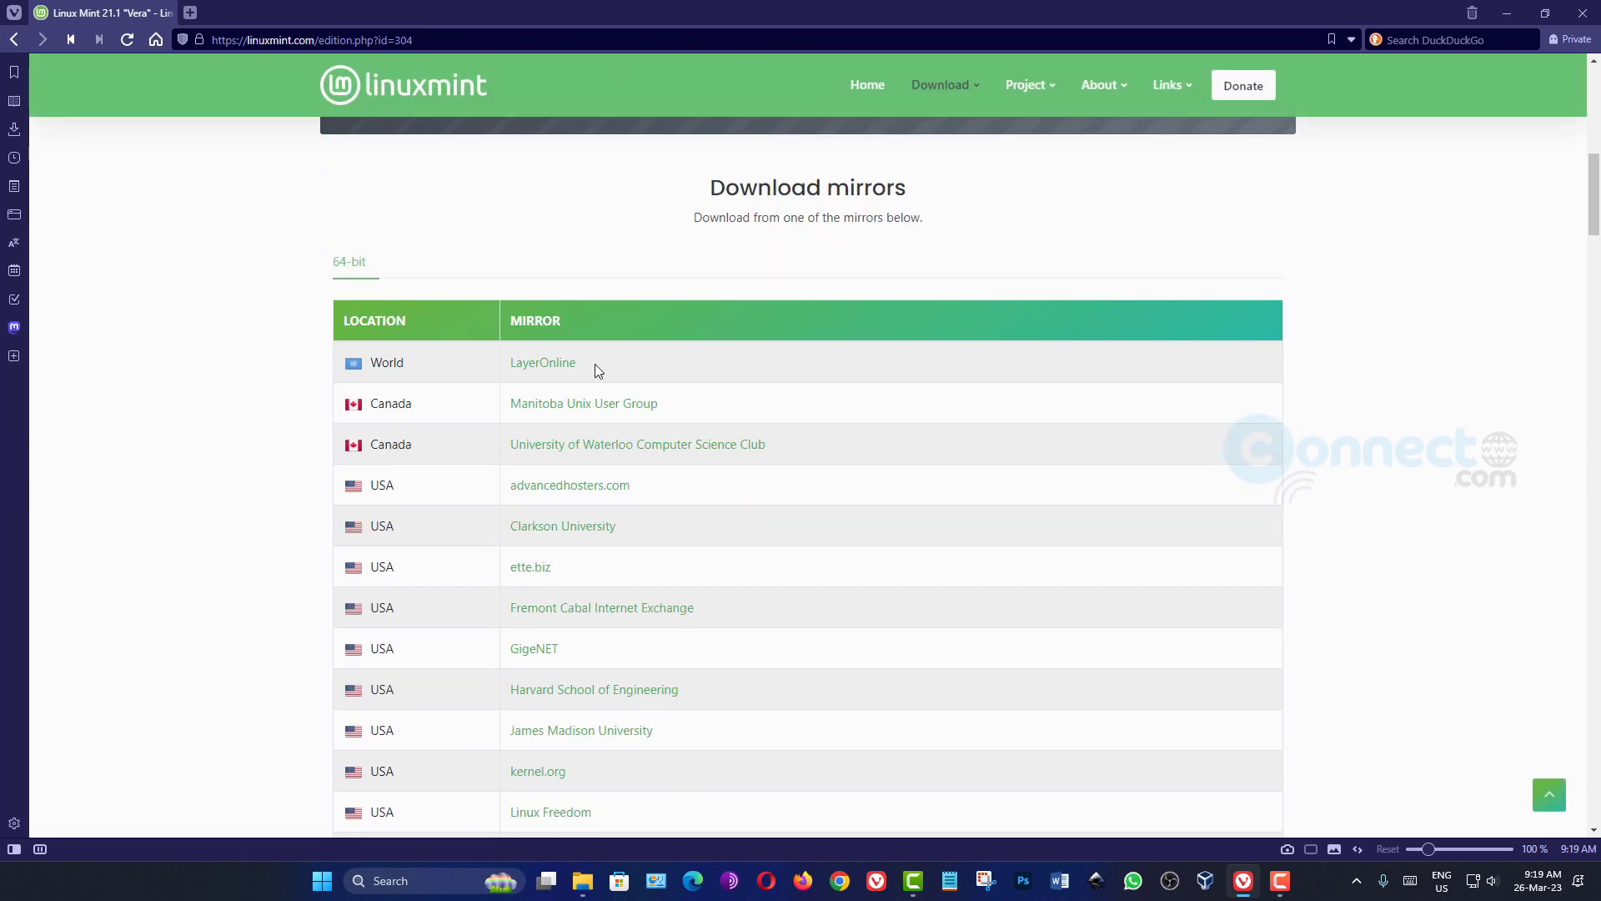
click(547, 364)
- Close the browser and select the downloaded linuxmint-21.1-xfce-64bit.iso file in File Explorer
key(alt+F4)
click(601, 881)
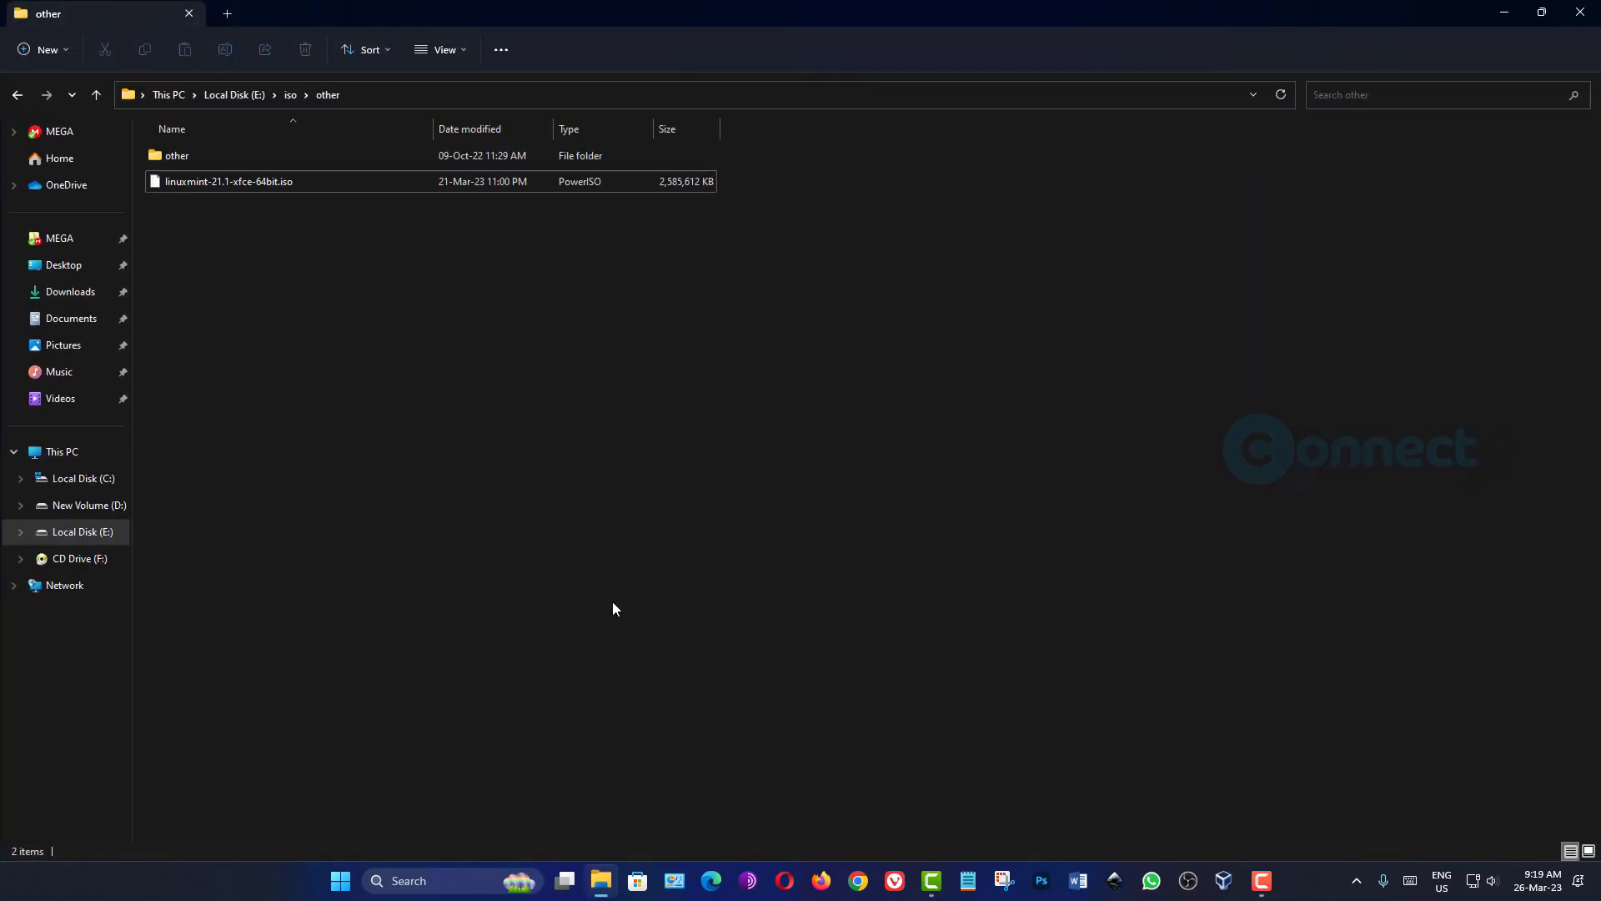
click(242, 180)
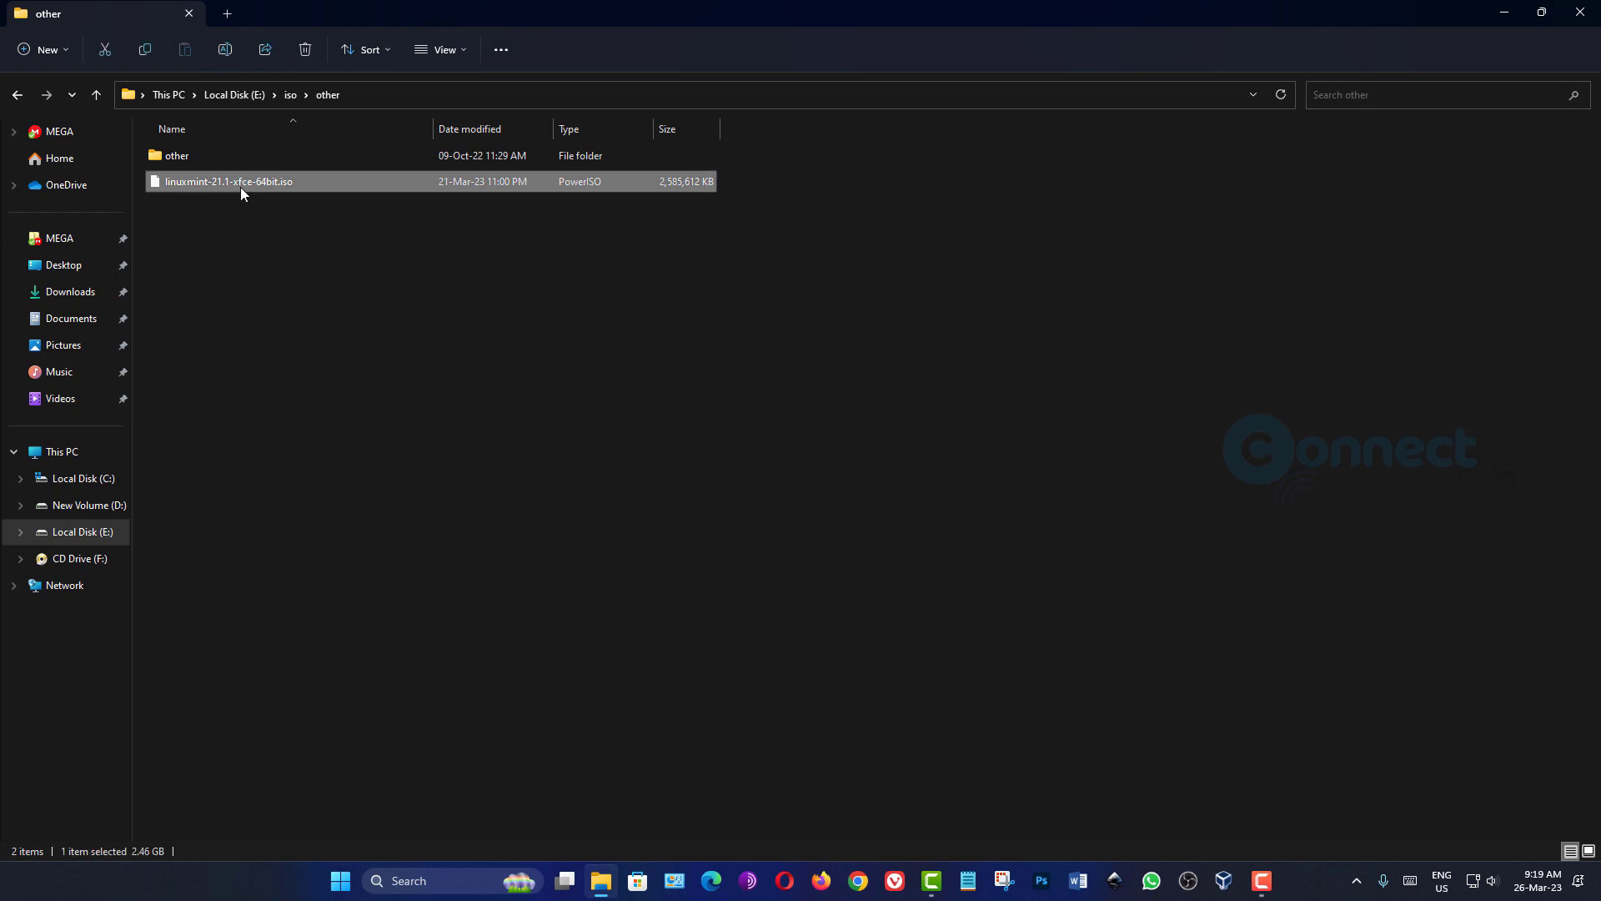
- Switch from File Explorer to VirtualBox and start creating a virtual machine named Linux Mint Xfce Edition
click(1542, 12)
click(1432, 79)
click(1224, 881)
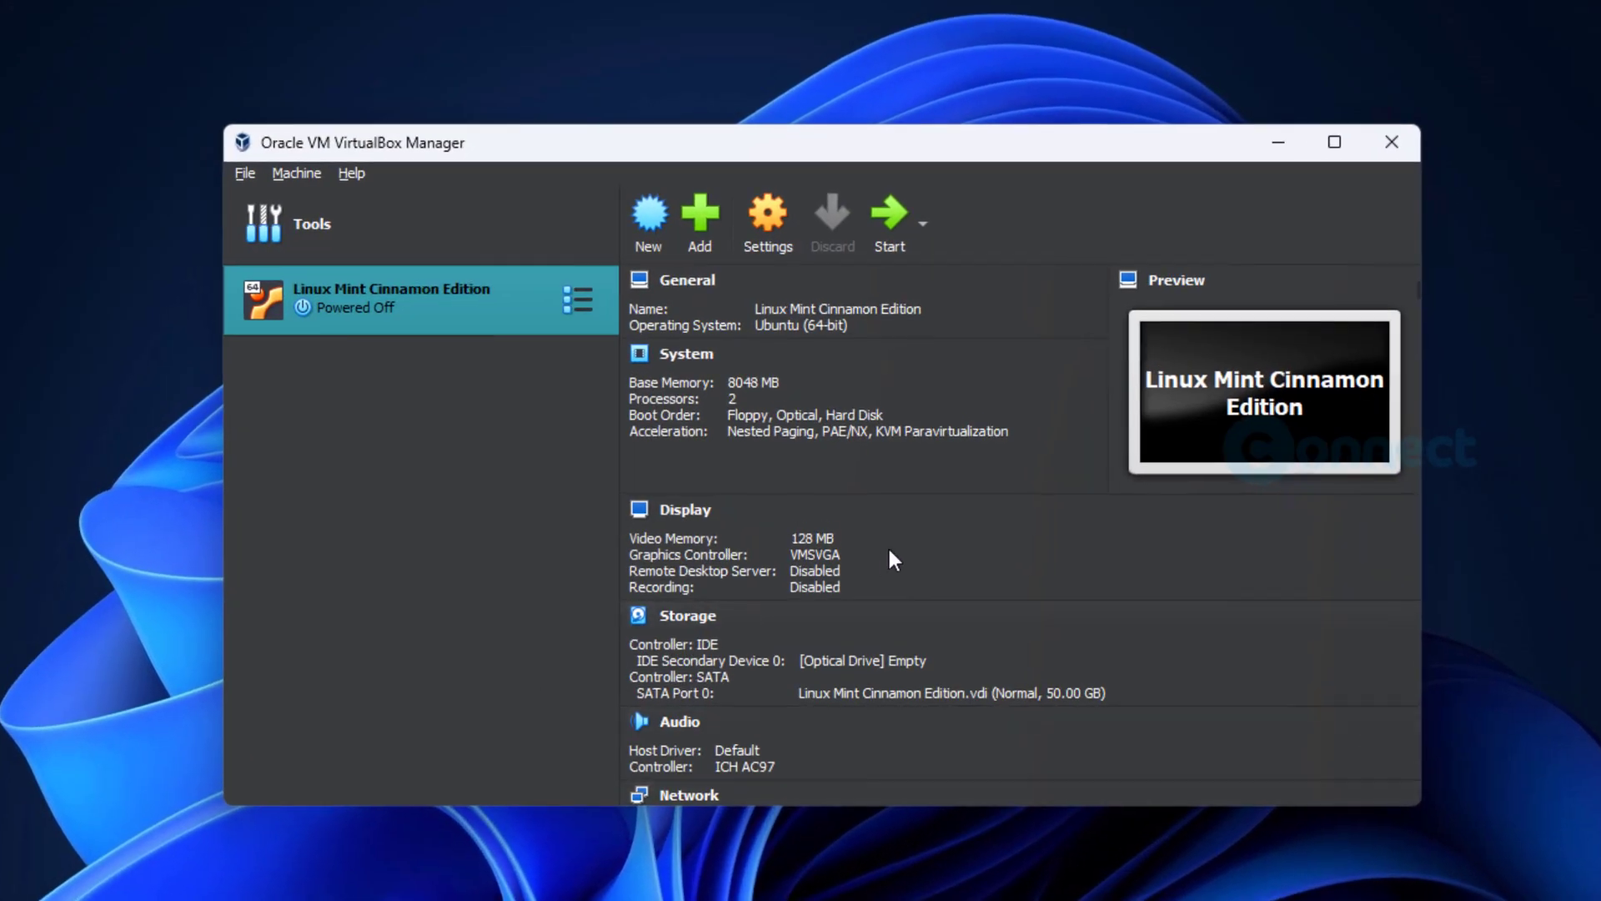
click(653, 233)
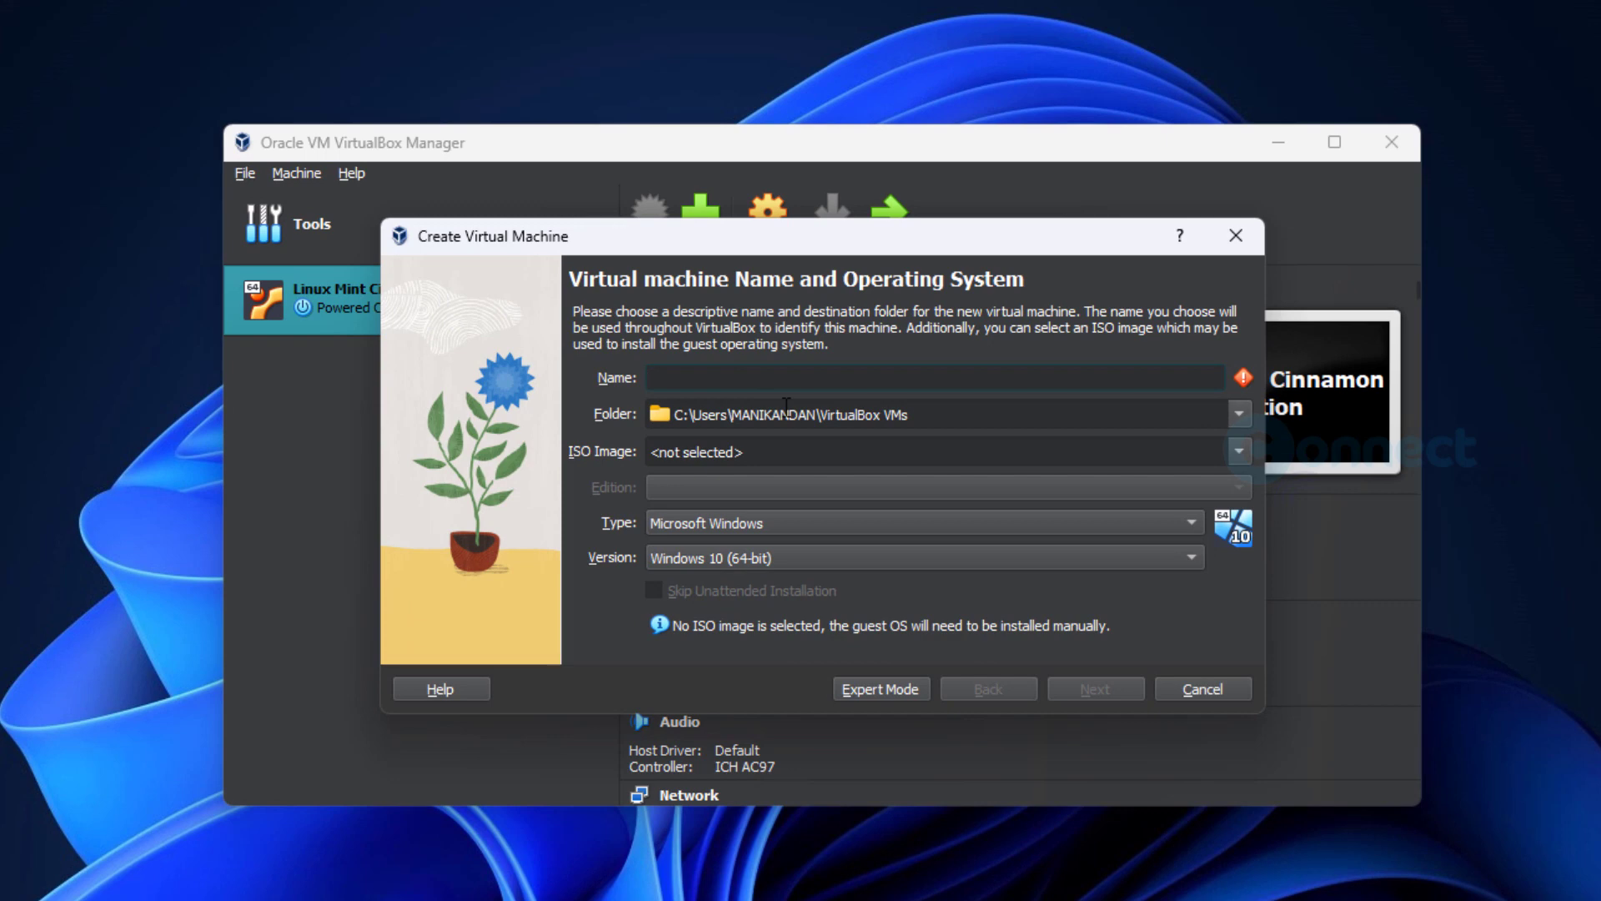
text(Linux Mint Xfce Edition)
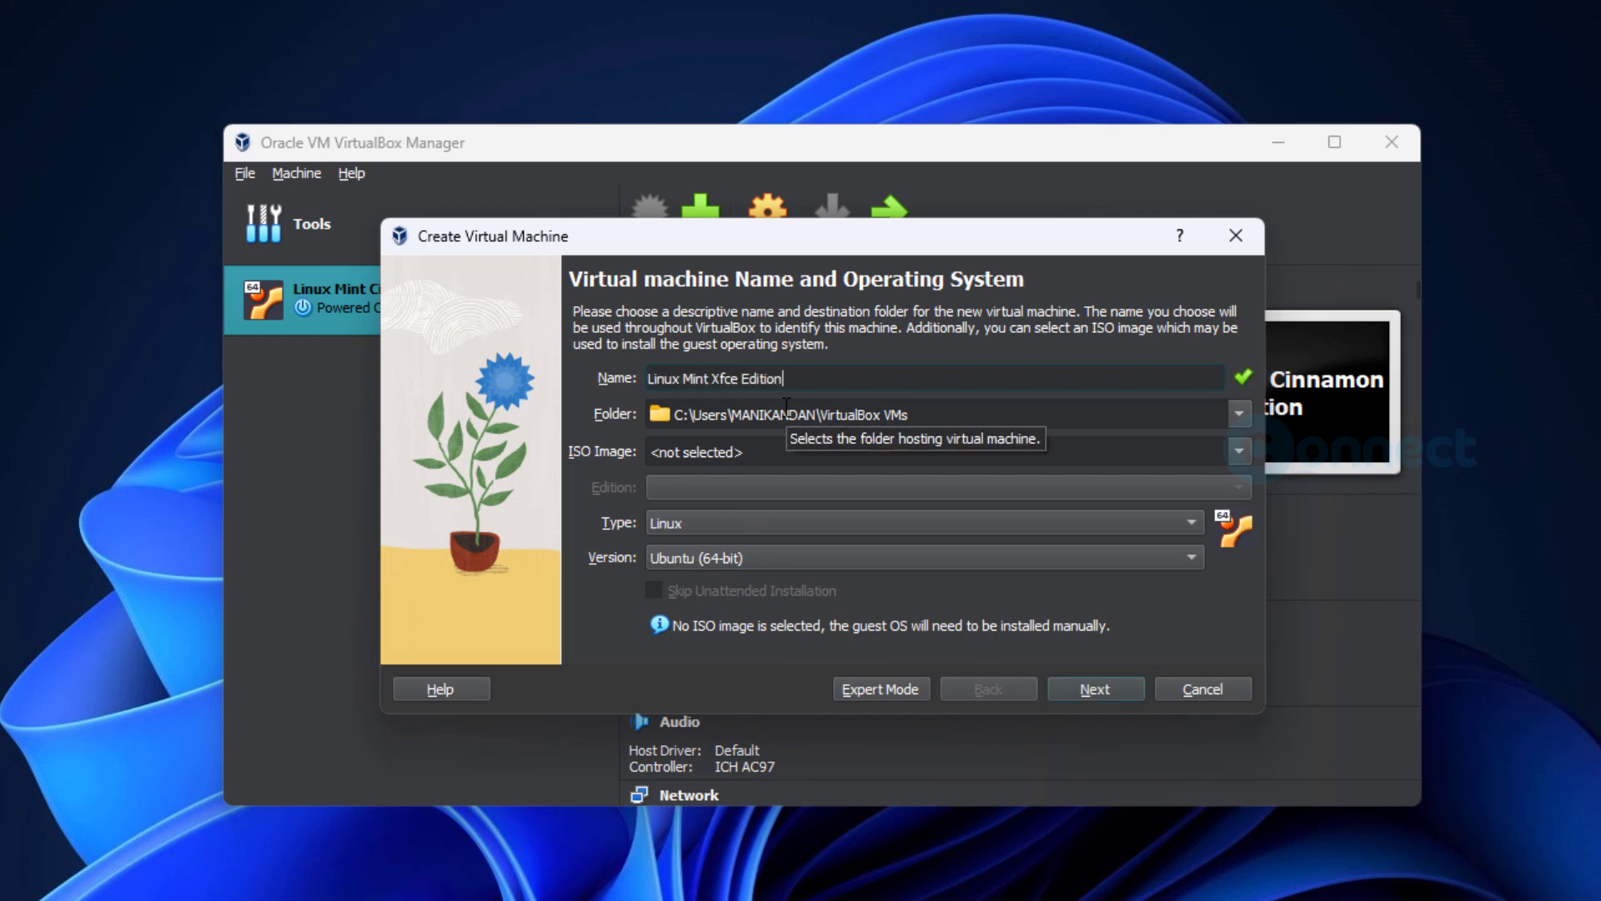
- Set the new virtual machine's destination folder to E:\Virtual OS
click(1243, 413)
click(1151, 476)
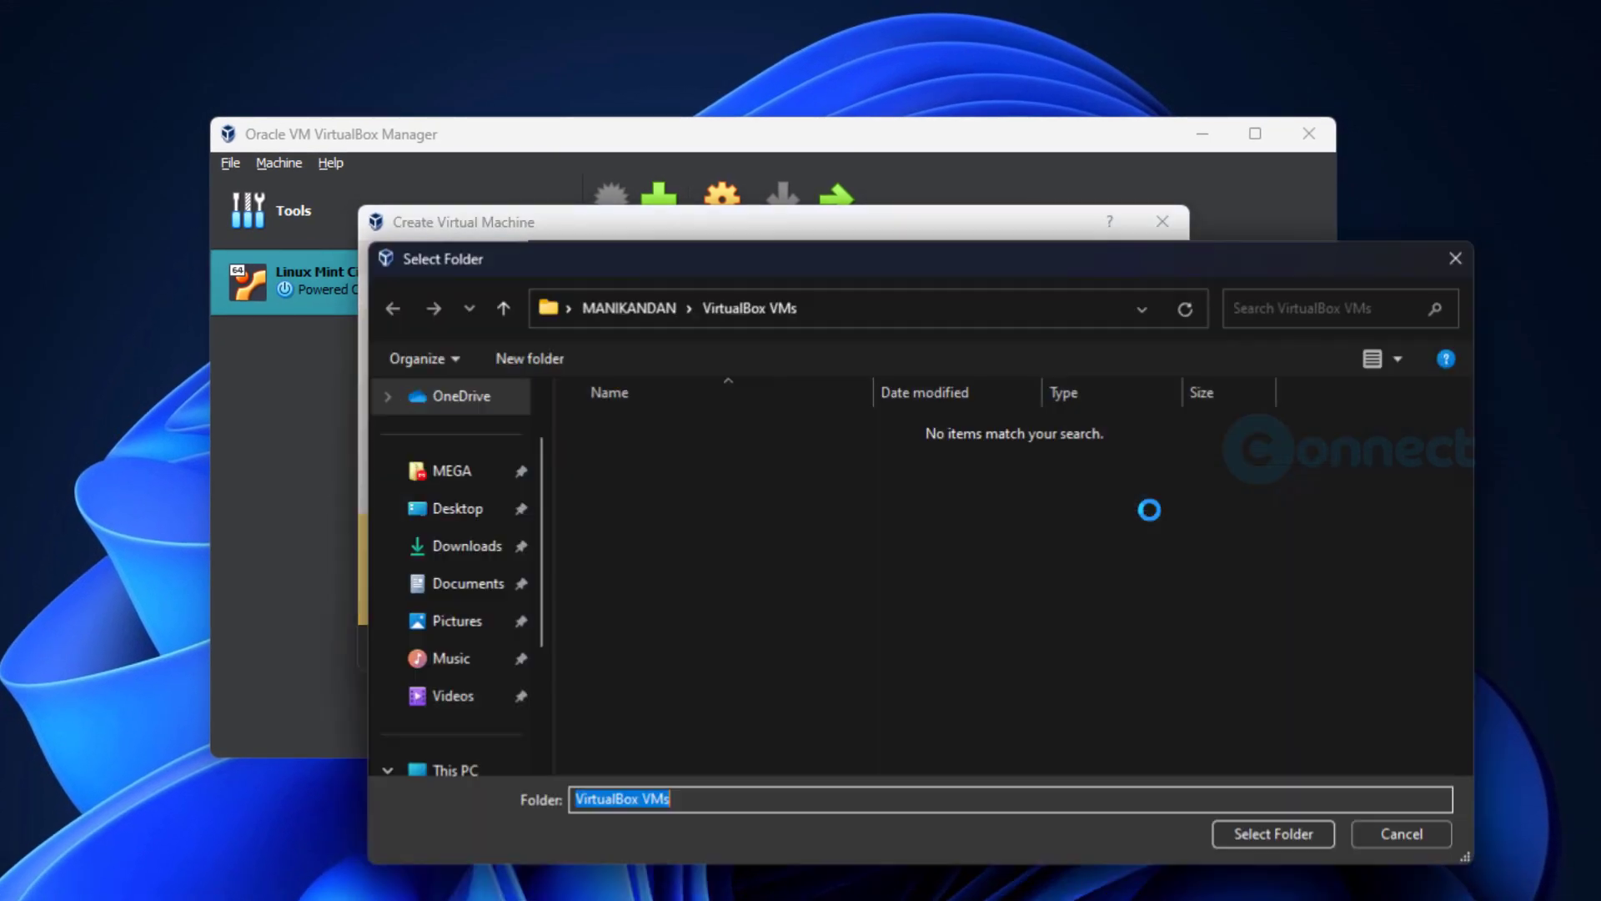
scroll(498, 644, down, 3)
click(503, 733)
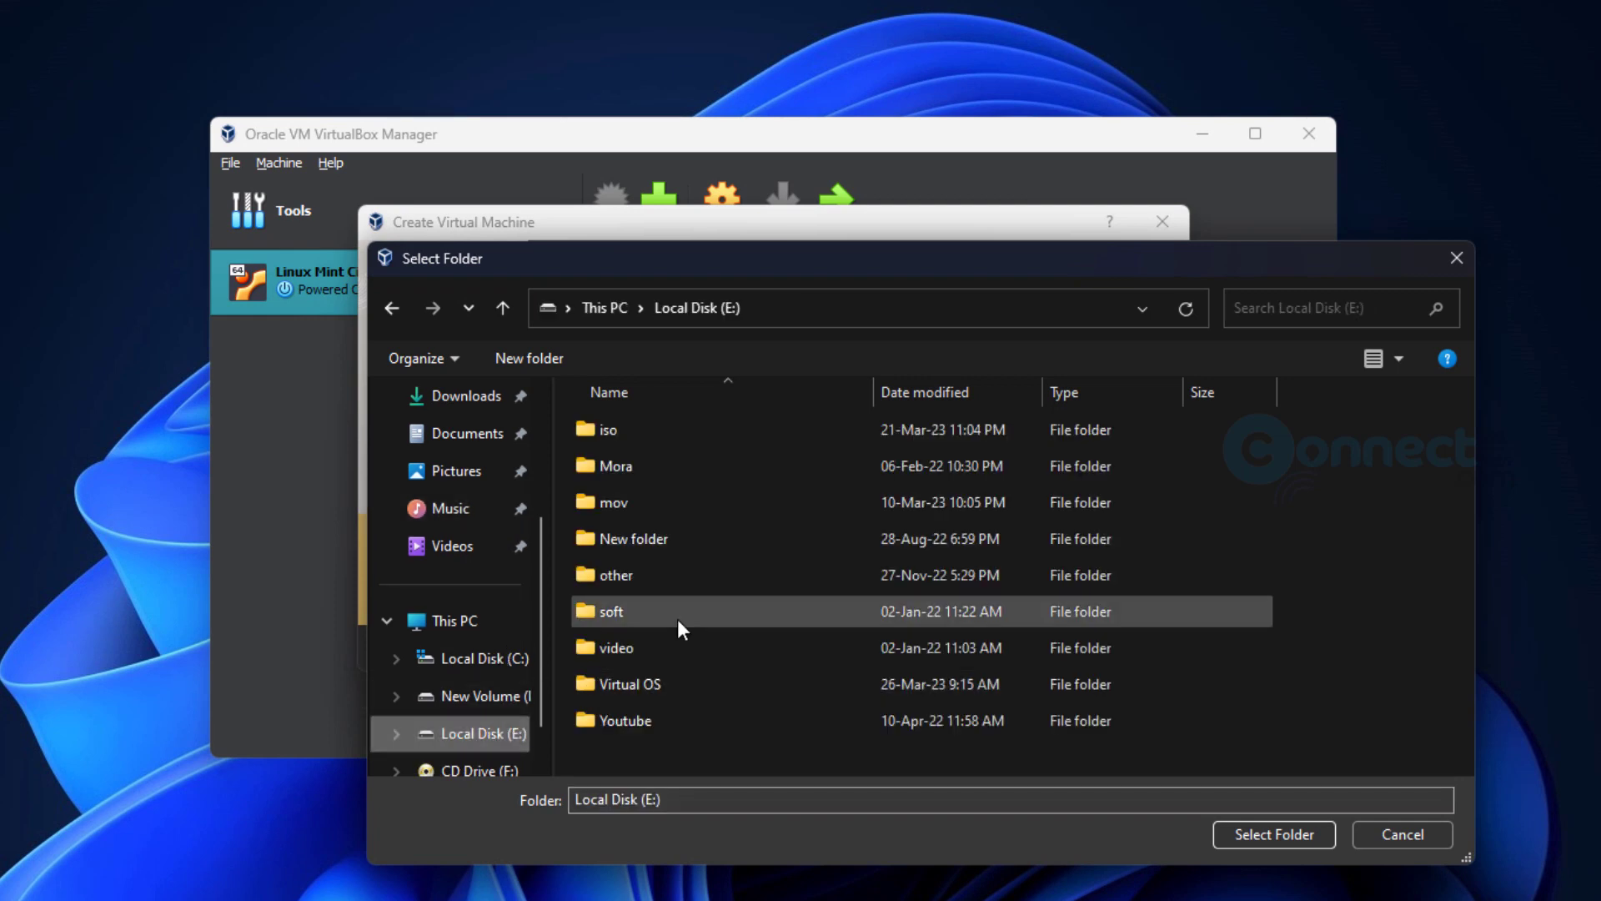
double_click(672, 681)
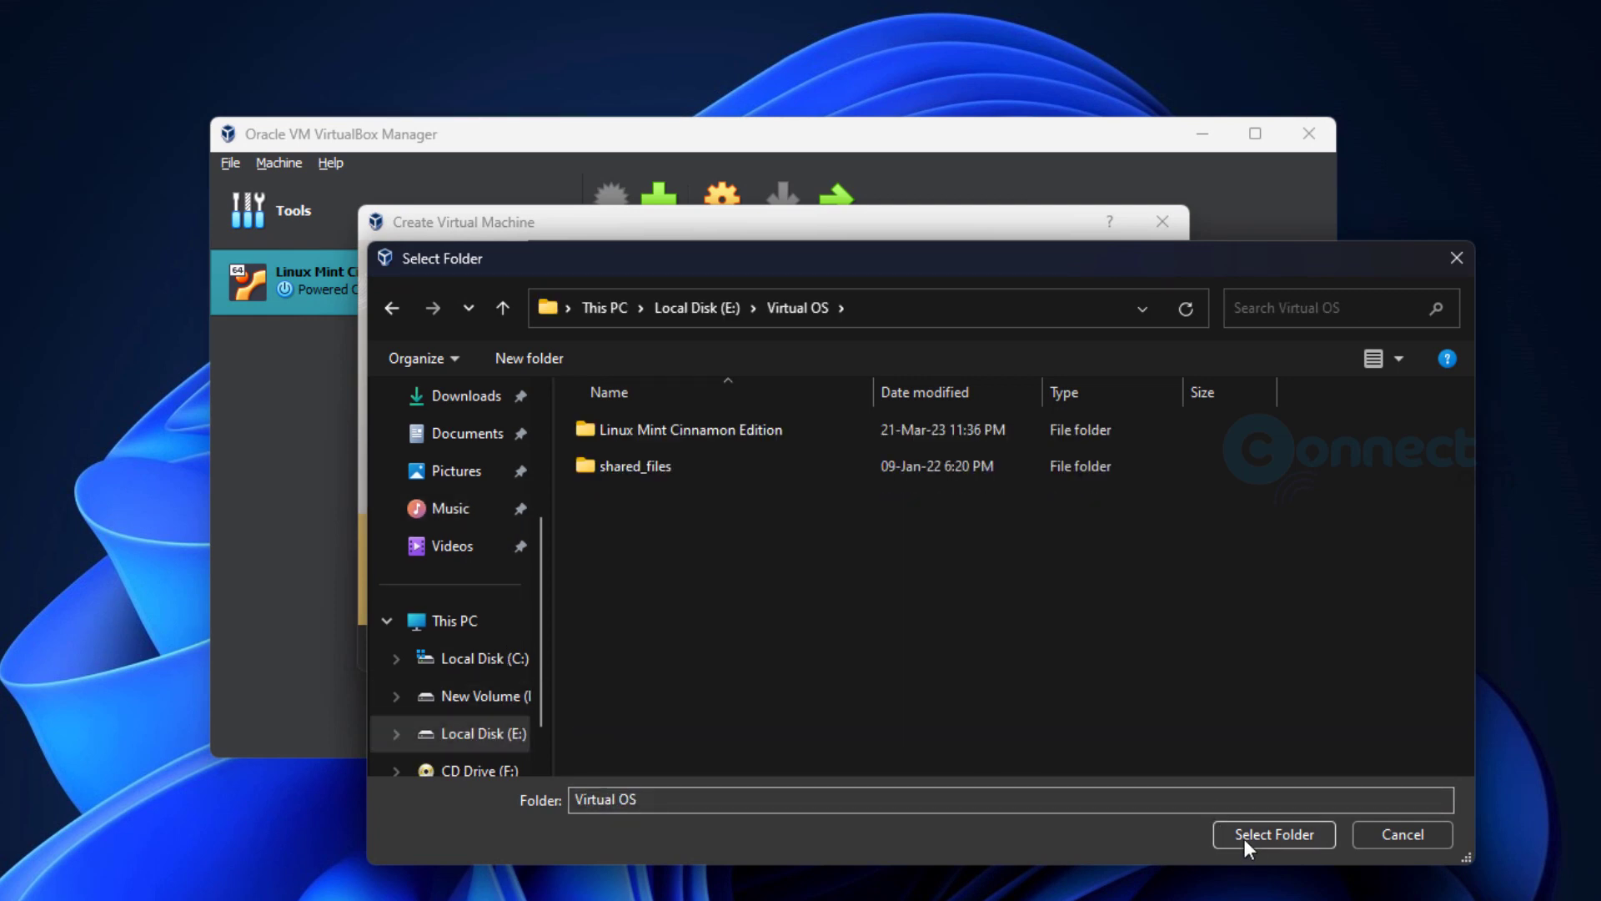
click(1243, 837)
- Choose E:\iso\other\linuxmint-21.1-xfce-64bit.iso as the ISO image and skip the unattended installation
click(1166, 426)
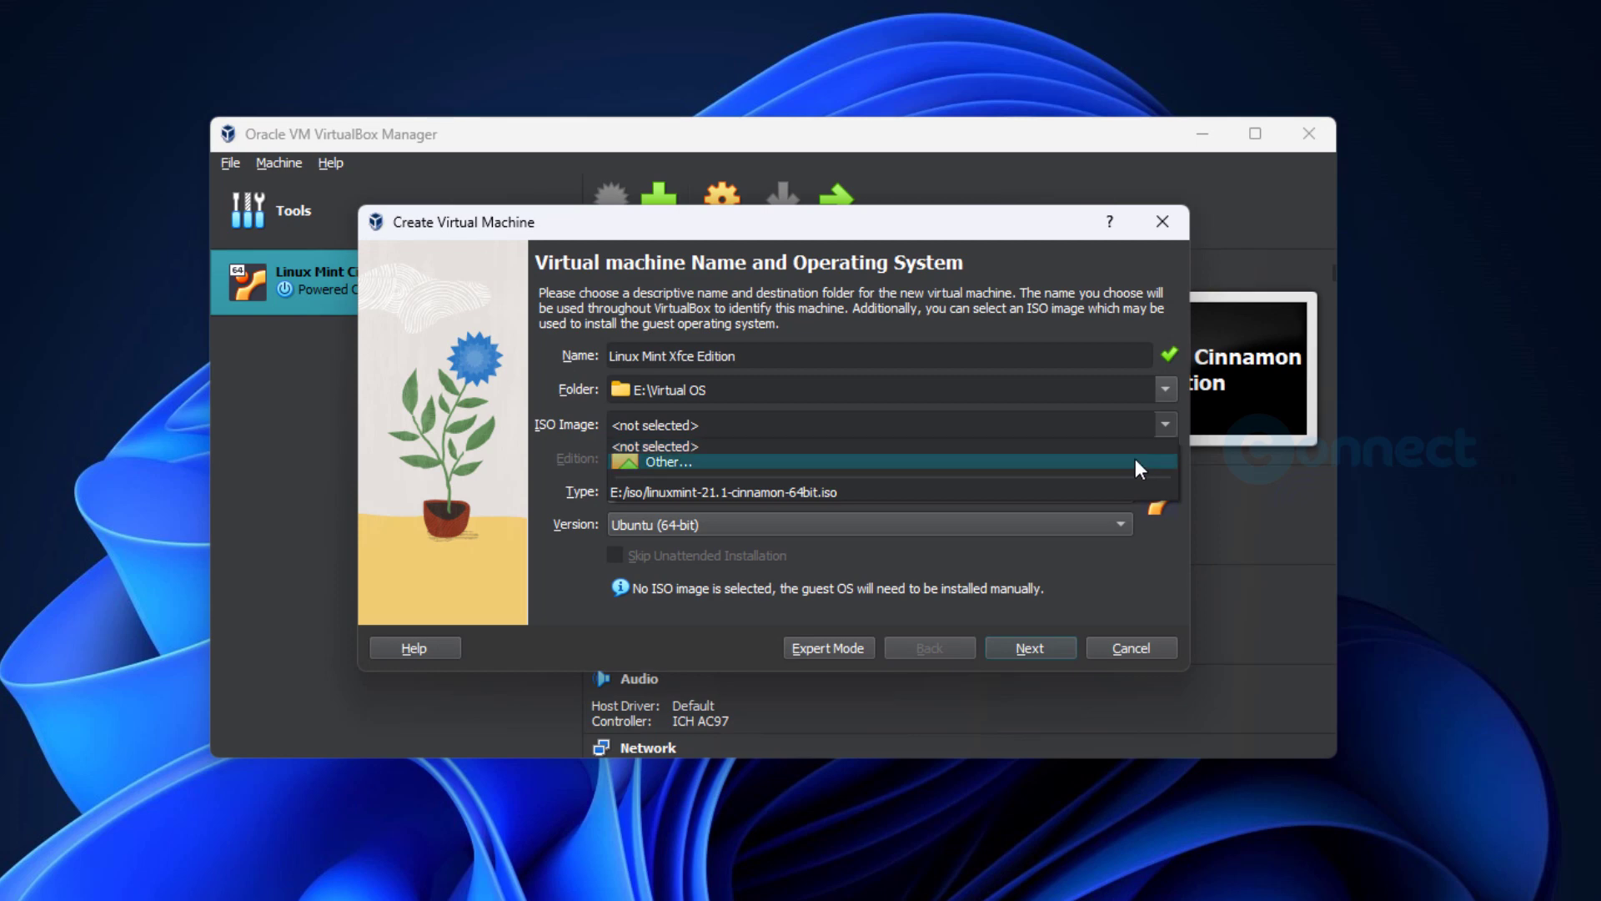
click(1132, 442)
click(1166, 423)
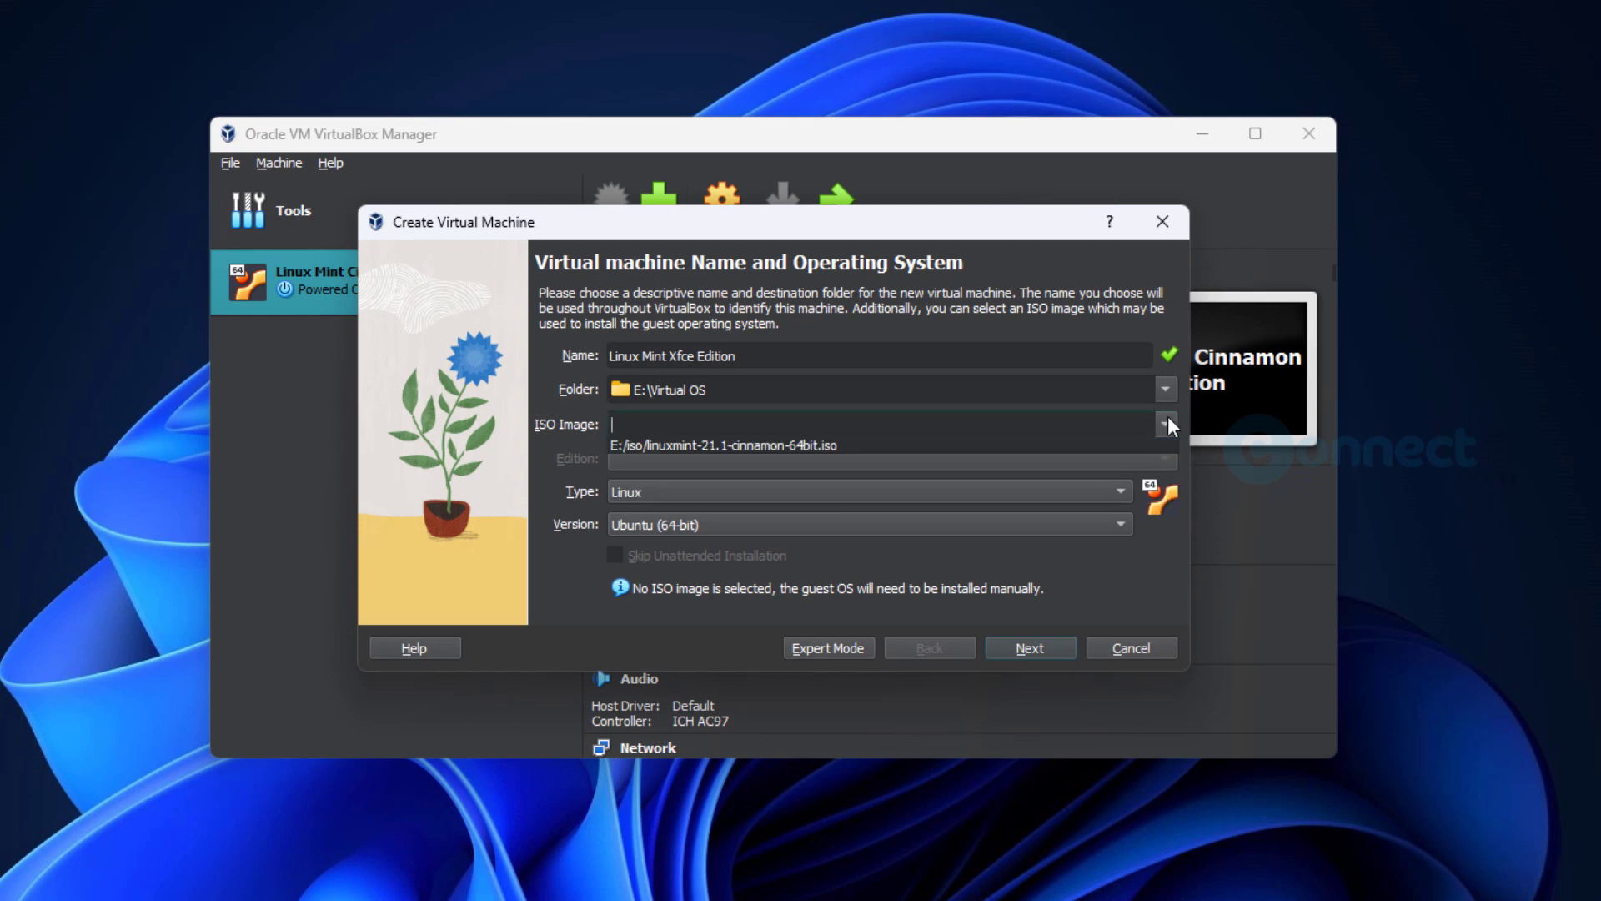
click(1084, 472)
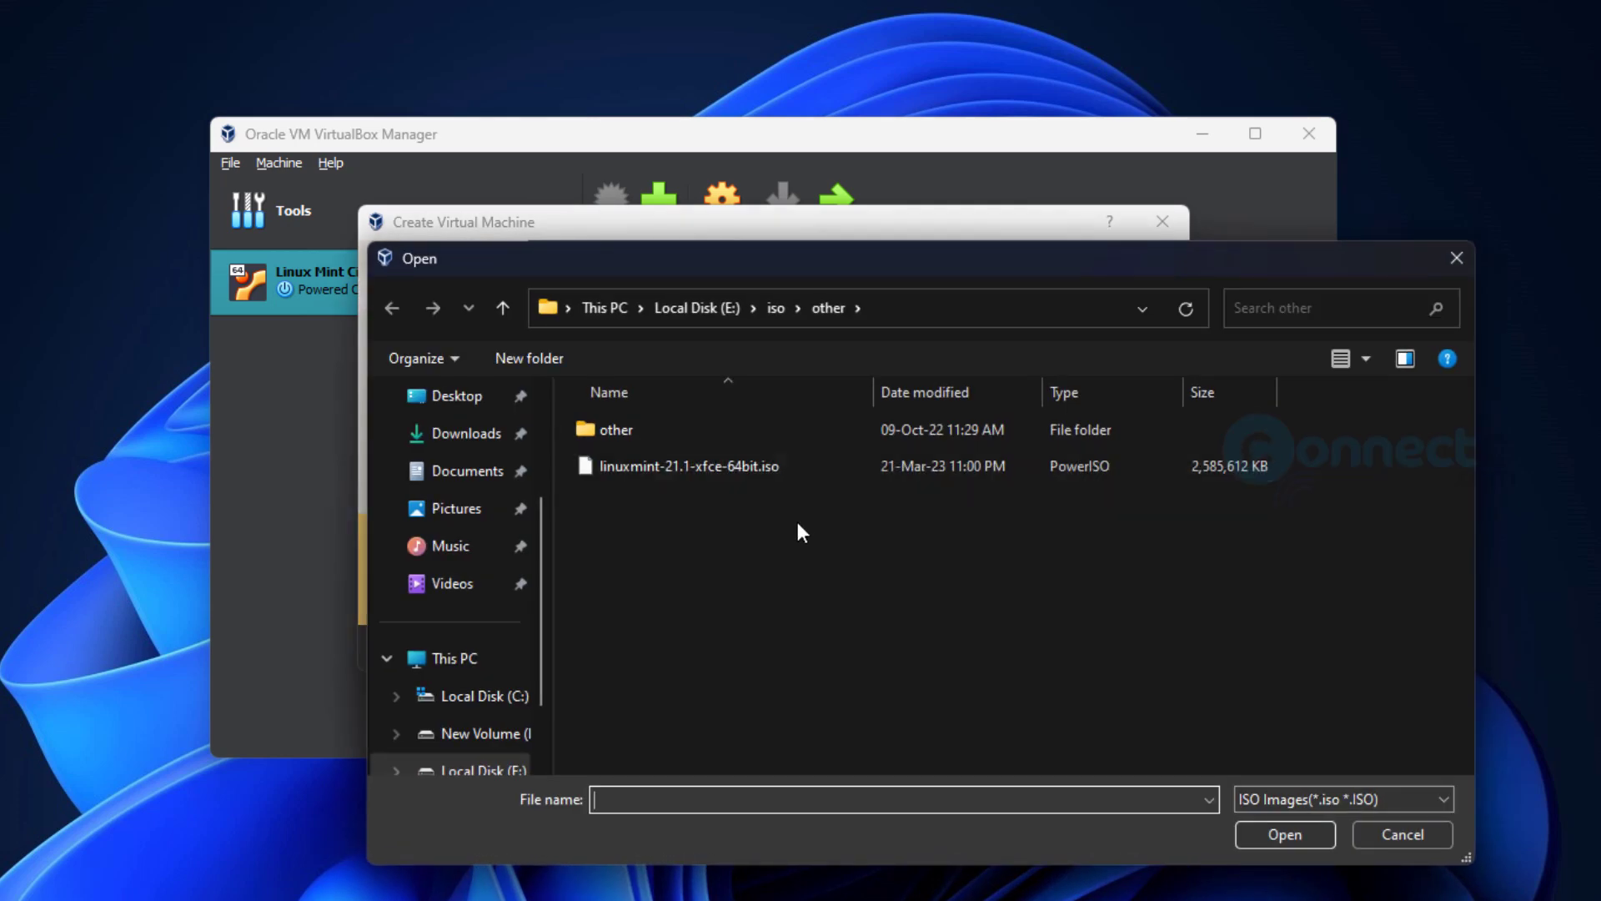
click(668, 468)
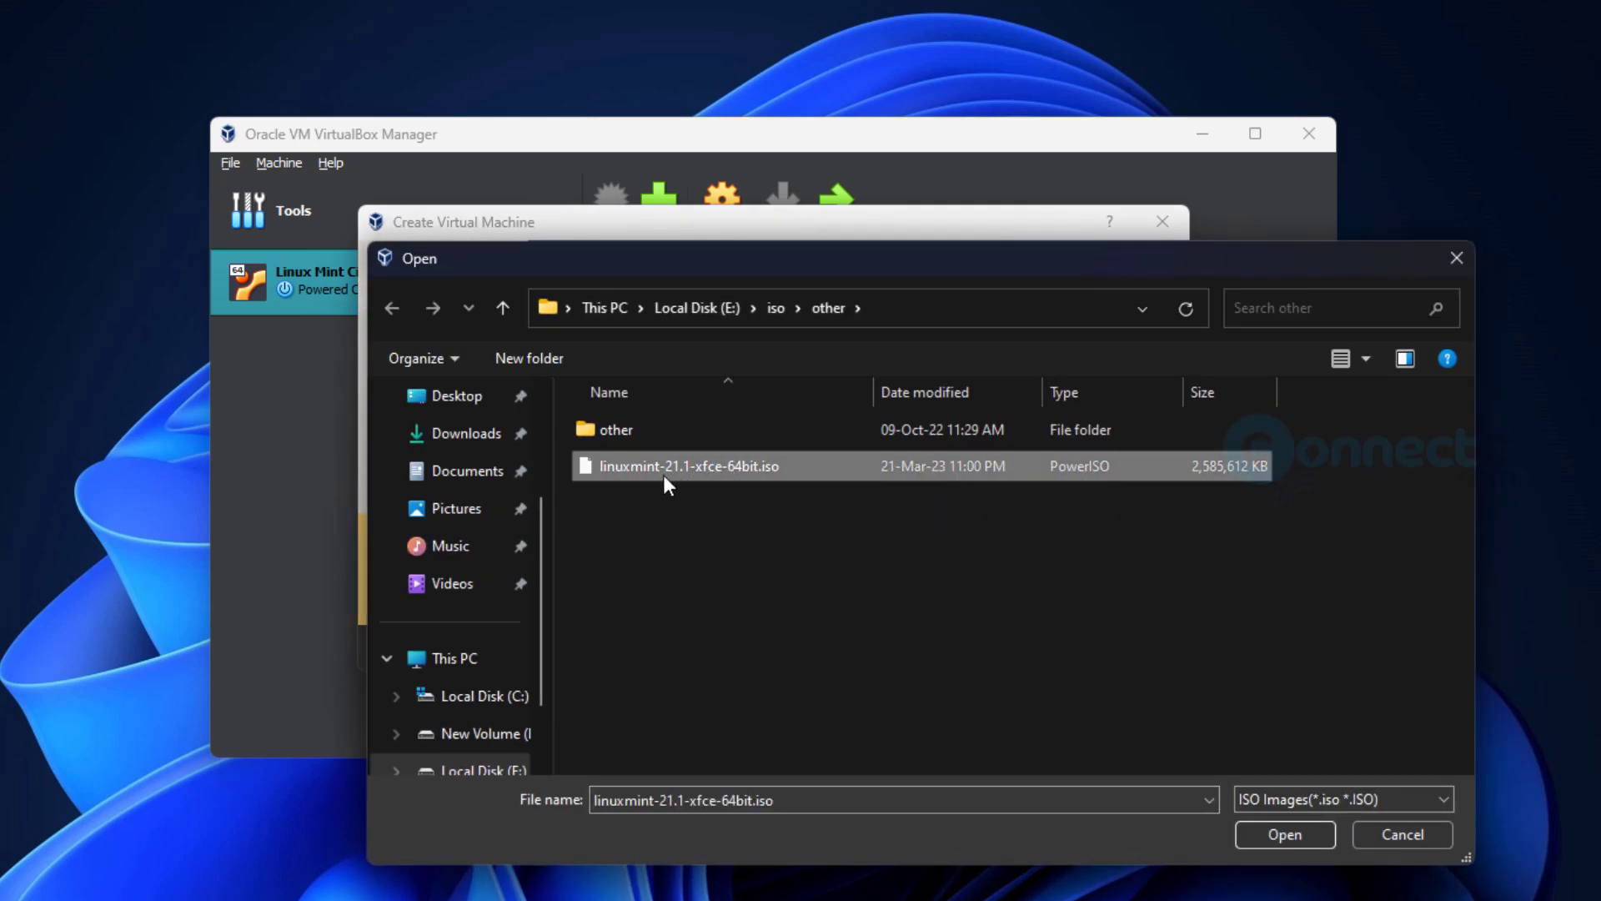
click(1259, 826)
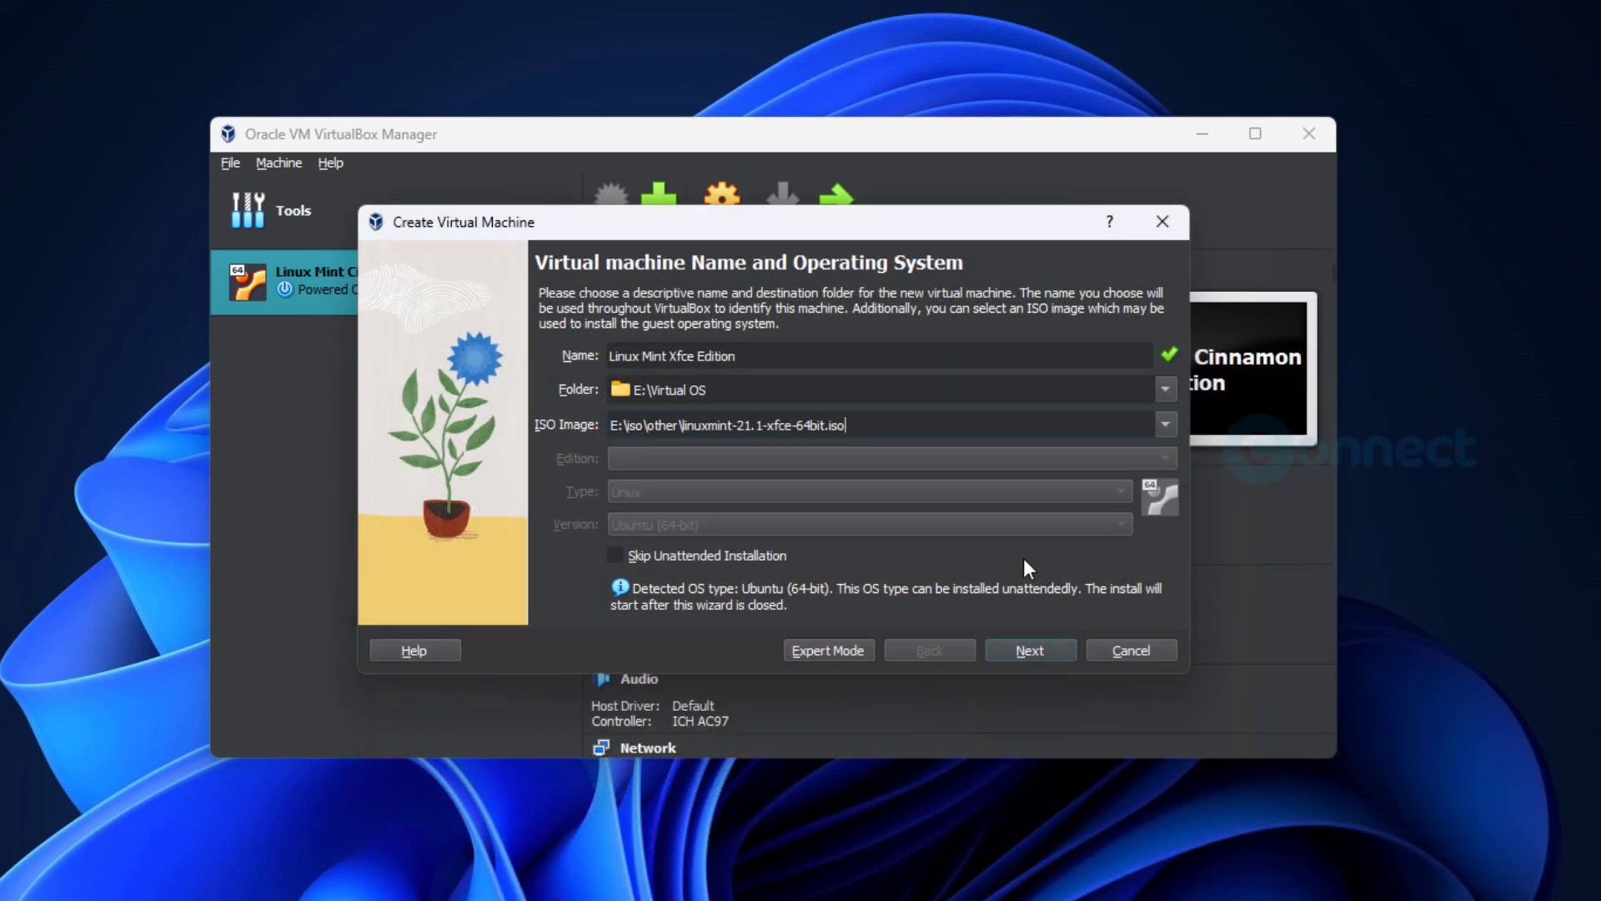
click(616, 555)
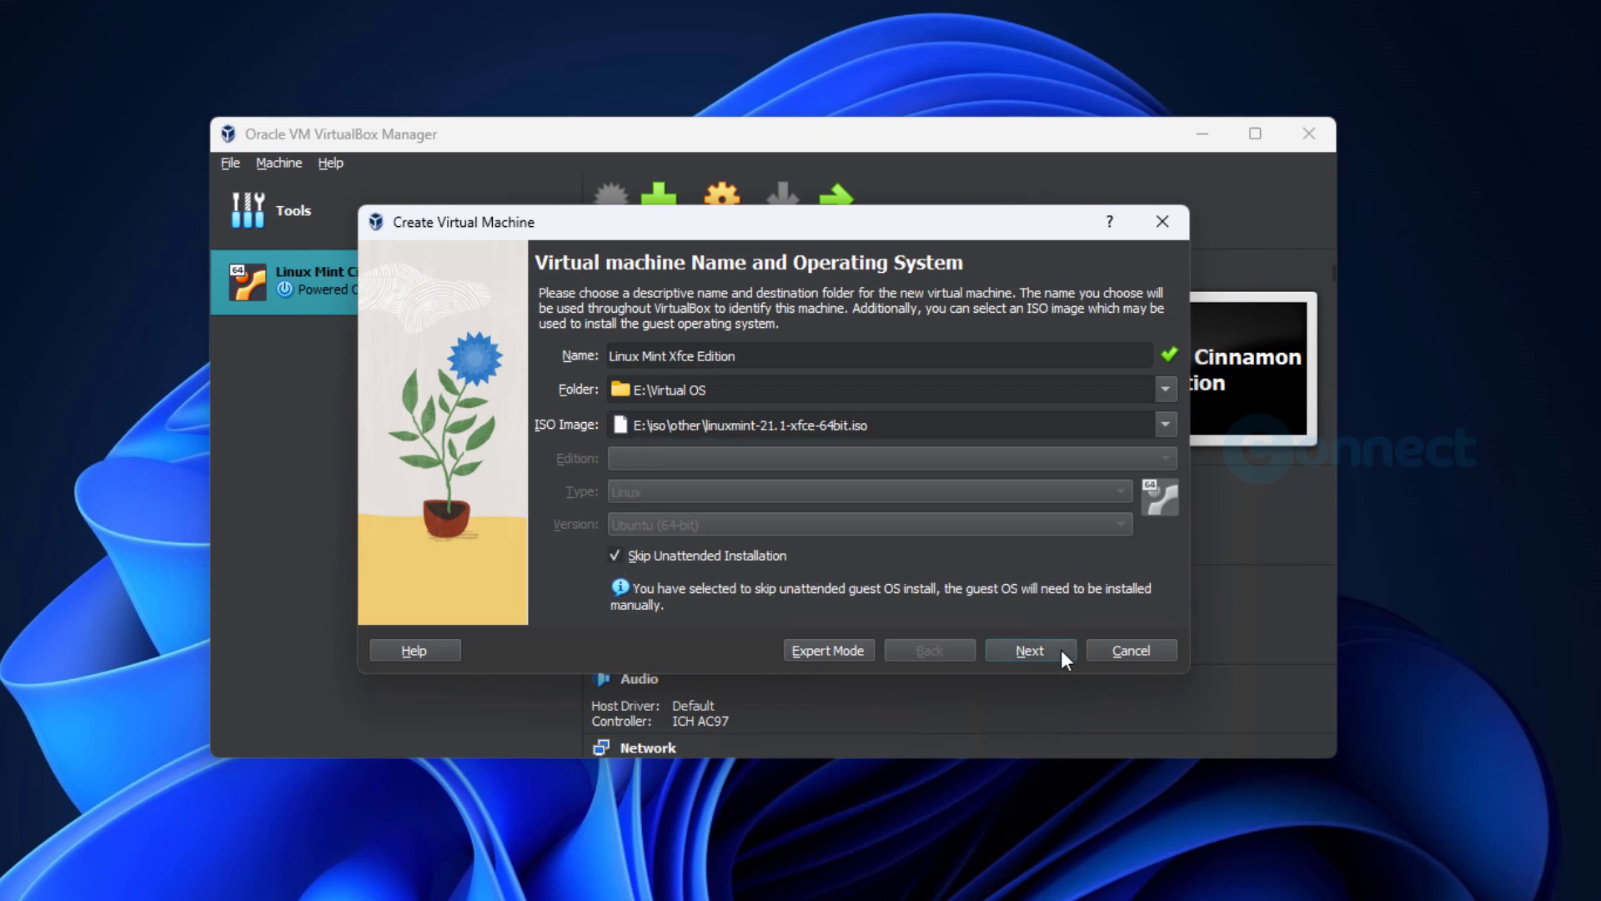
click(1030, 651)
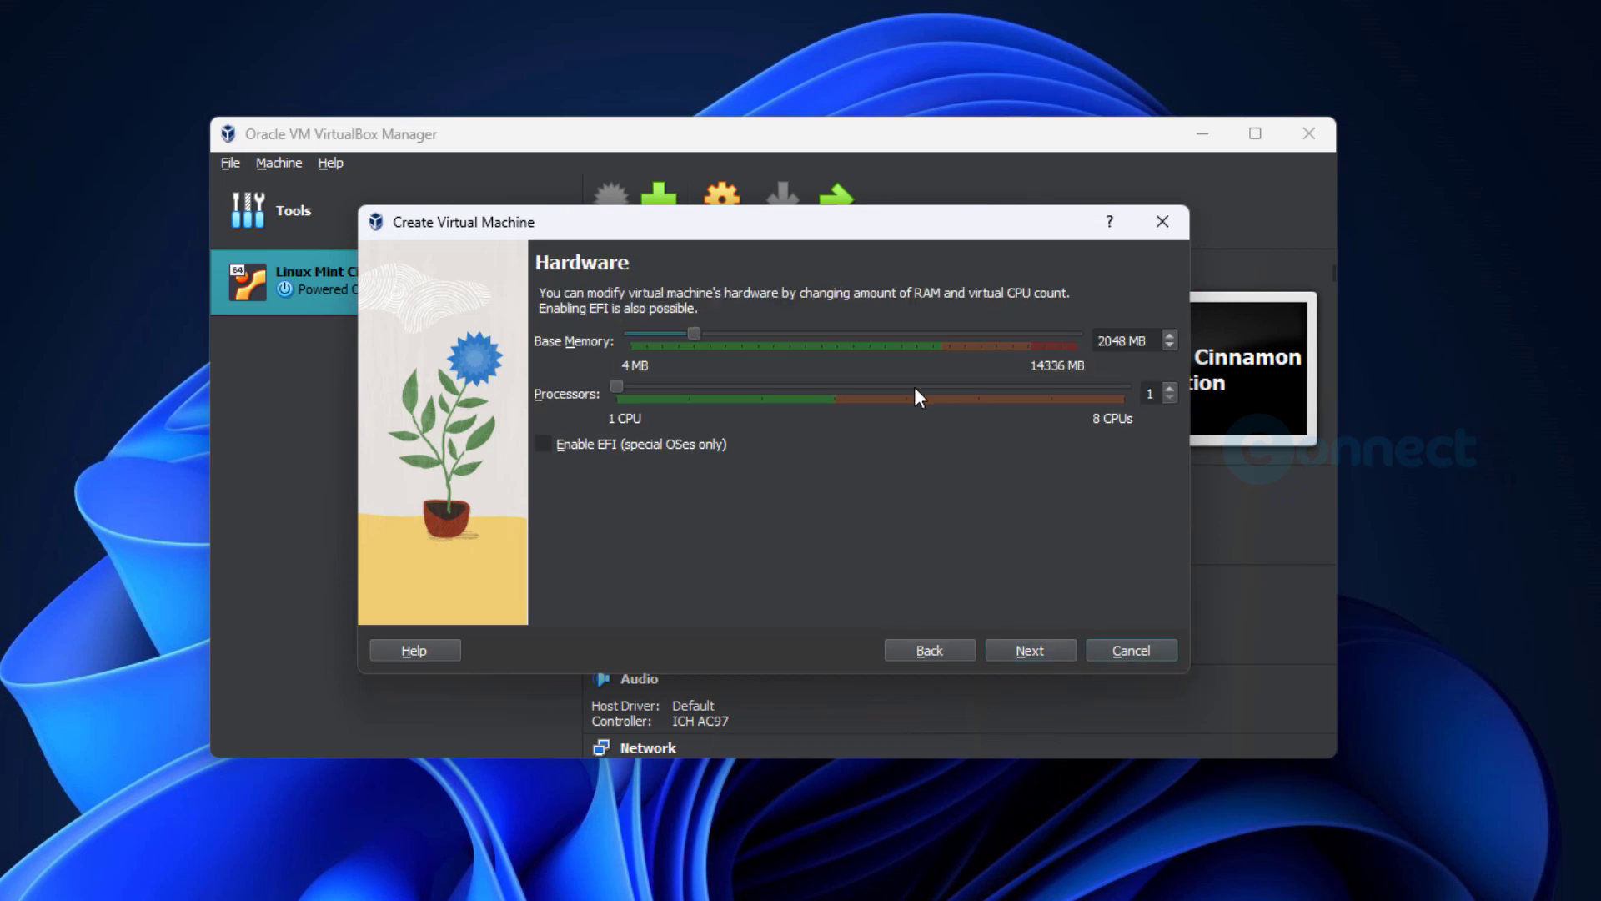
- Set the virtual machine's base memory to 4048 MB and its processors to 2
click(1093, 340)
key(Delete)
text(4)
click(1017, 649)
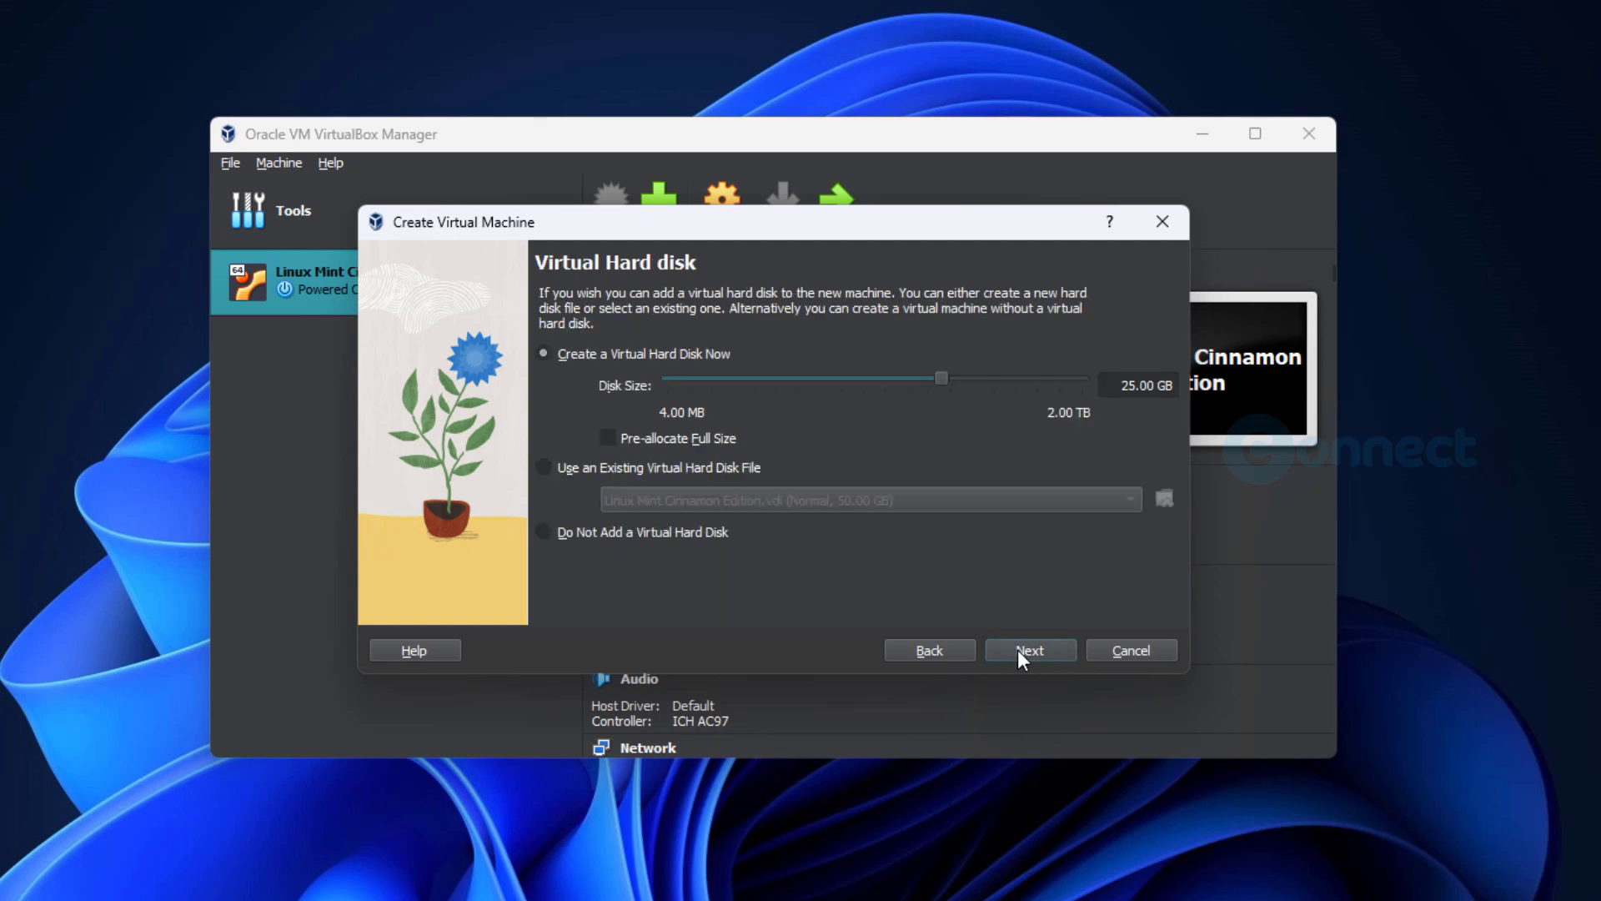
- Create a new 40 GB virtual hard disk and finish creating the virtual machine
click(1091, 381)
text(40)
click(1034, 649)
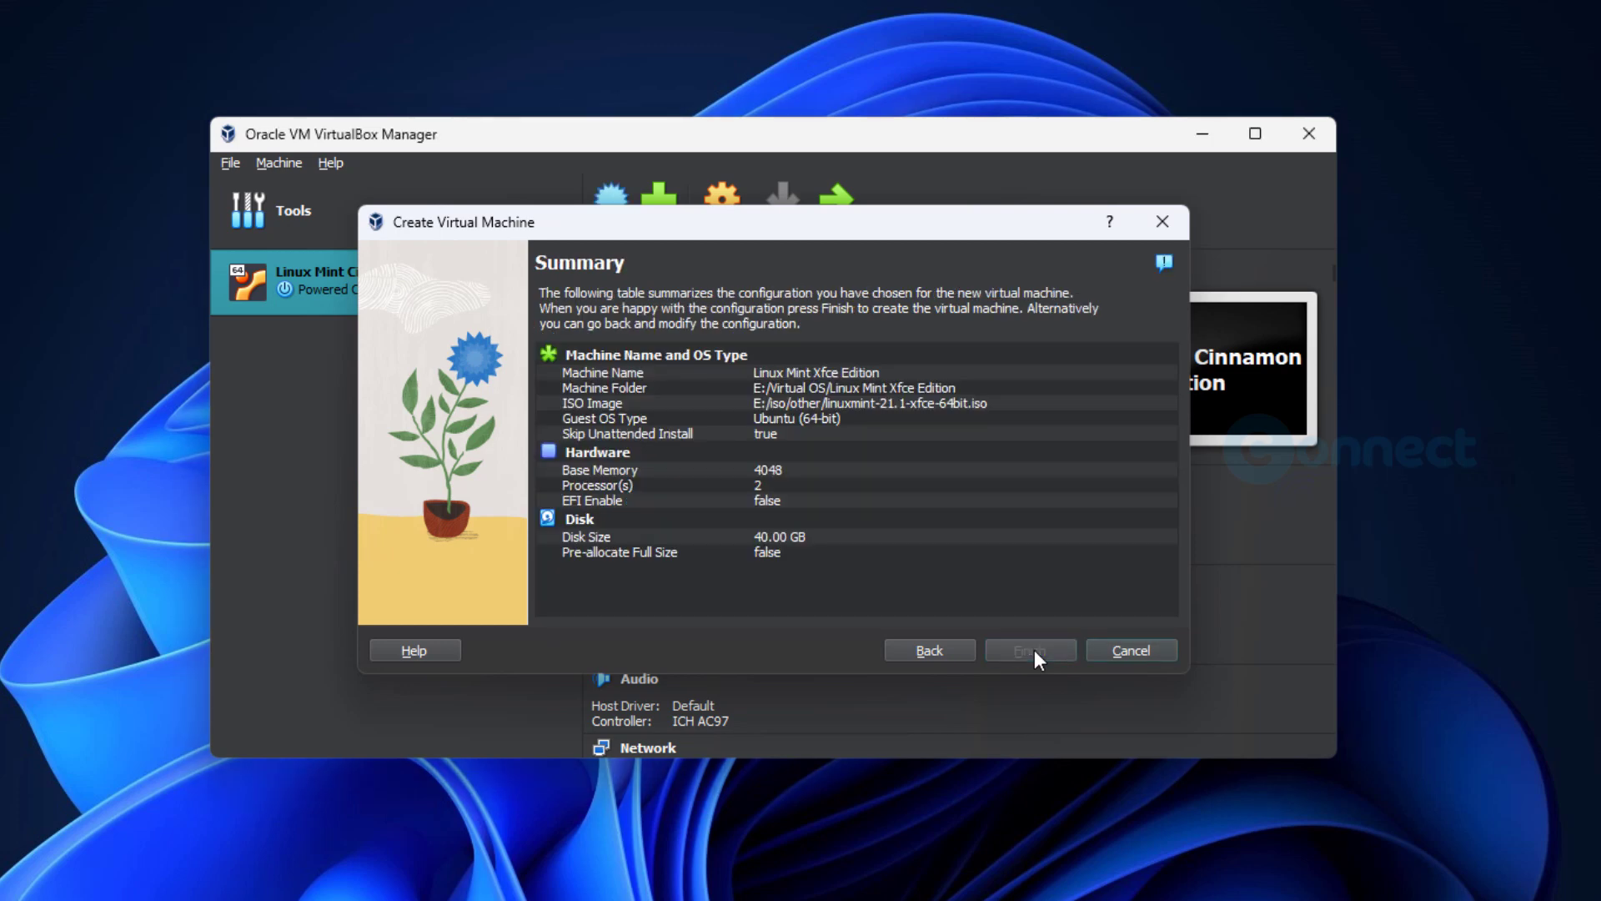
click(1034, 649)
- Open the Linux Mint Xfce Edition machine's settings and enable PAE/NX for its processor
right_click(464, 348)
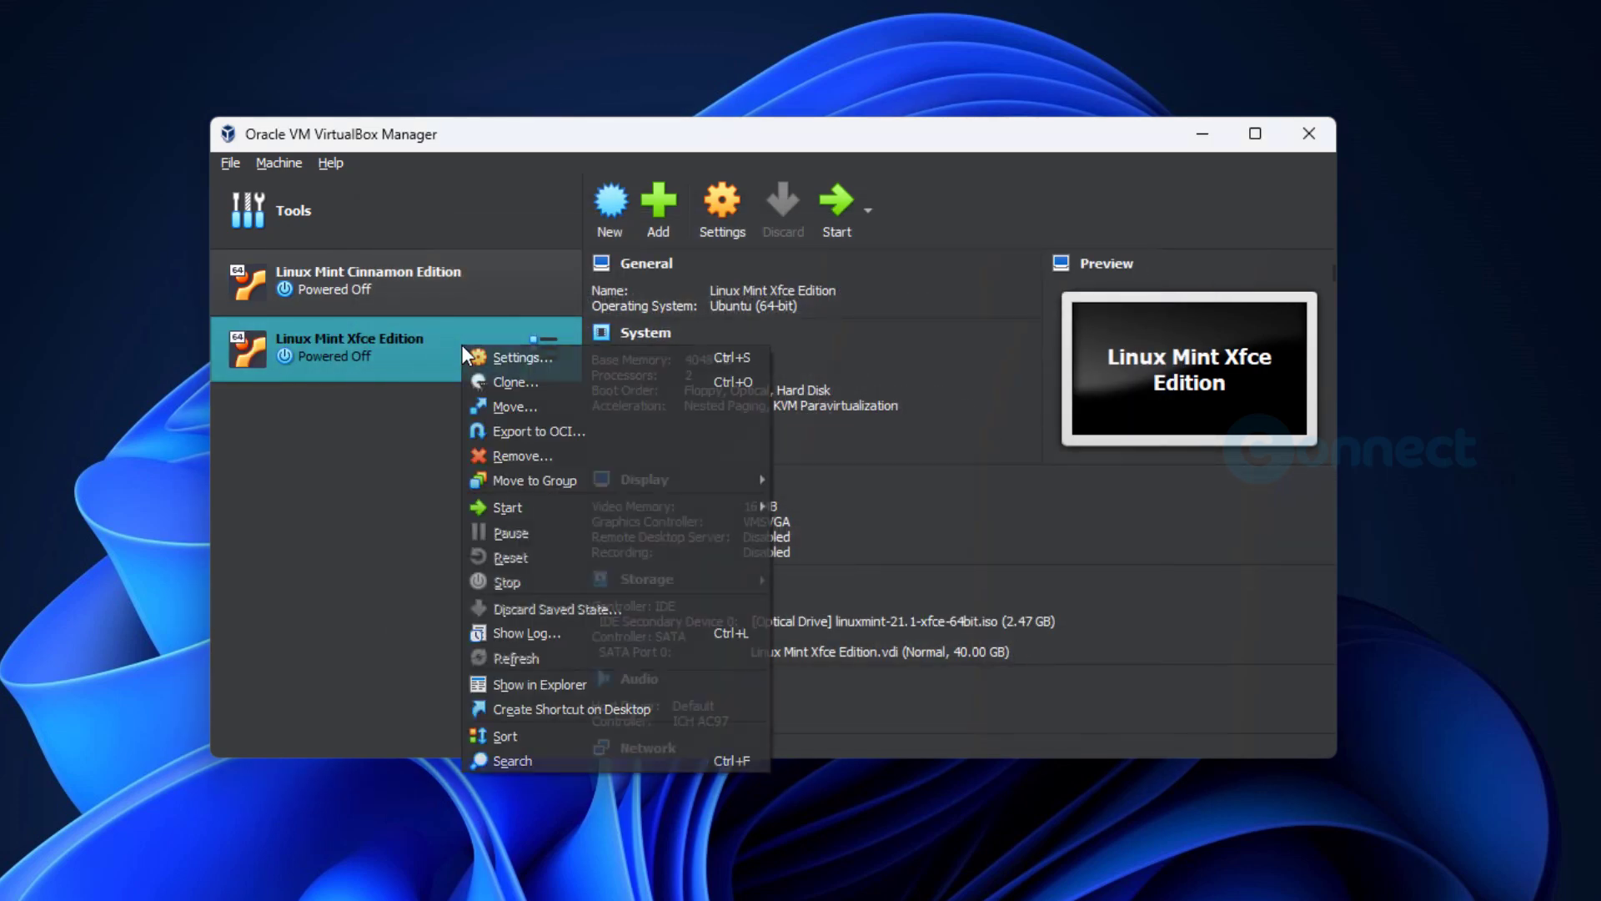
click(531, 360)
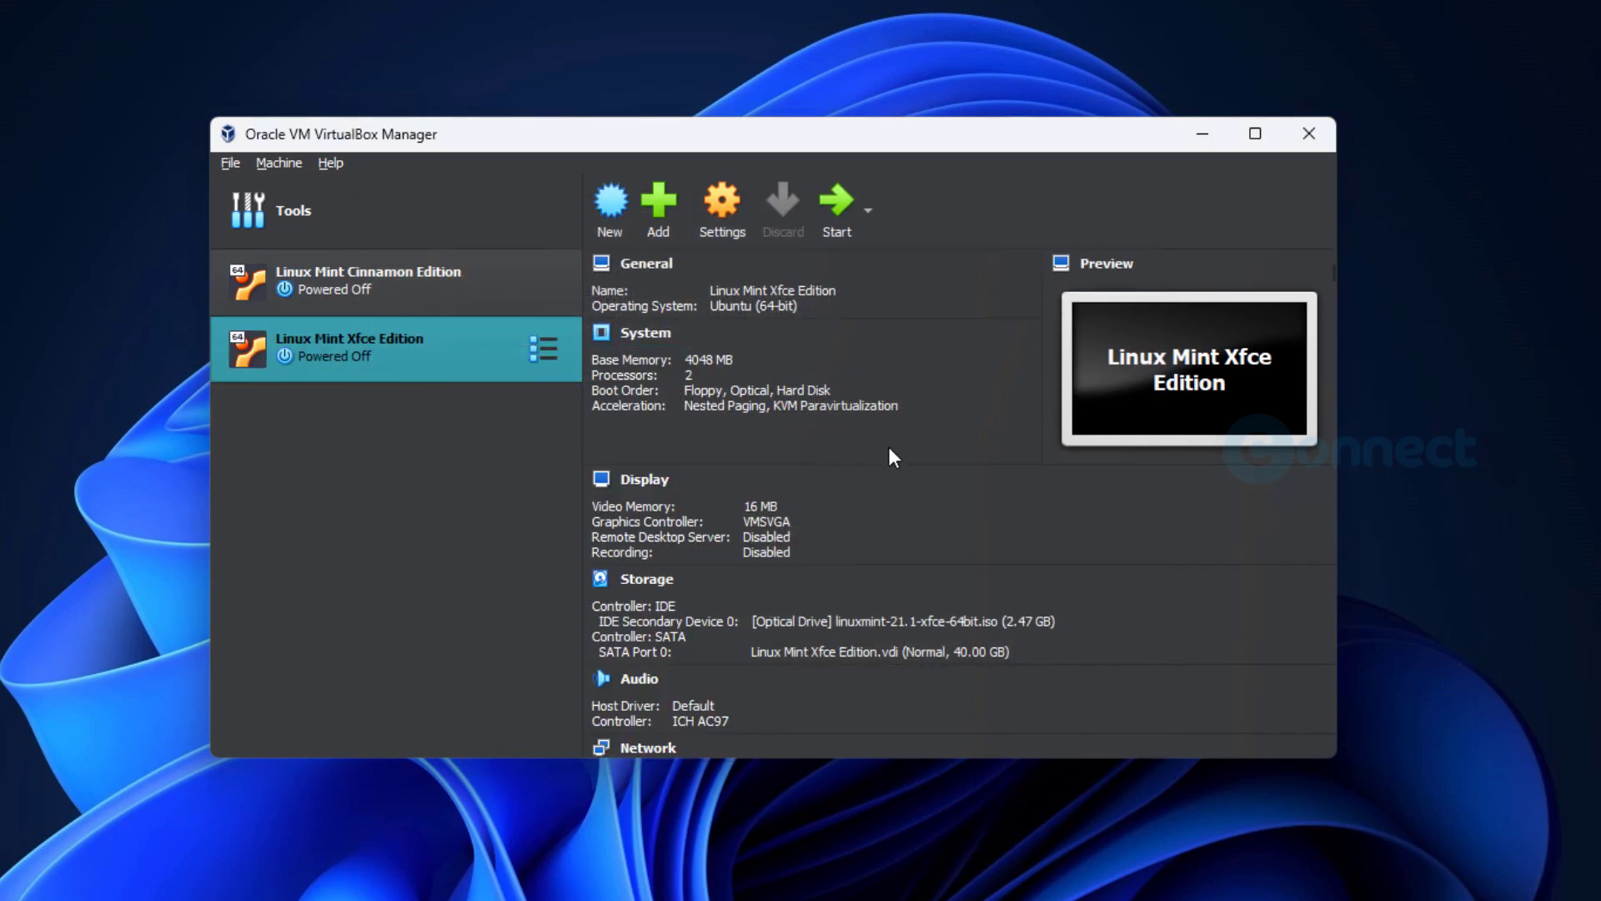
click(477, 267)
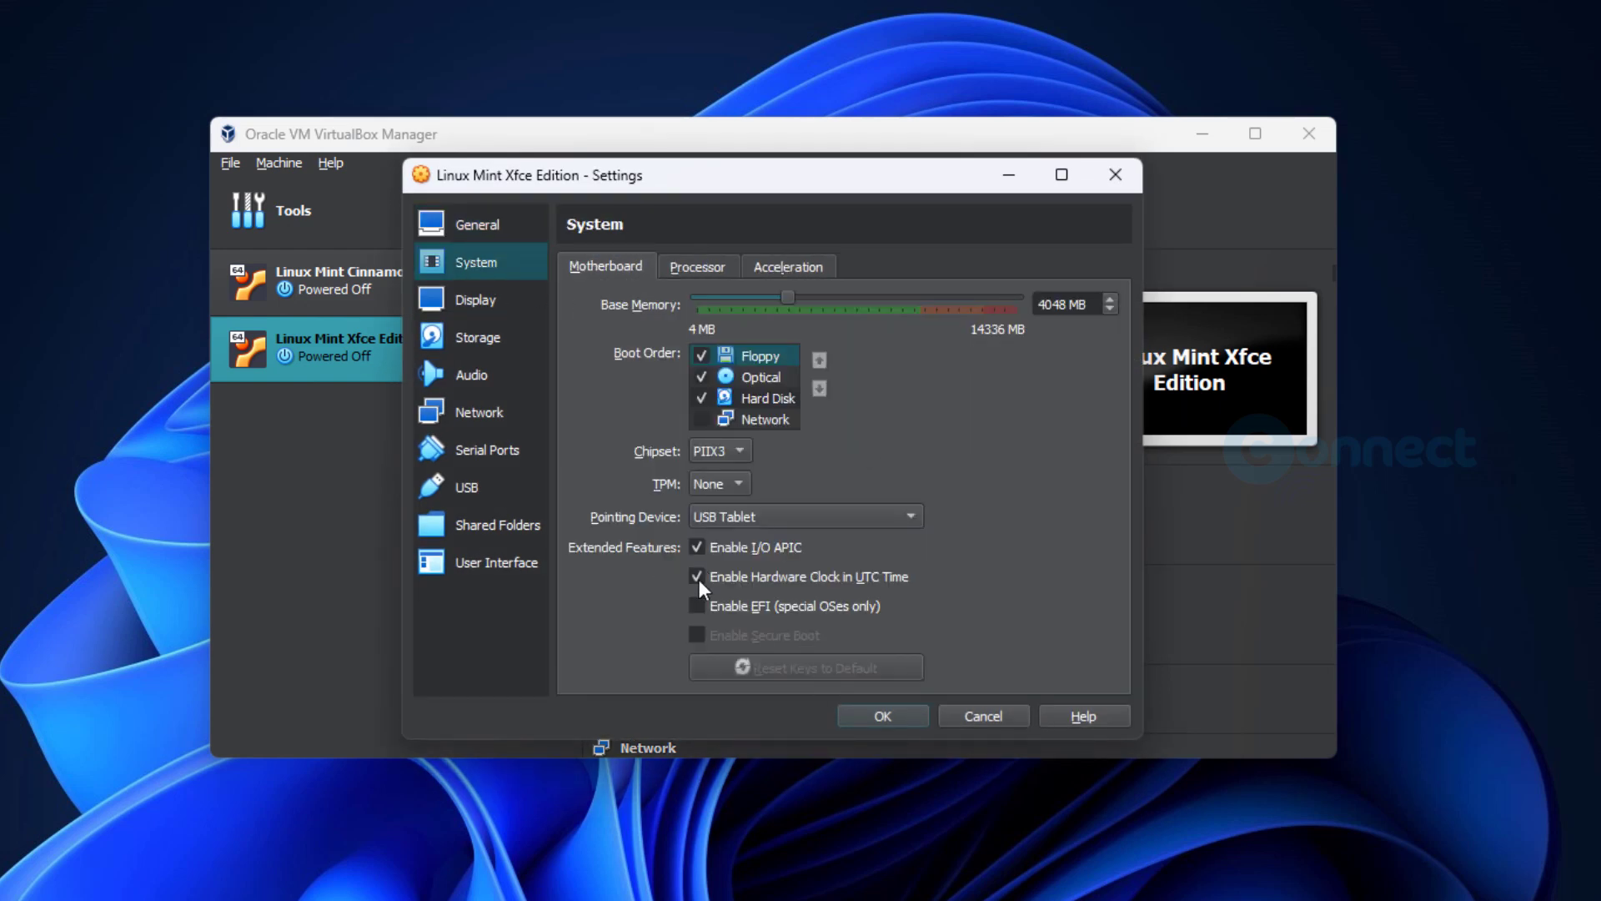
click(701, 268)
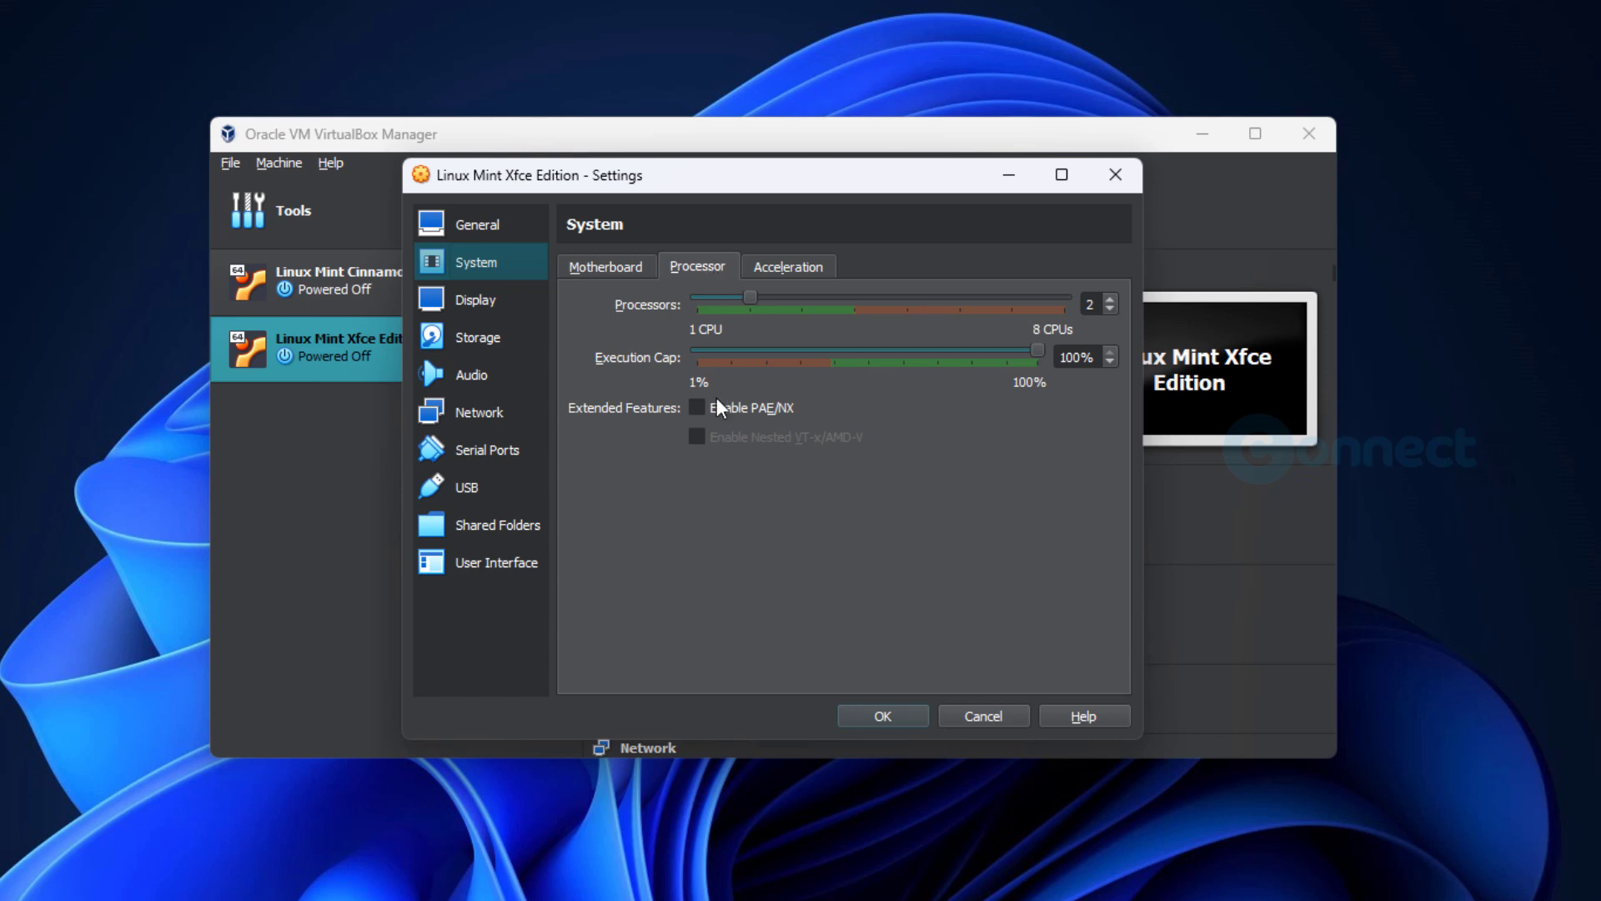
click(811, 267)
- Set the video memory to 128 MB, check the storage settings, and save the machine's configuration
click(503, 306)
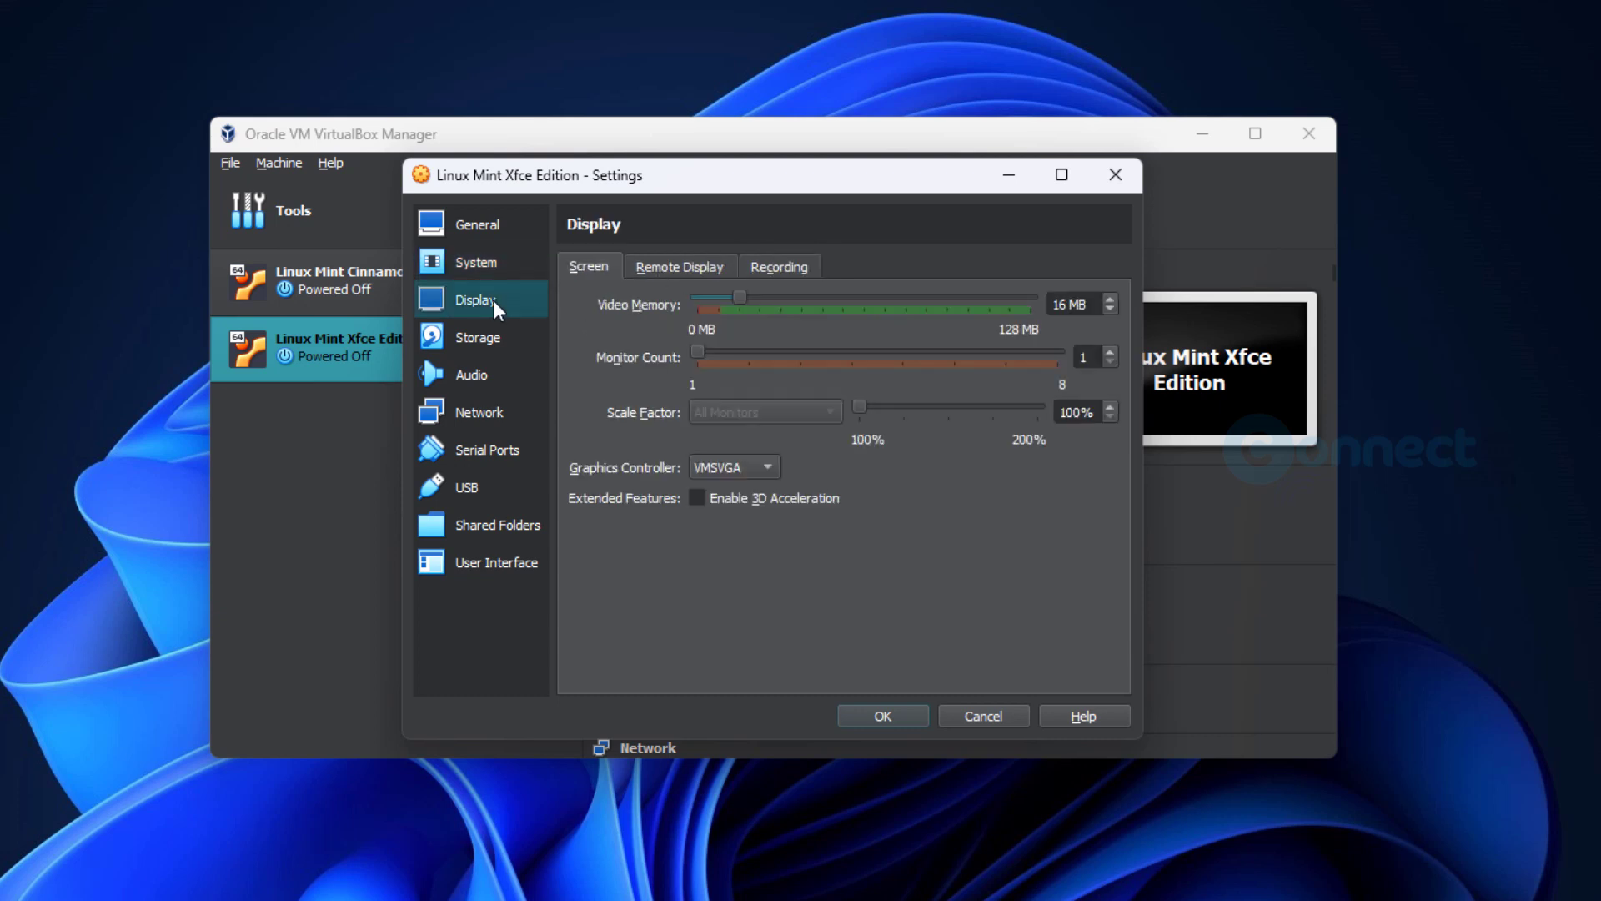
drag(740, 299, 1044, 308)
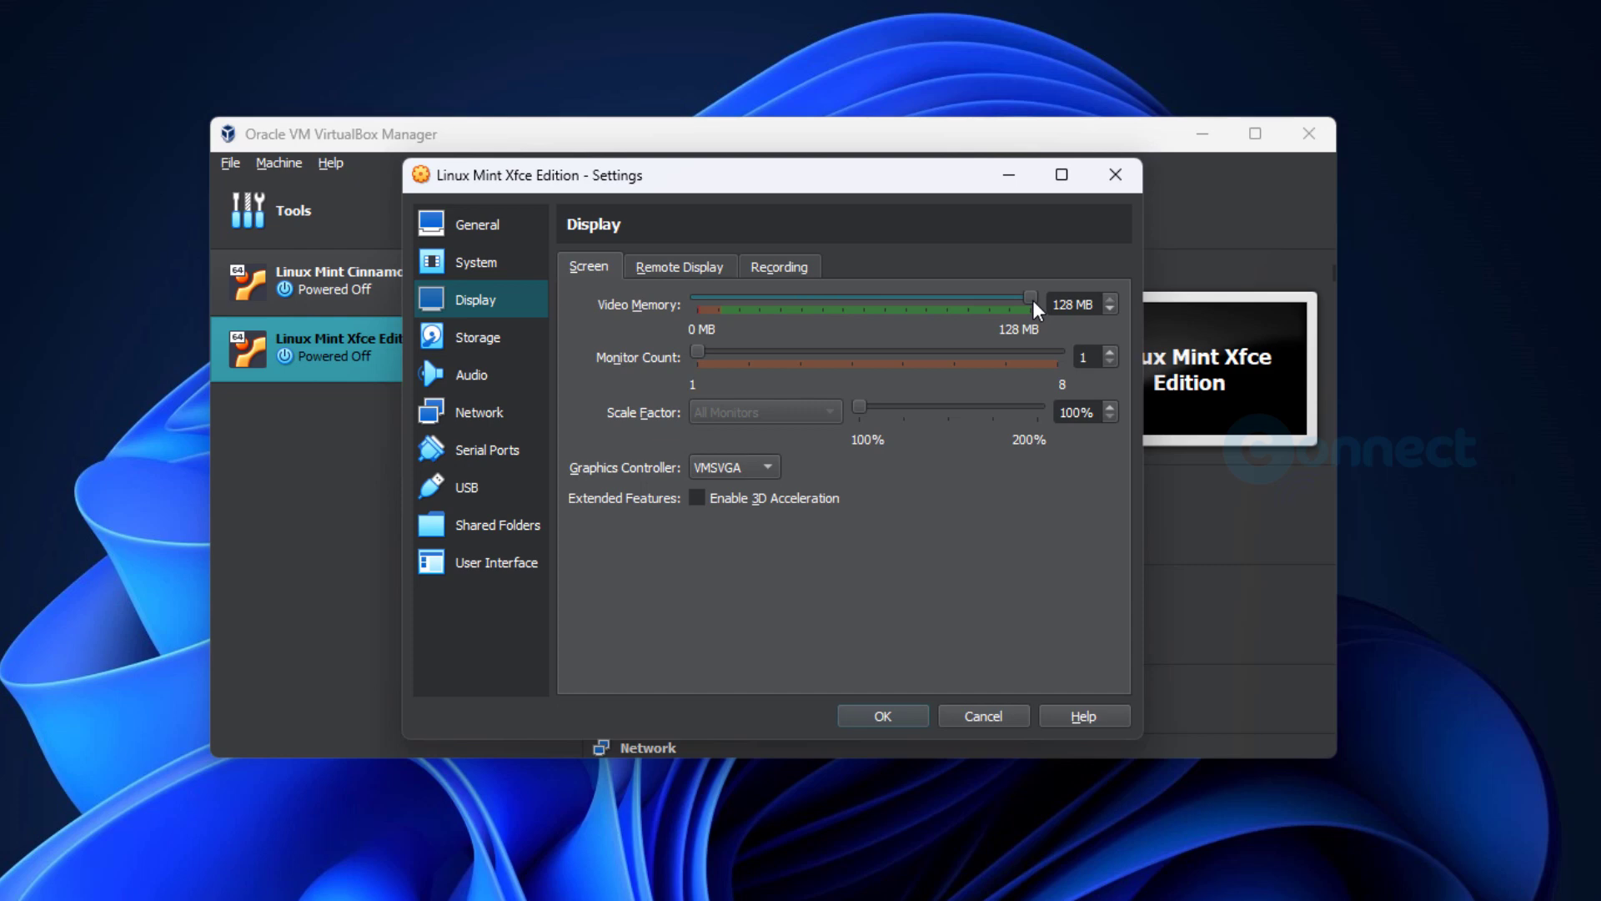
click(491, 337)
click(659, 317)
click(917, 716)
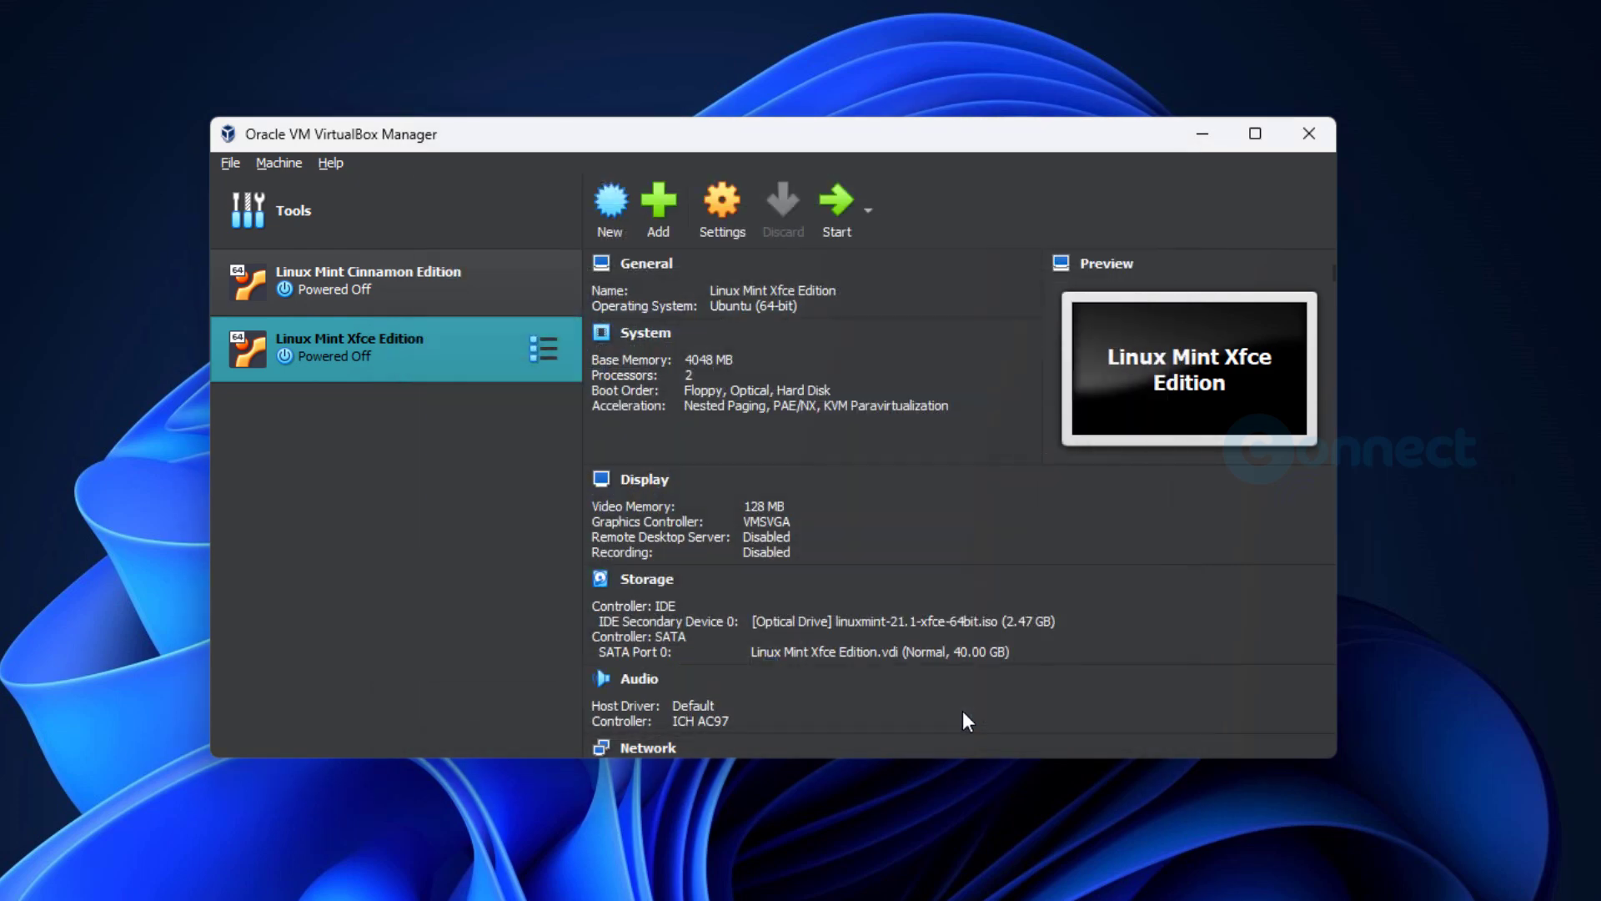
- Start the Linux Mint Xfce Edition machine and boot the entry Start Linux Mint 21.1 Xfce 64-bit
click(839, 218)
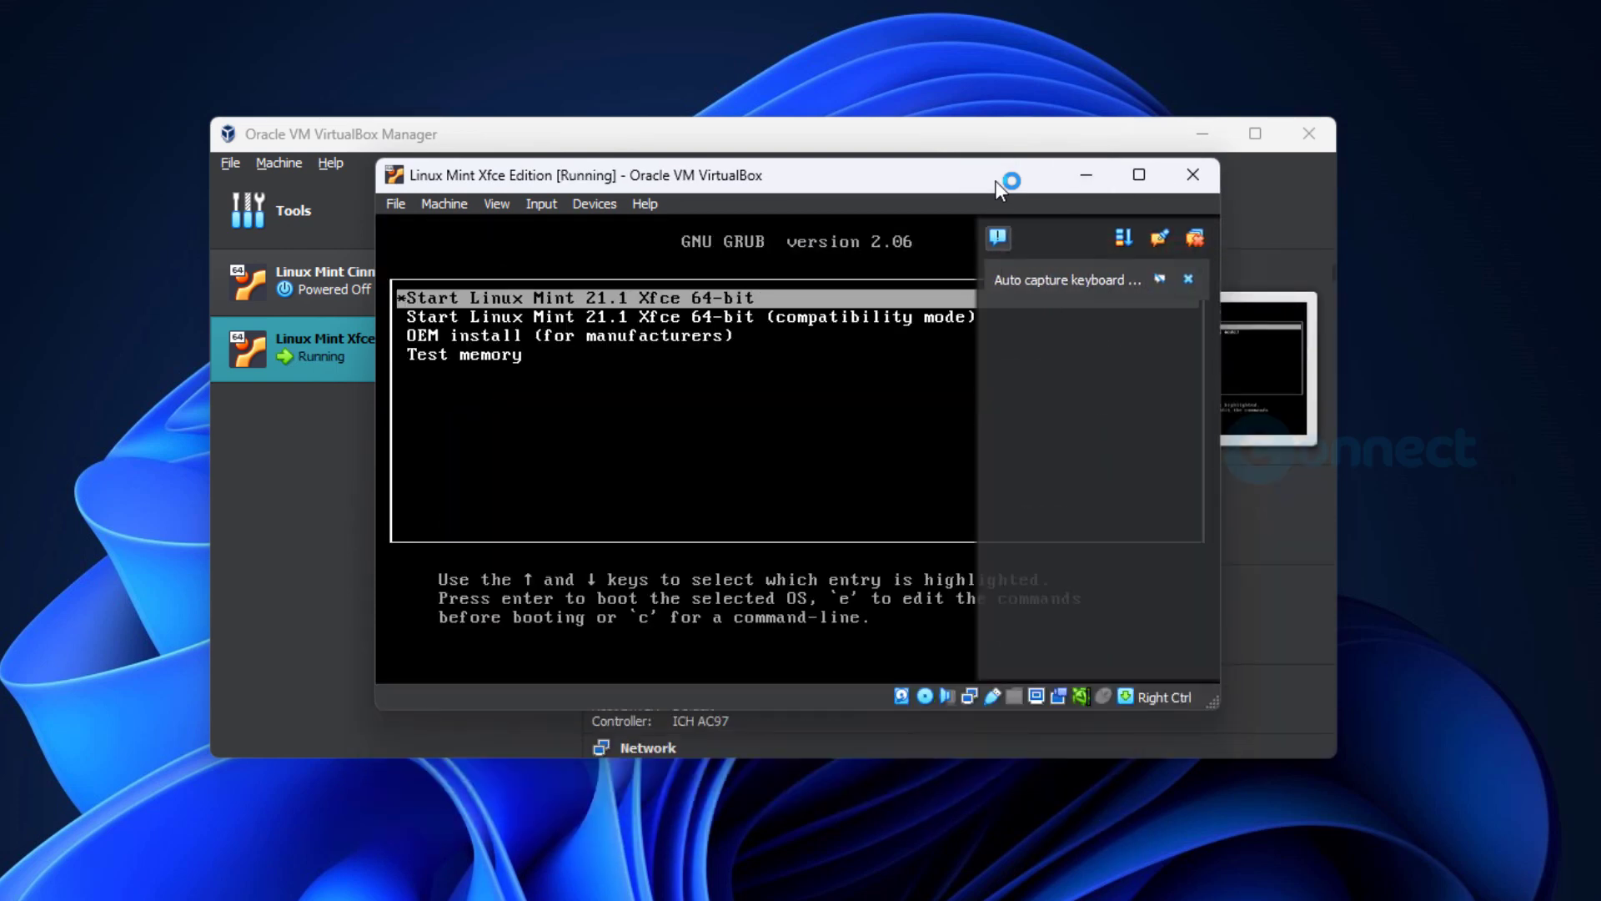
click(1188, 278)
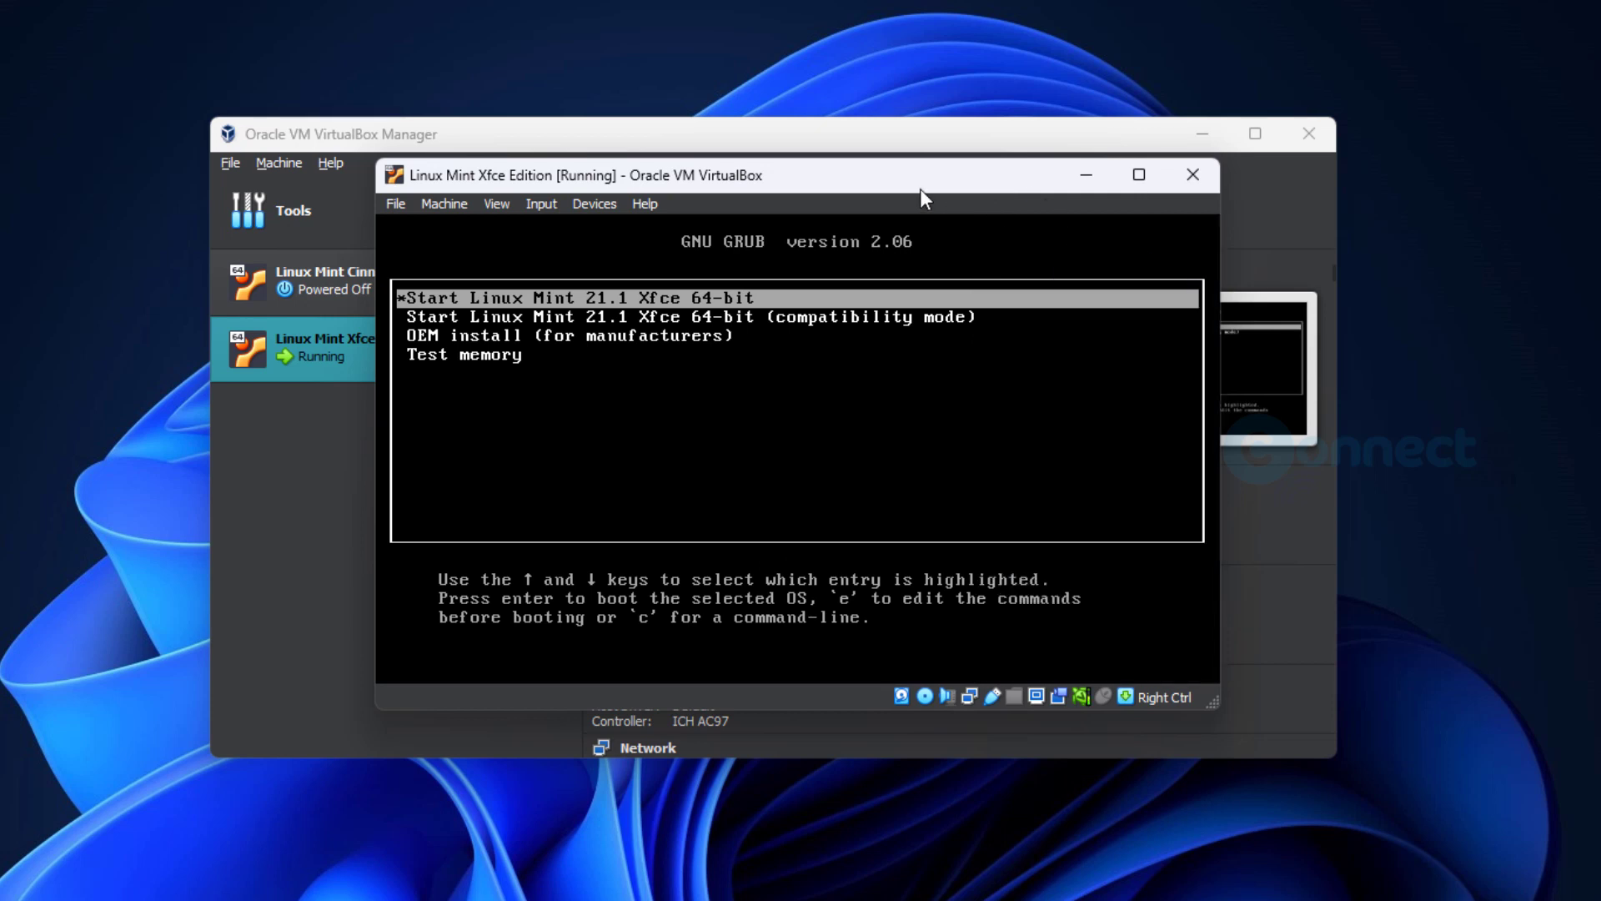
key(Return)
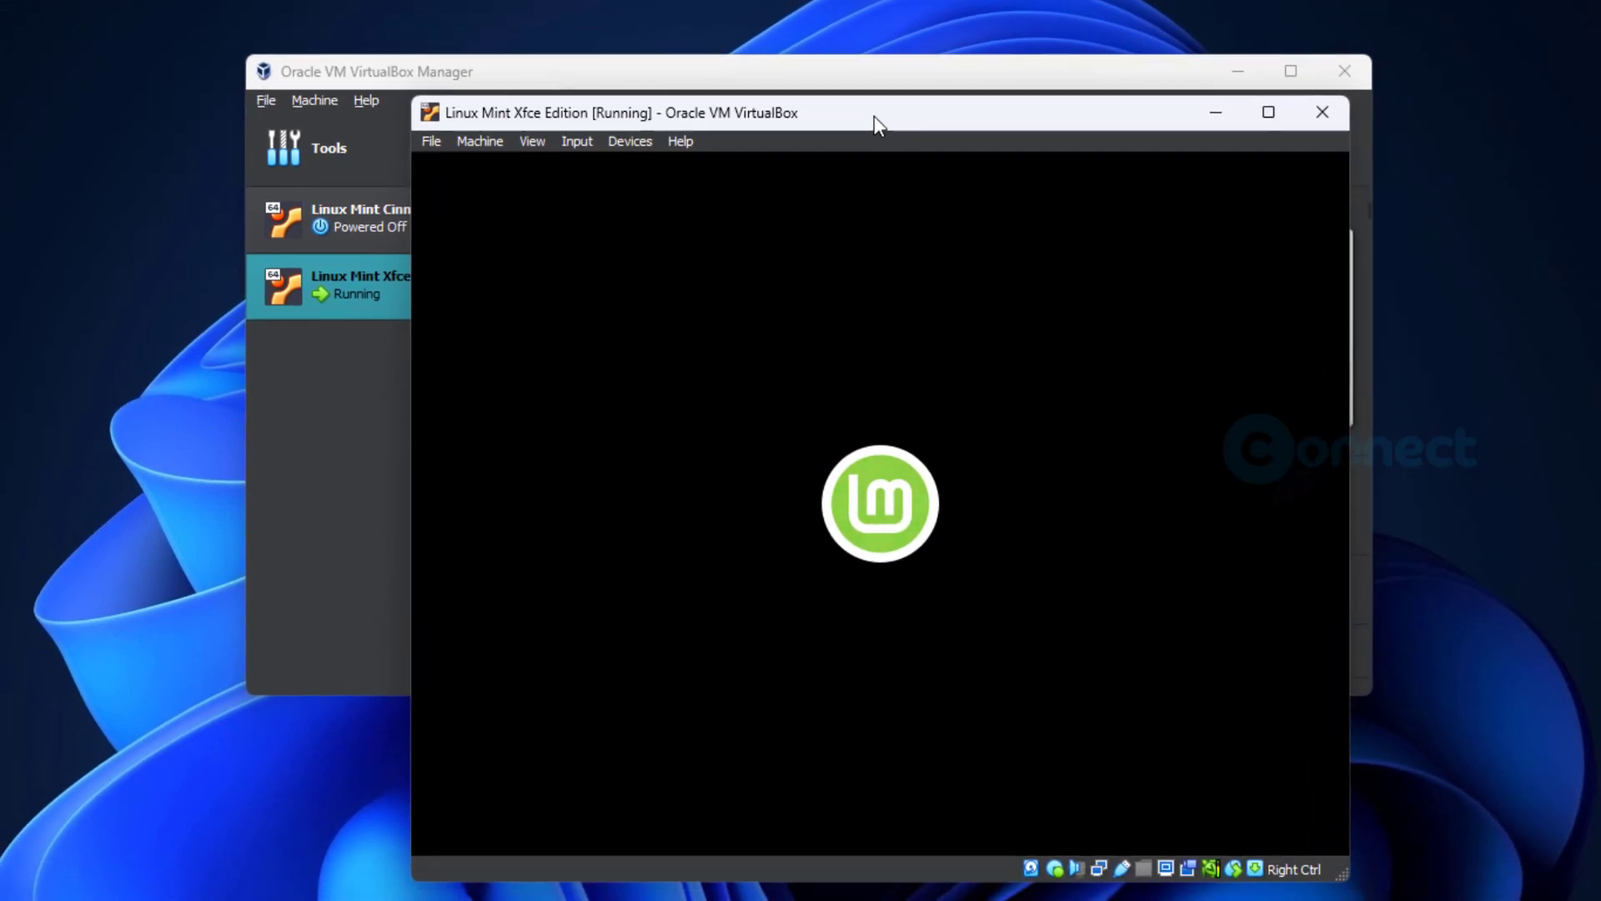
- Launch the Install Linux Mint program from the live desktop and reposition the virtual machine window
drag(874, 117, 888, 30)
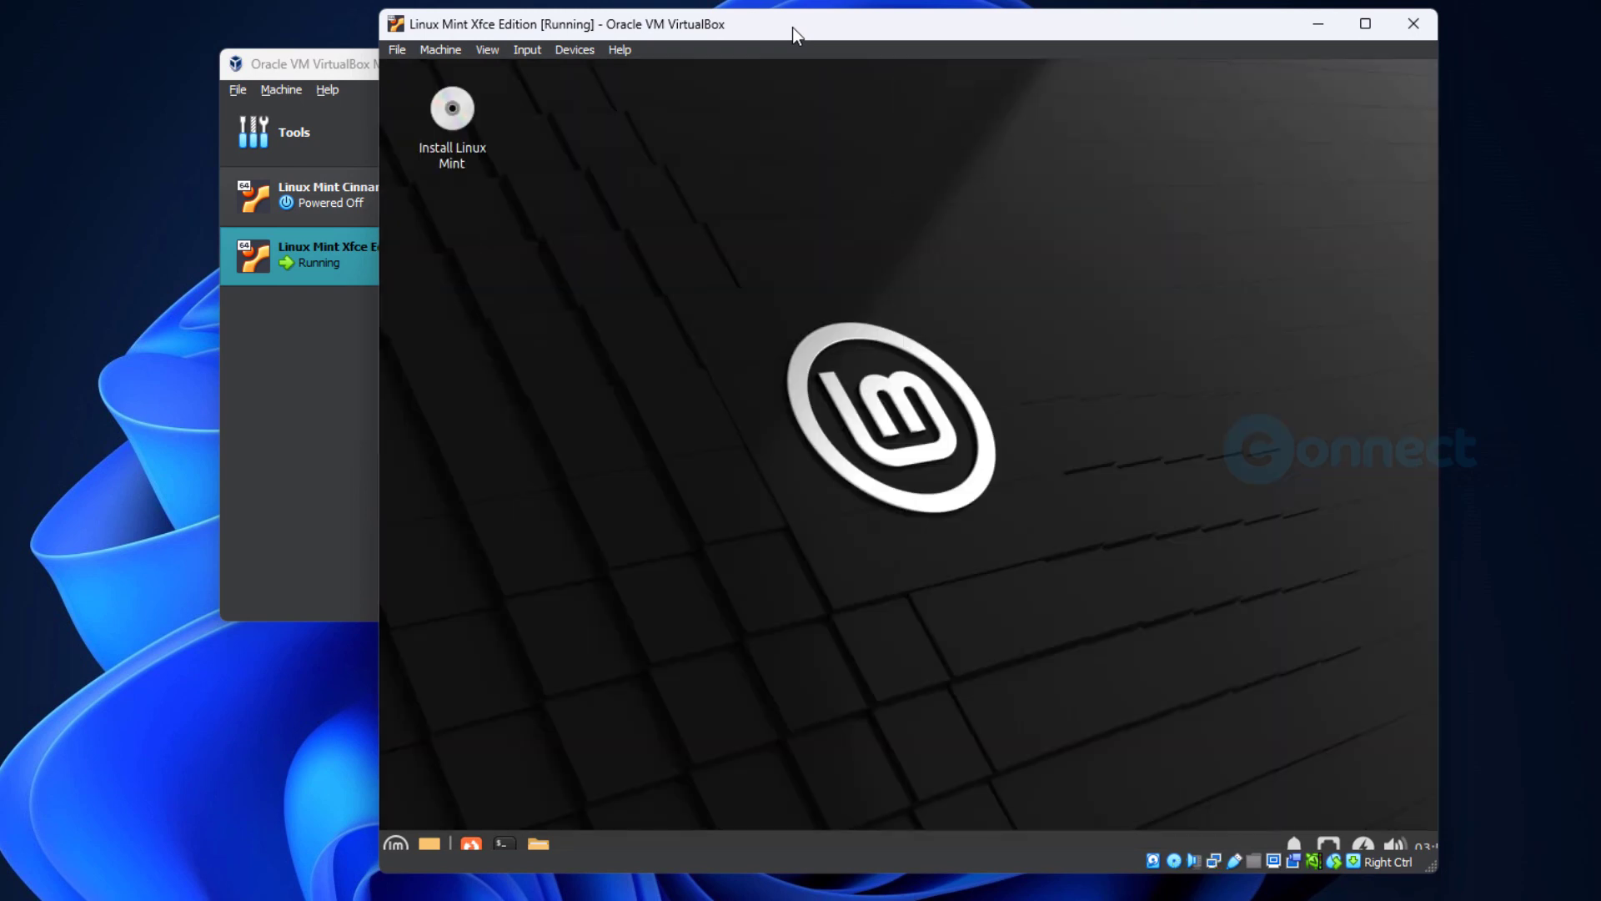
double_click(464, 119)
drag(821, 21, 643, 3)
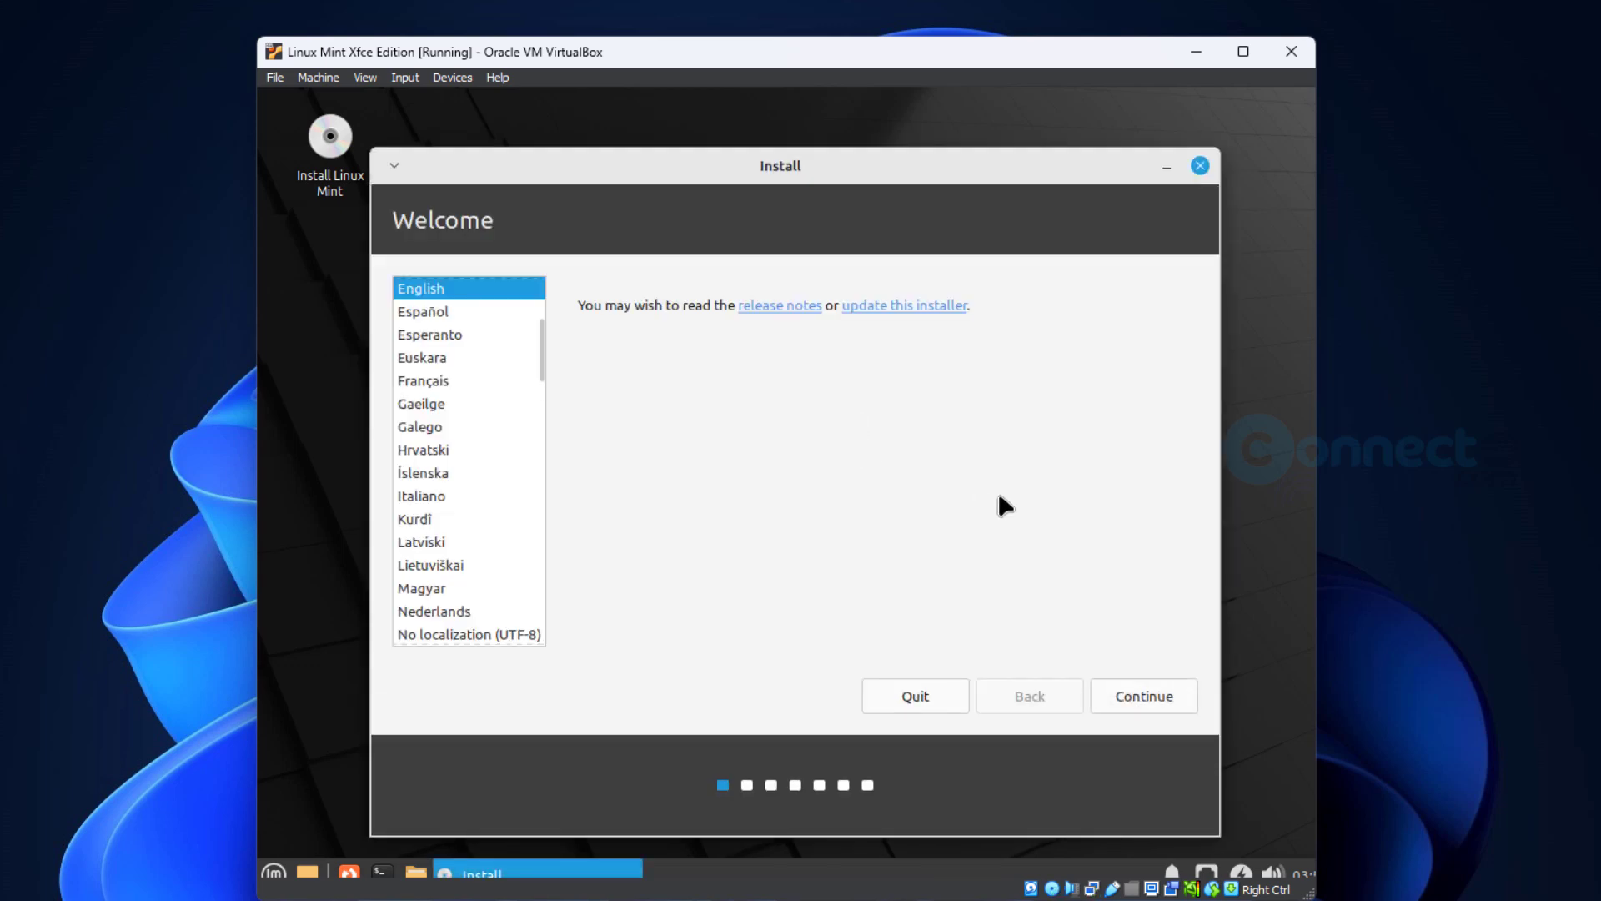
- Choose English as the installer language, accept the default keyboard layout, and continue without installing multimedia codecs
click(1153, 701)
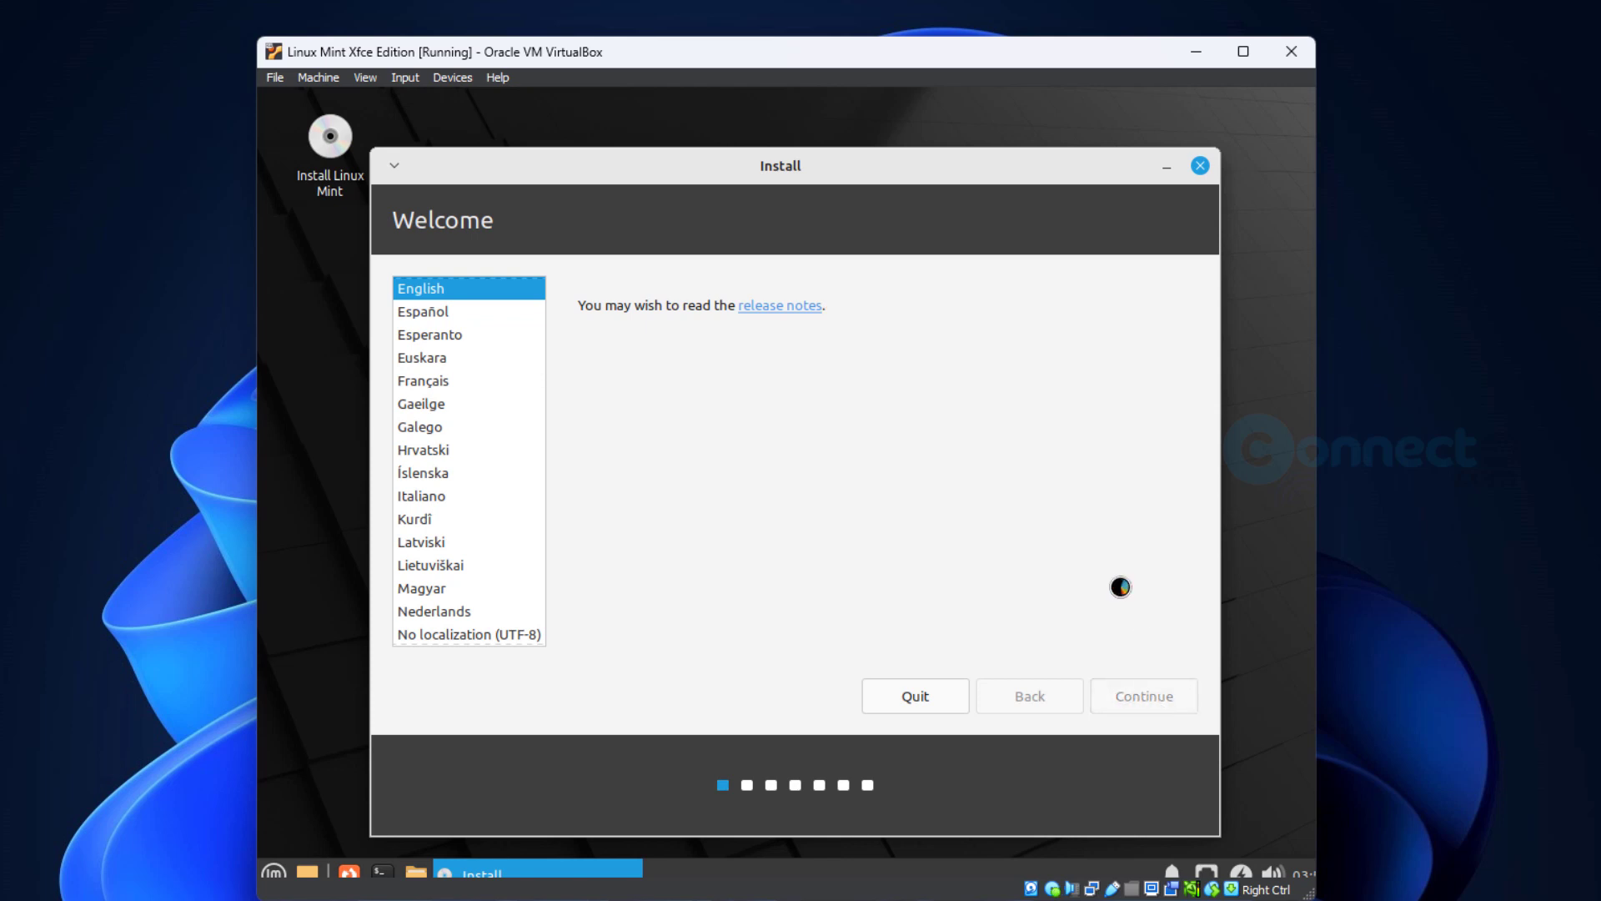
click(1156, 699)
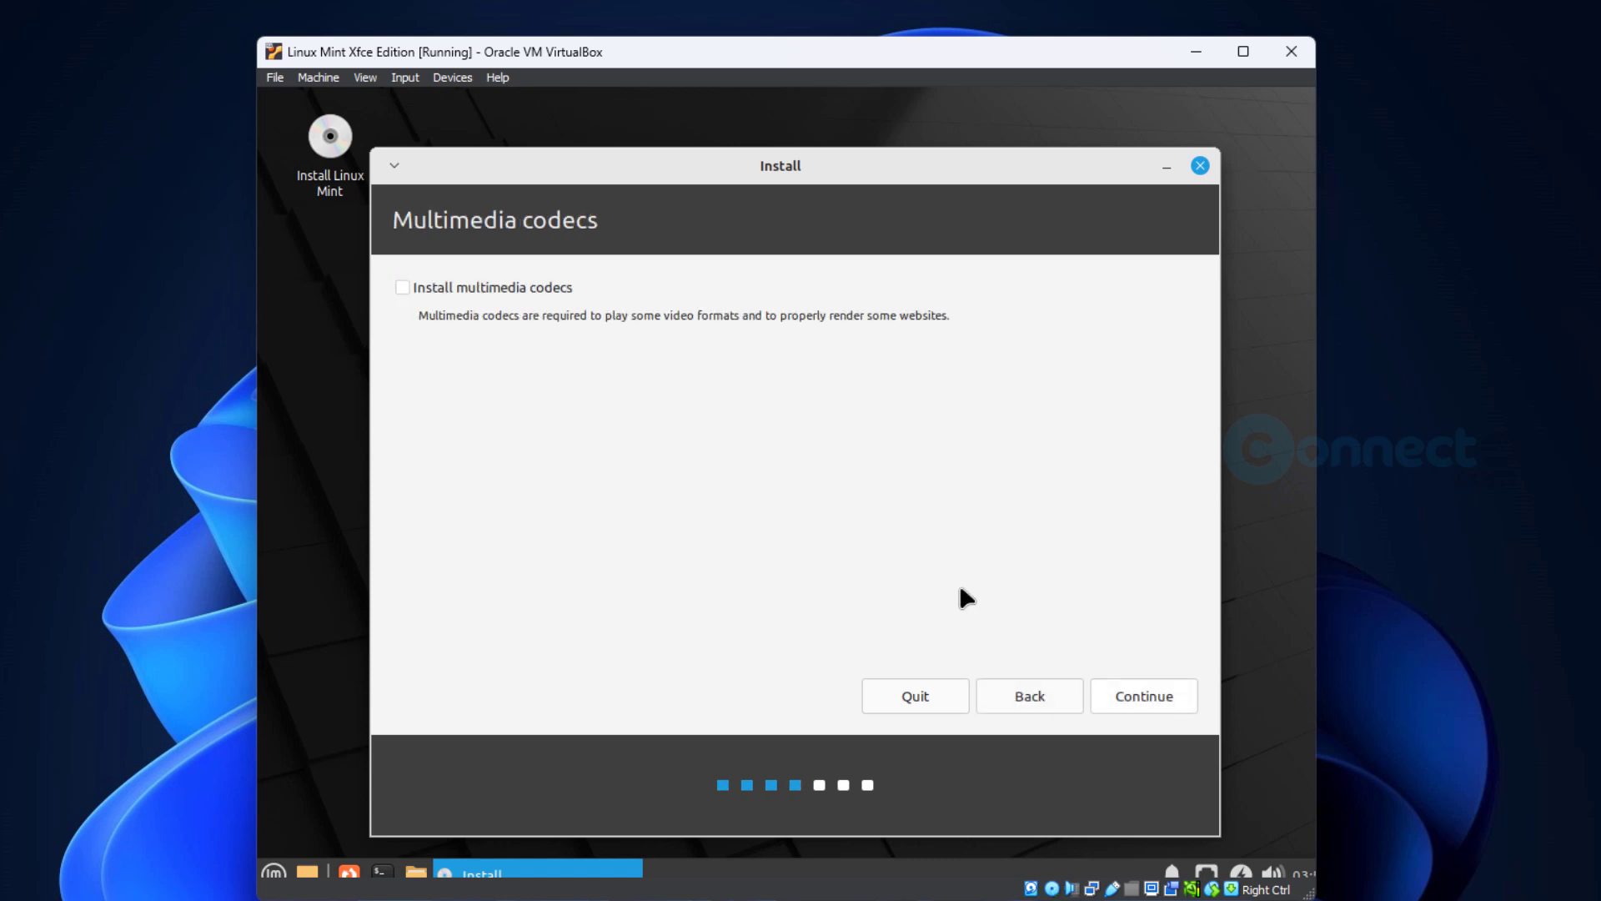
click(1109, 694)
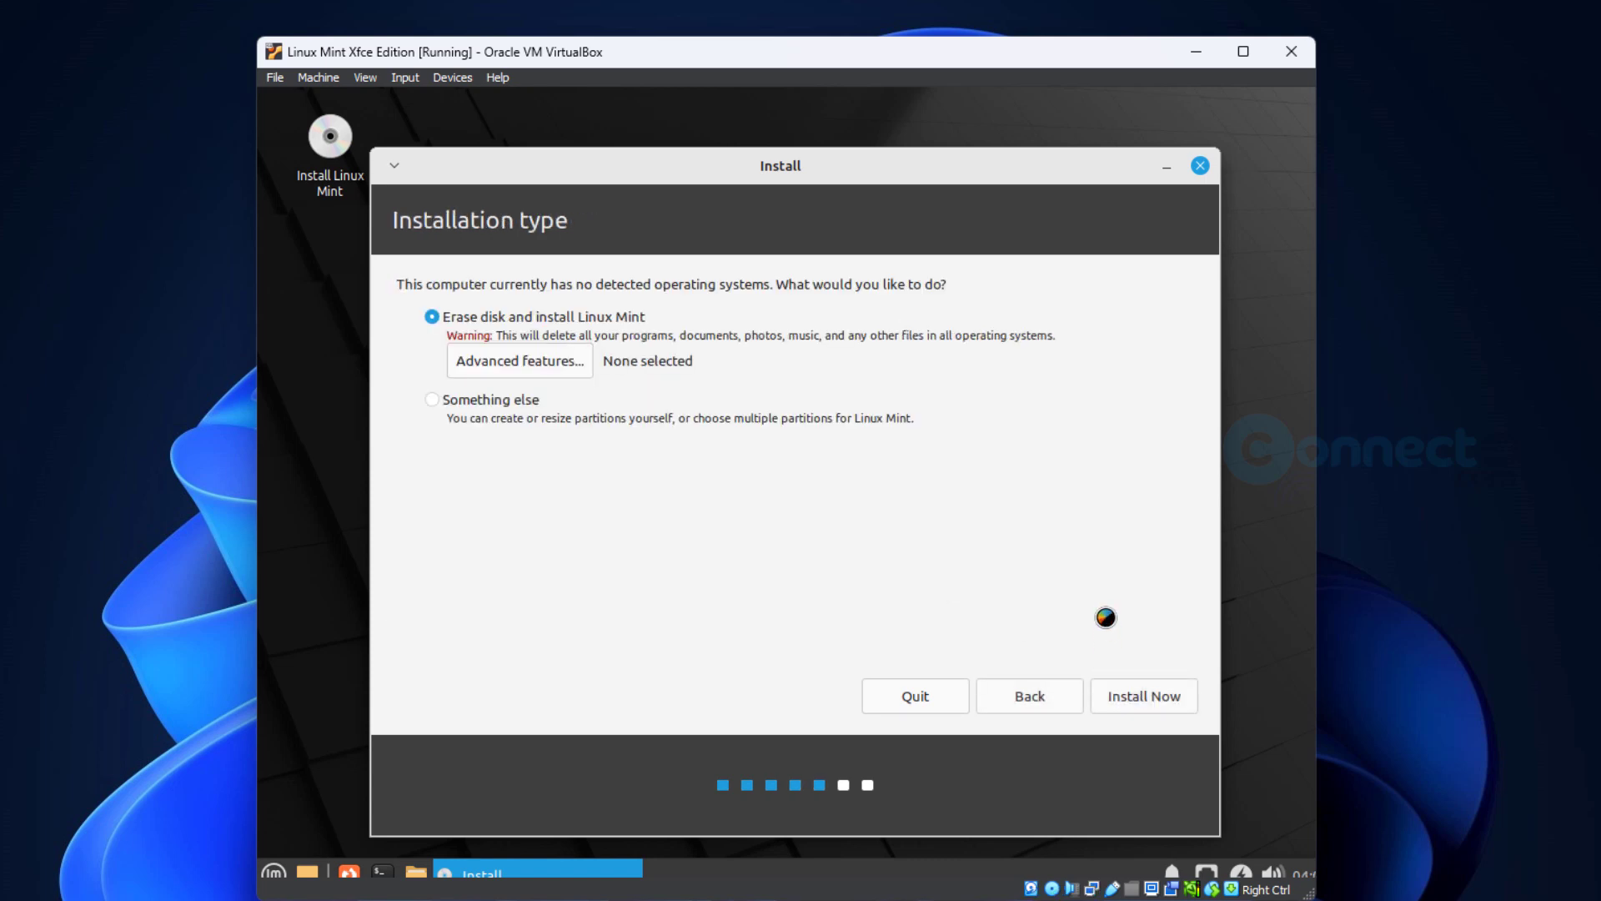
- Install with the option Erase disk and install Linux Mint, approve writing the disk changes, and continue to the user details
click(1119, 707)
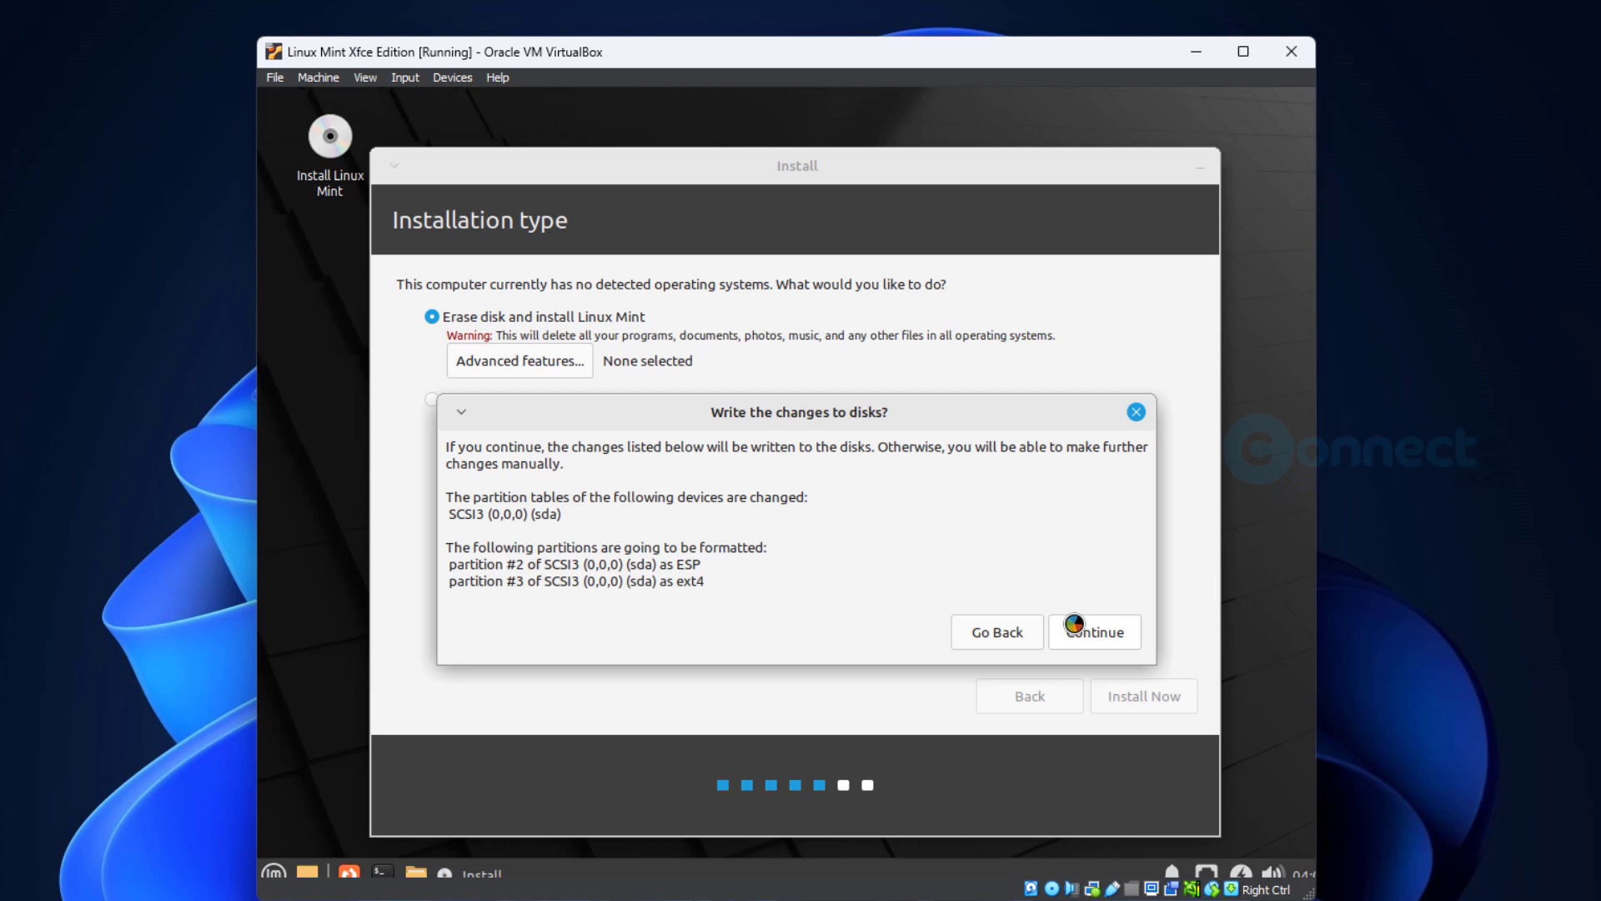
click(1076, 628)
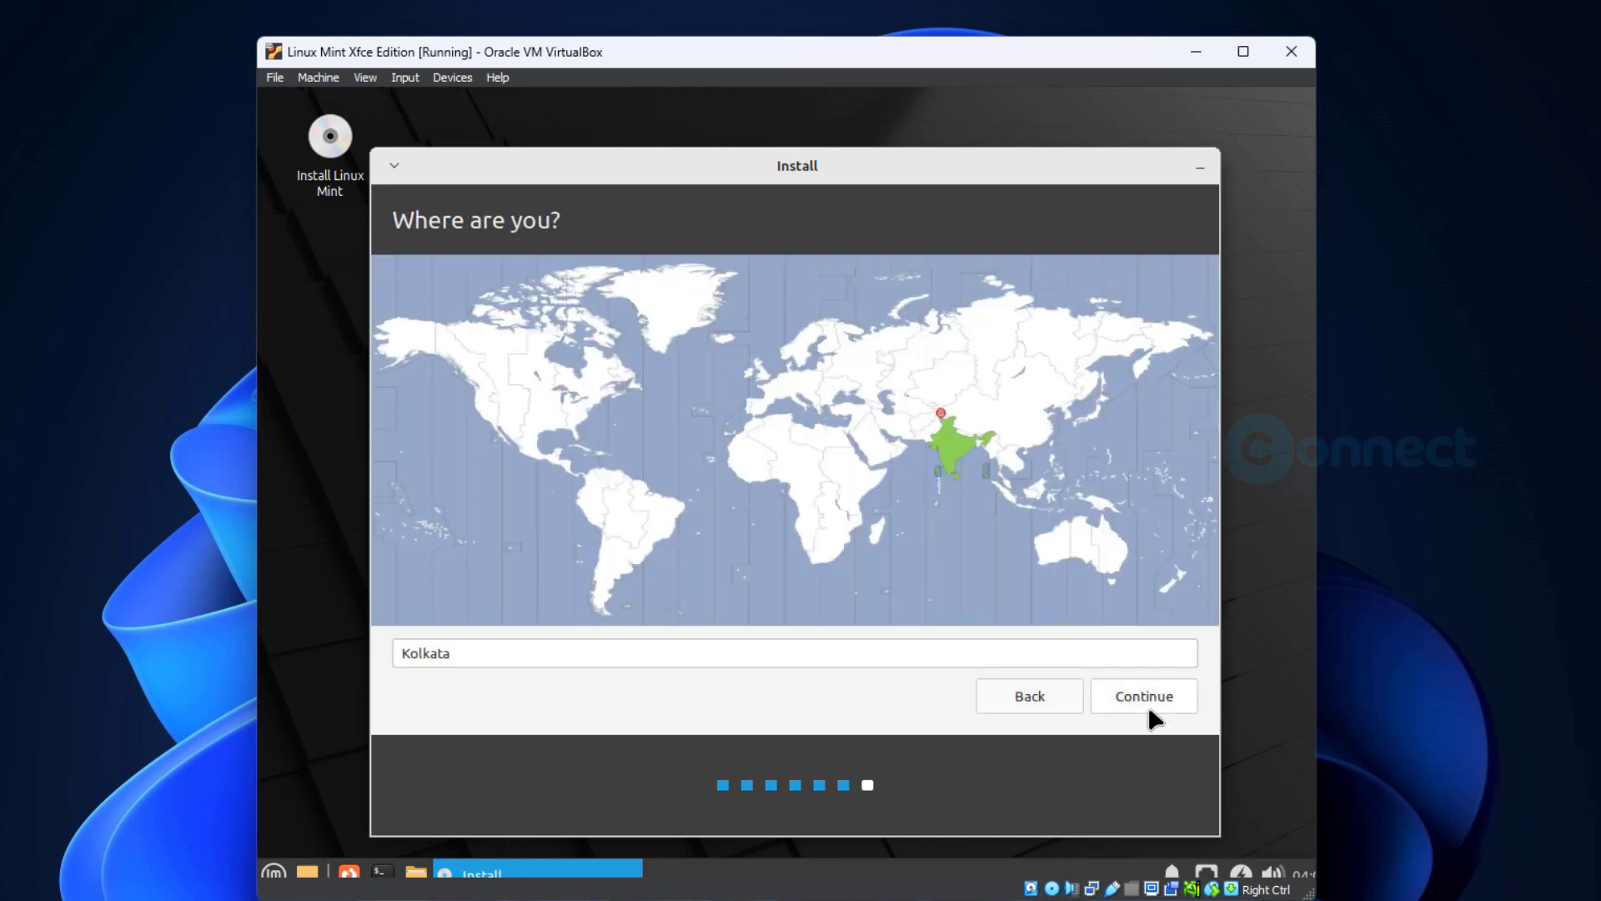
click(1151, 708)
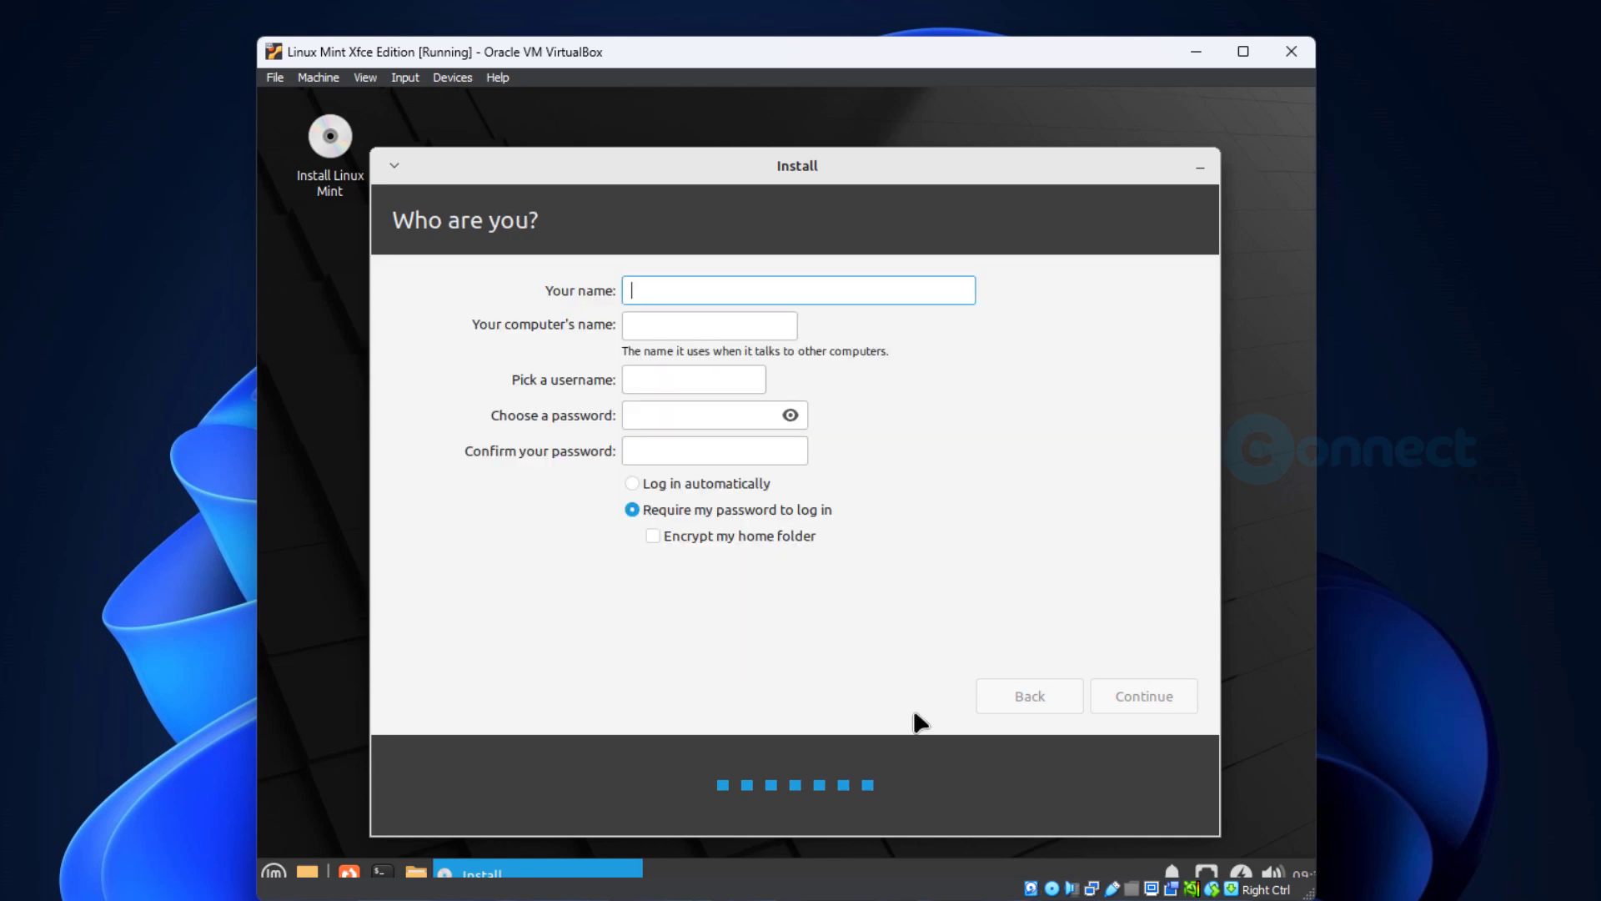
- Enter the account owner's name in the installer's user details
text(Ma)
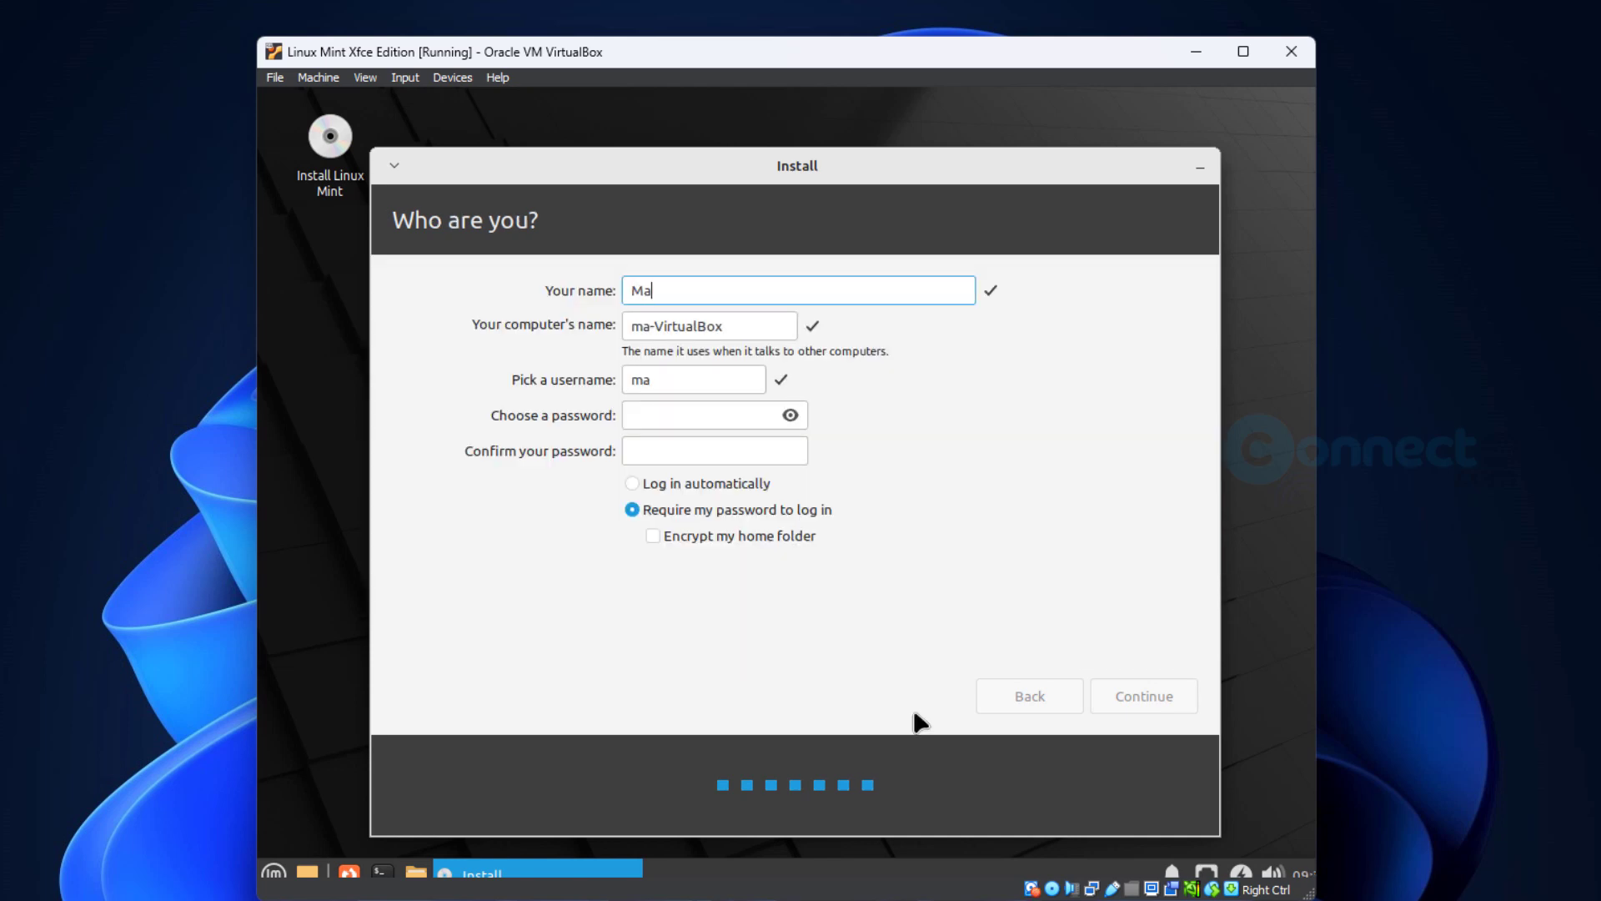
text(nikandan)
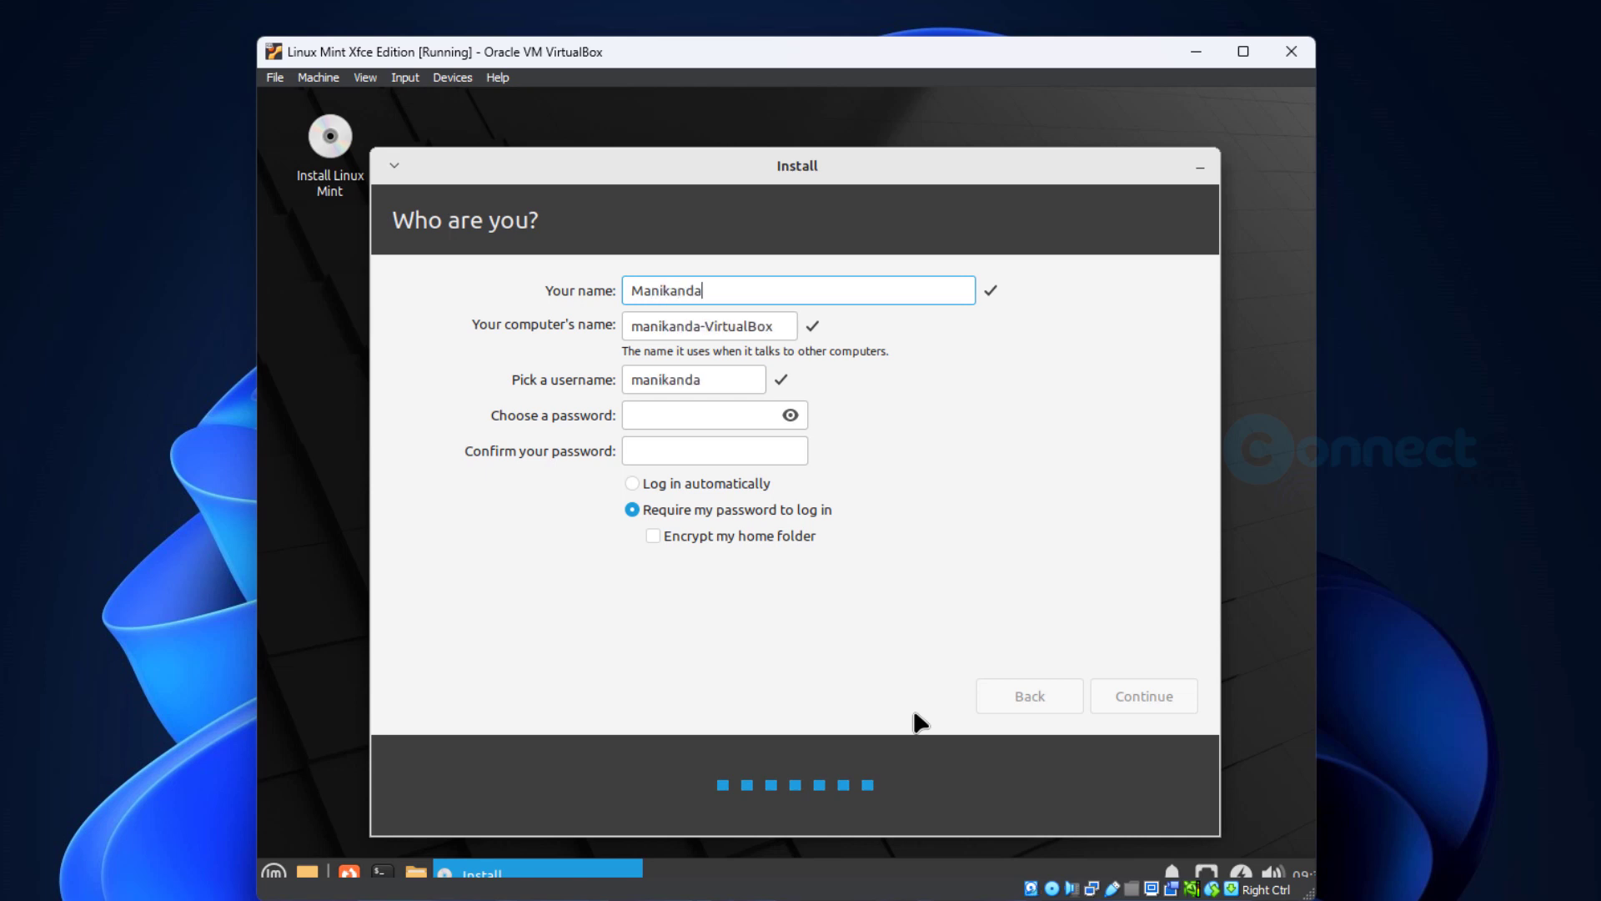
- Replace the suggested computer's name with connectwww
click(758, 332)
triple_click(761, 329)
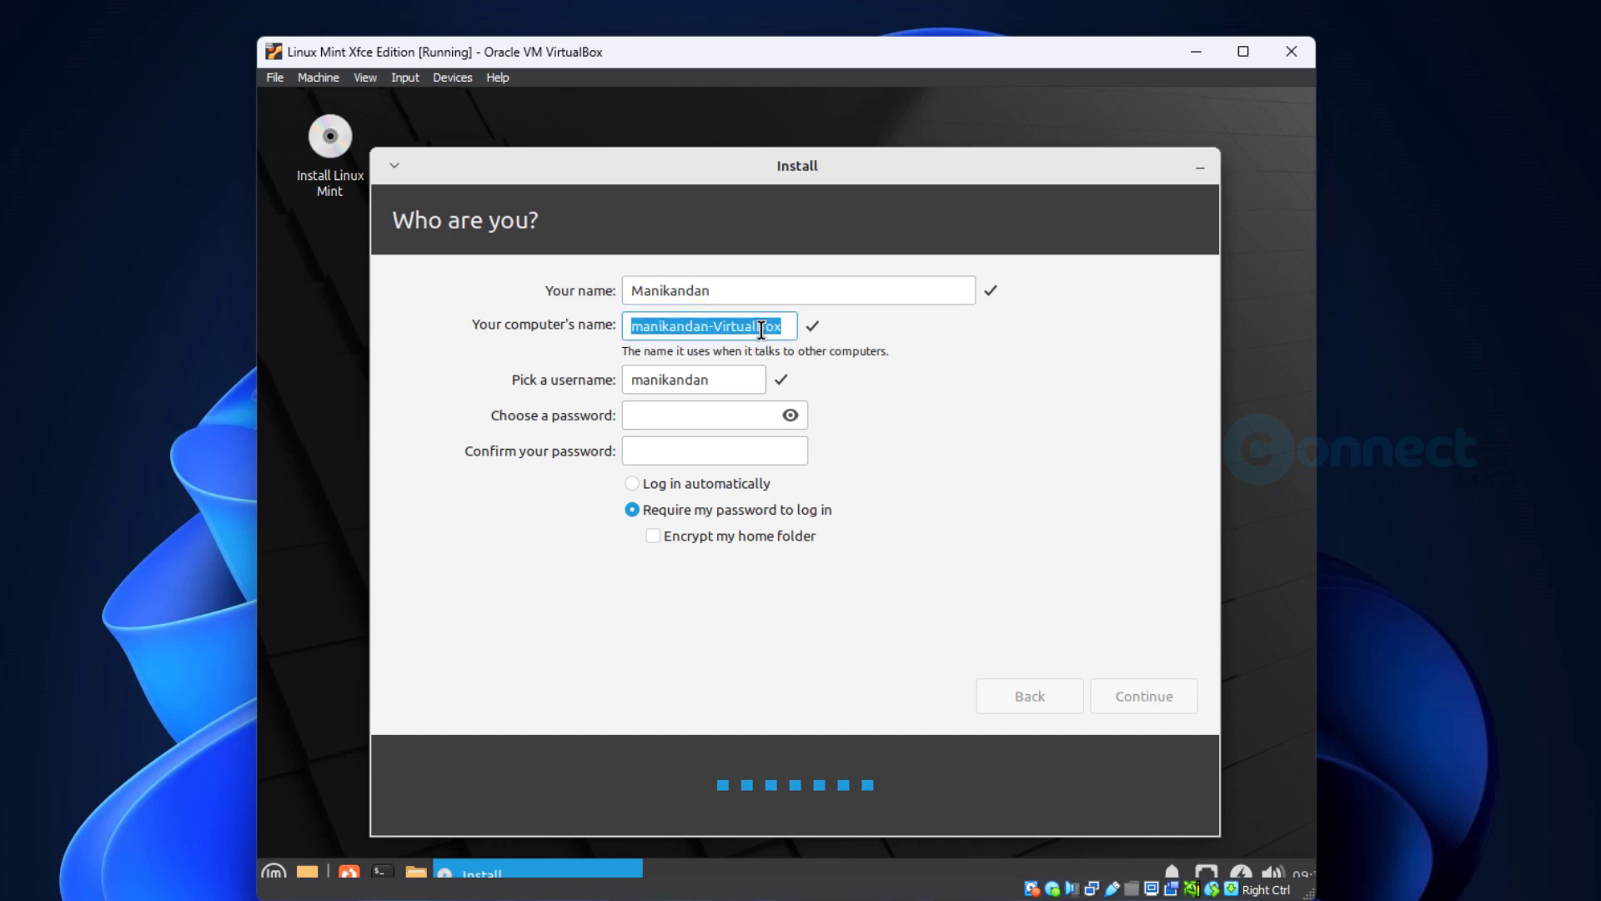
text(co)
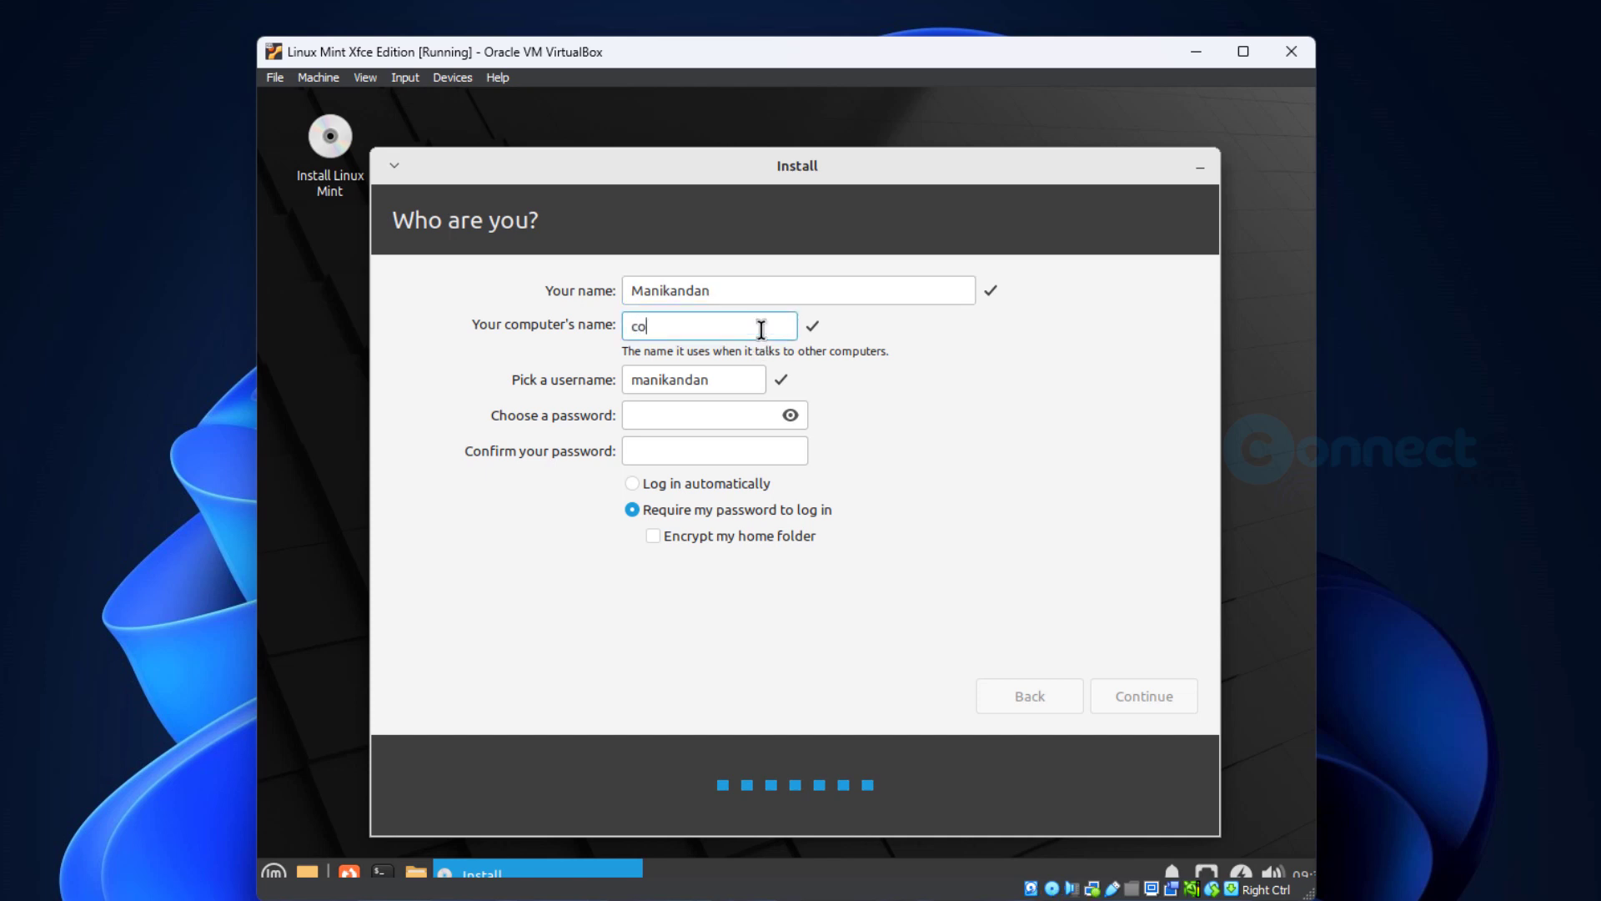
text(nnectwww)
- Enter and confirm the account password, select Log in automatically, and continue the installation
click(728, 417)
text(123)
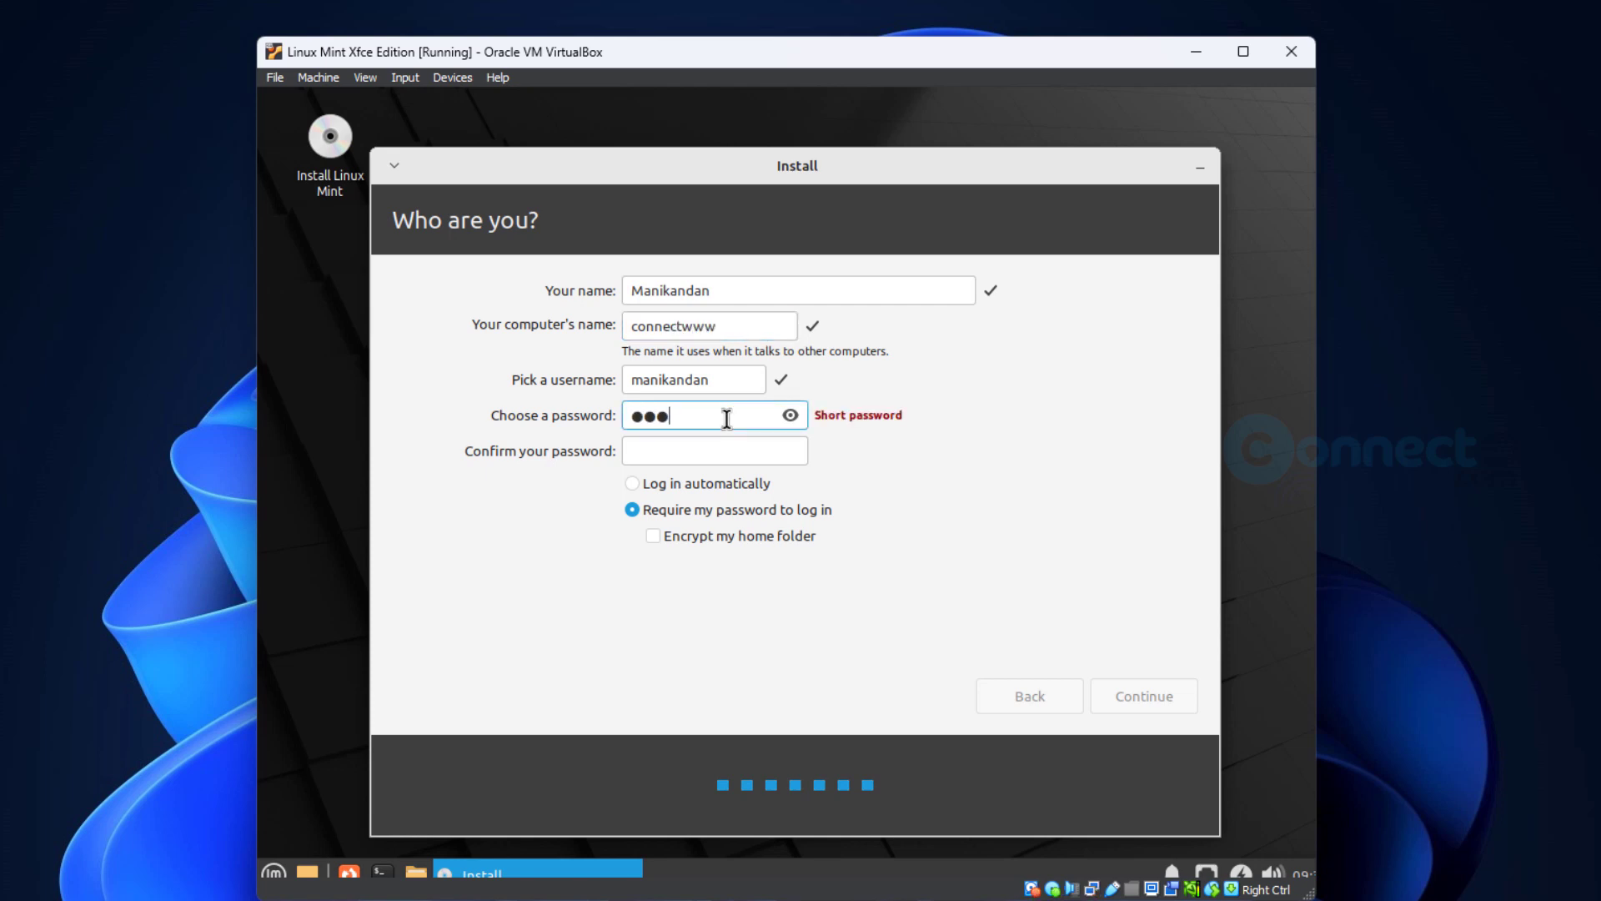
text(45678)
key(Tab)
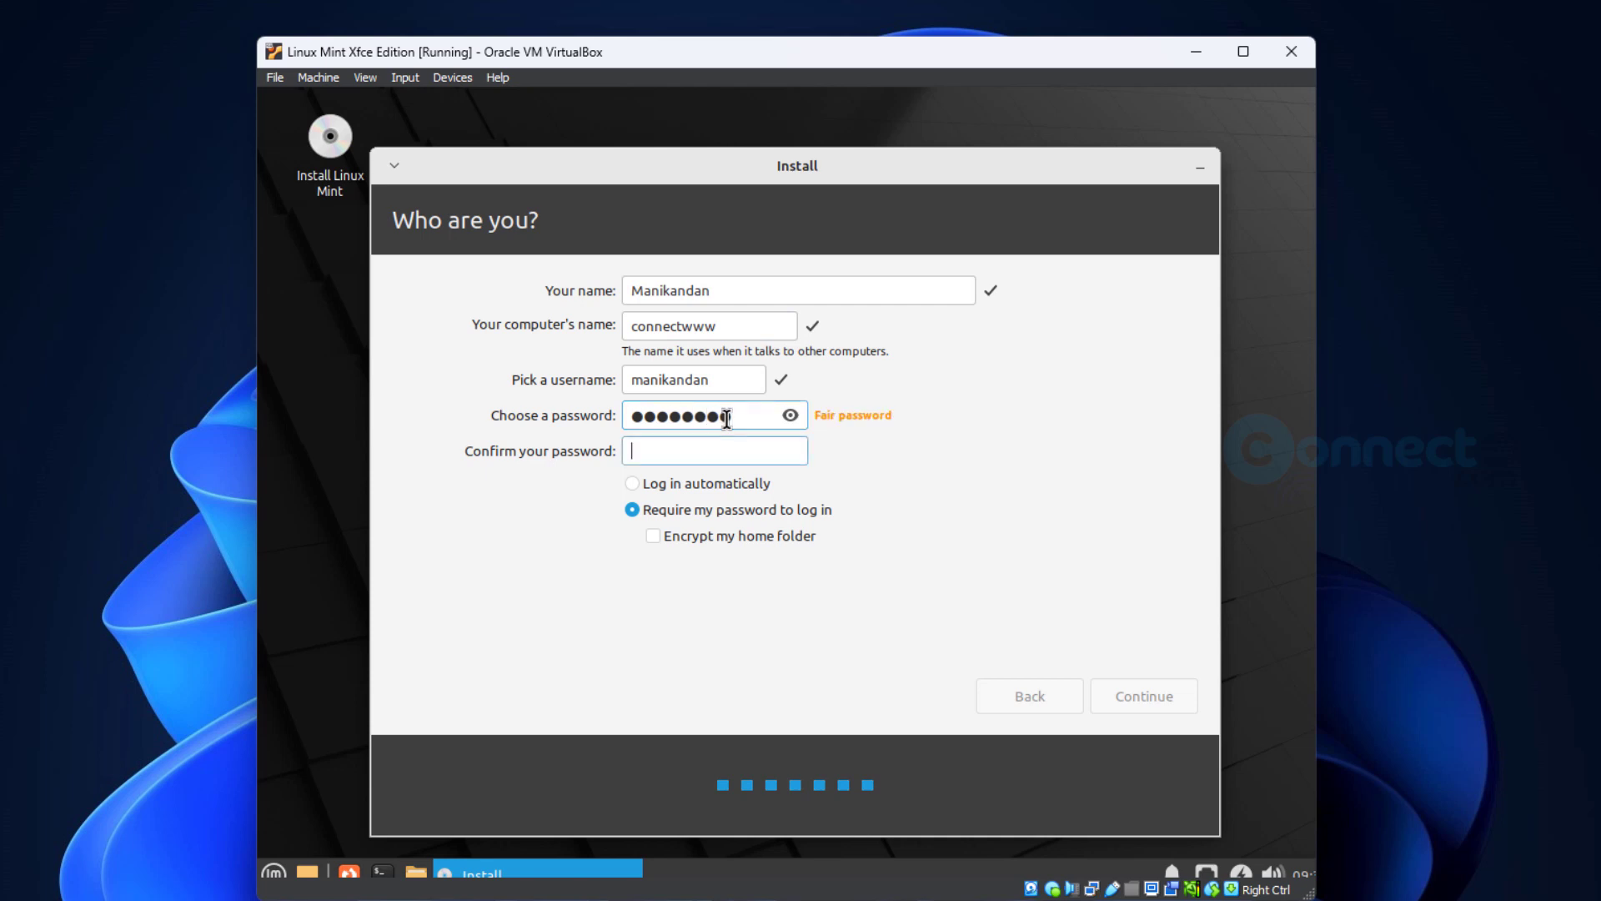
text(123)
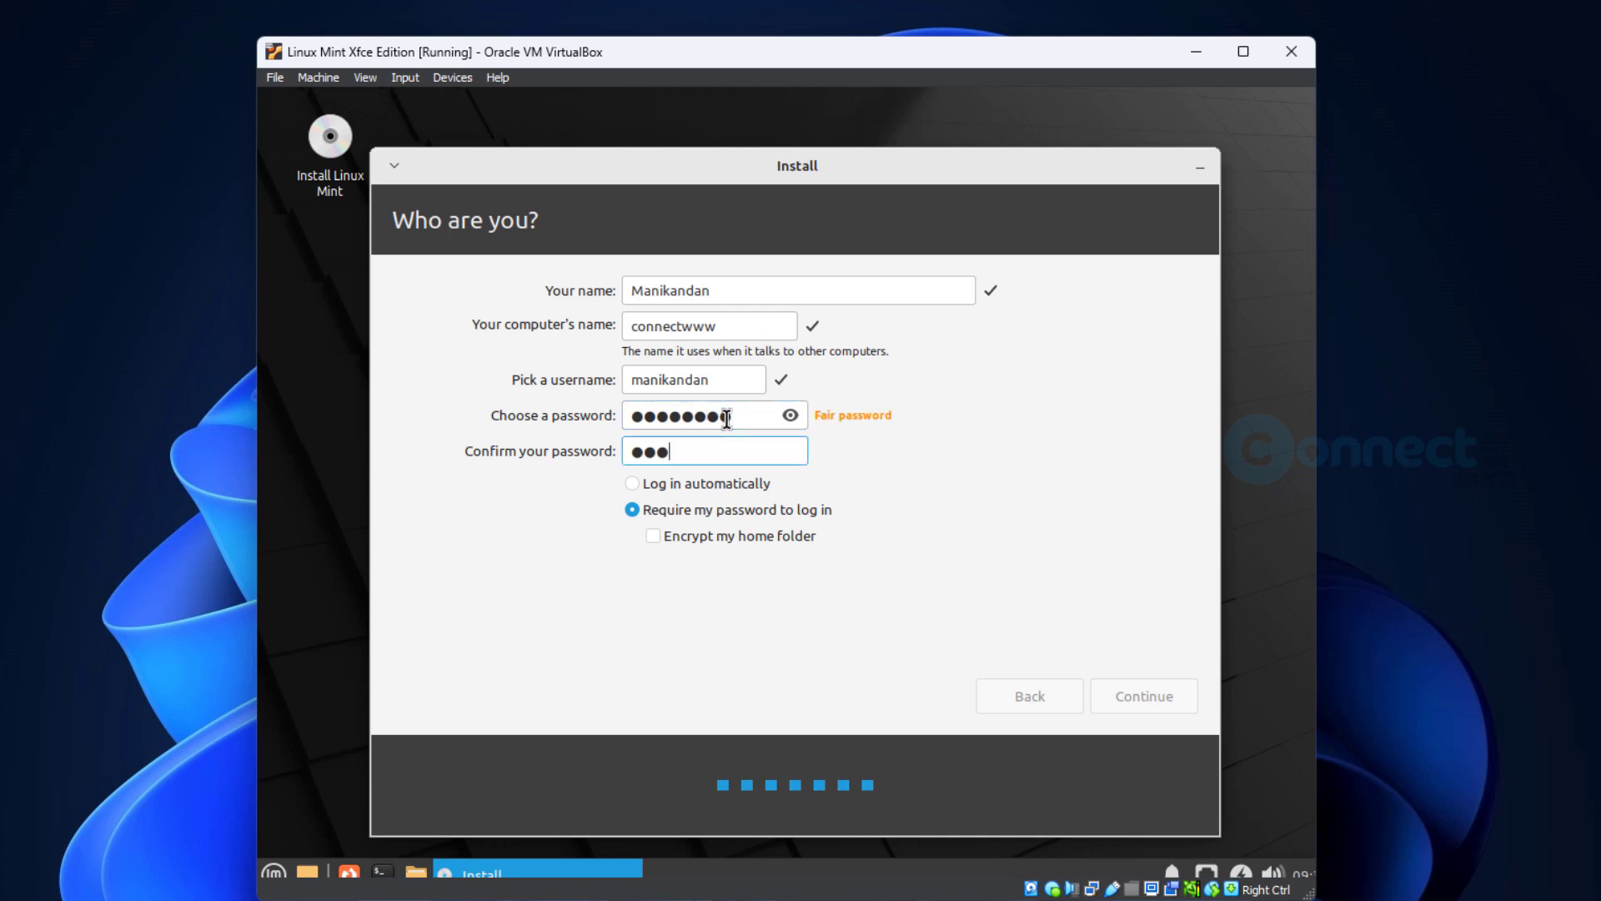
text(45678)
click(634, 484)
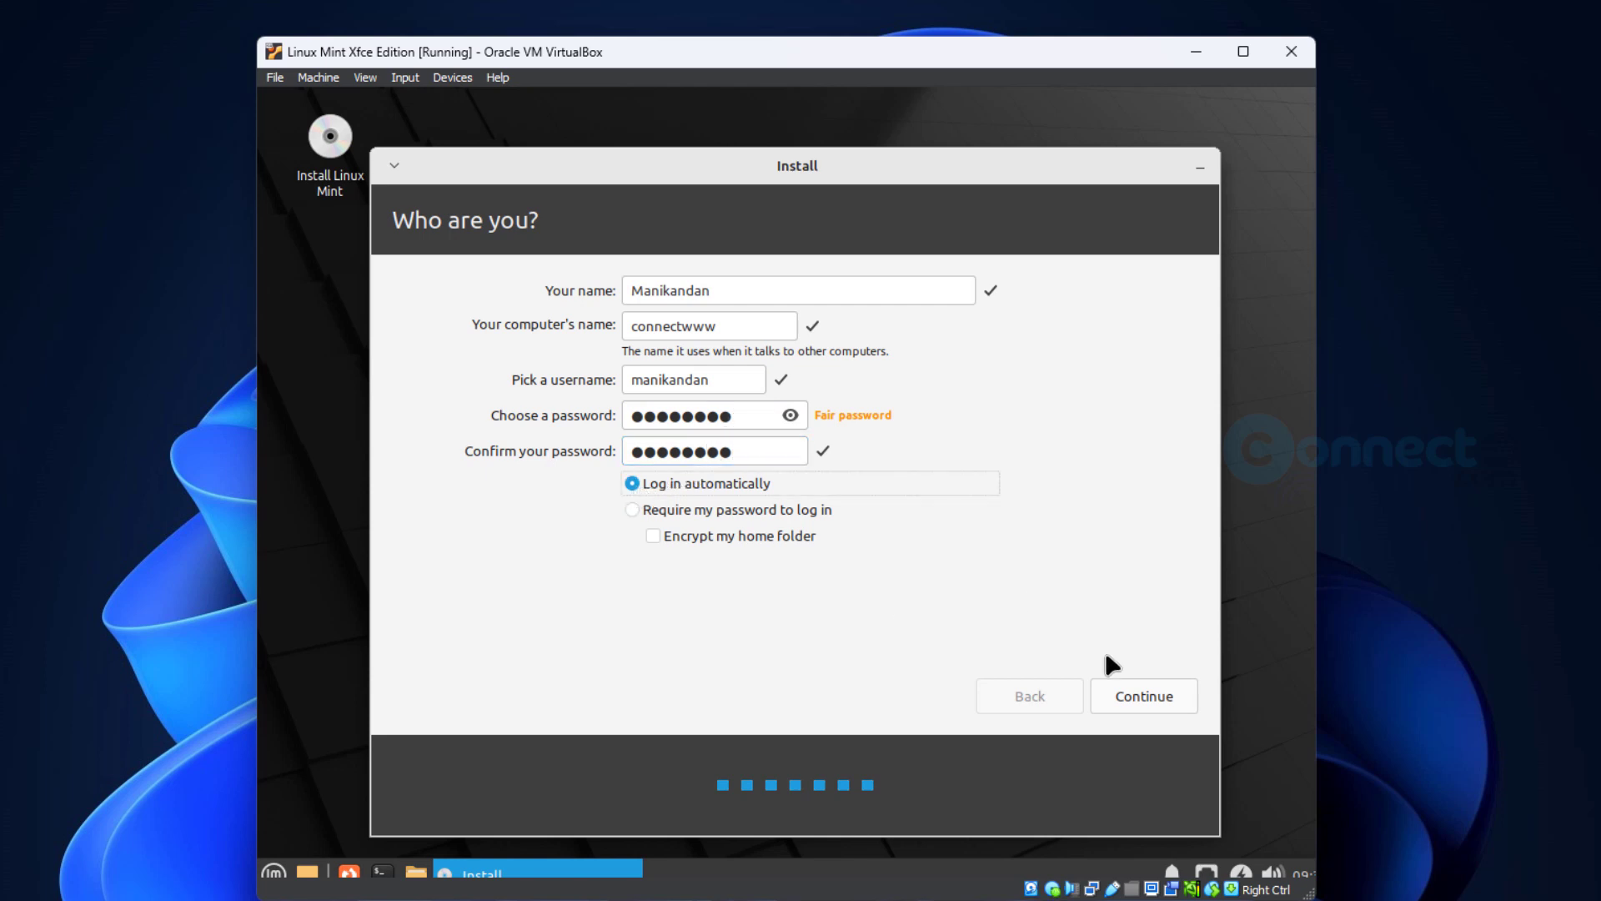
click(1118, 714)
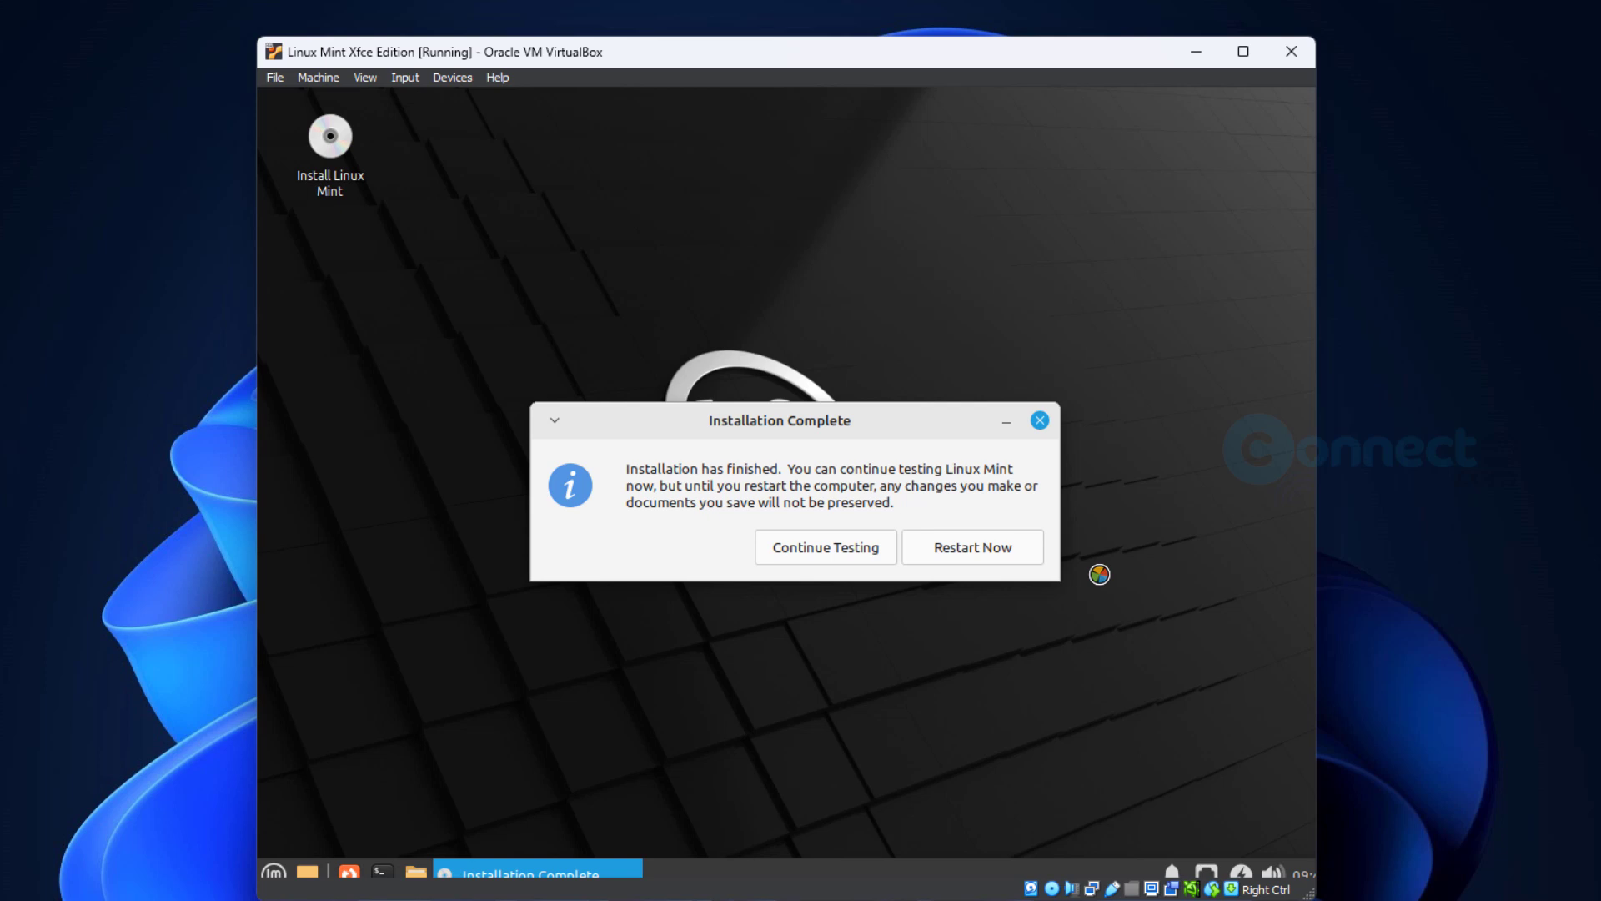
- Remove the installation disk from the virtual drive with a forced unmount and restart the installed system
click(455, 76)
mouse_move(478, 100)
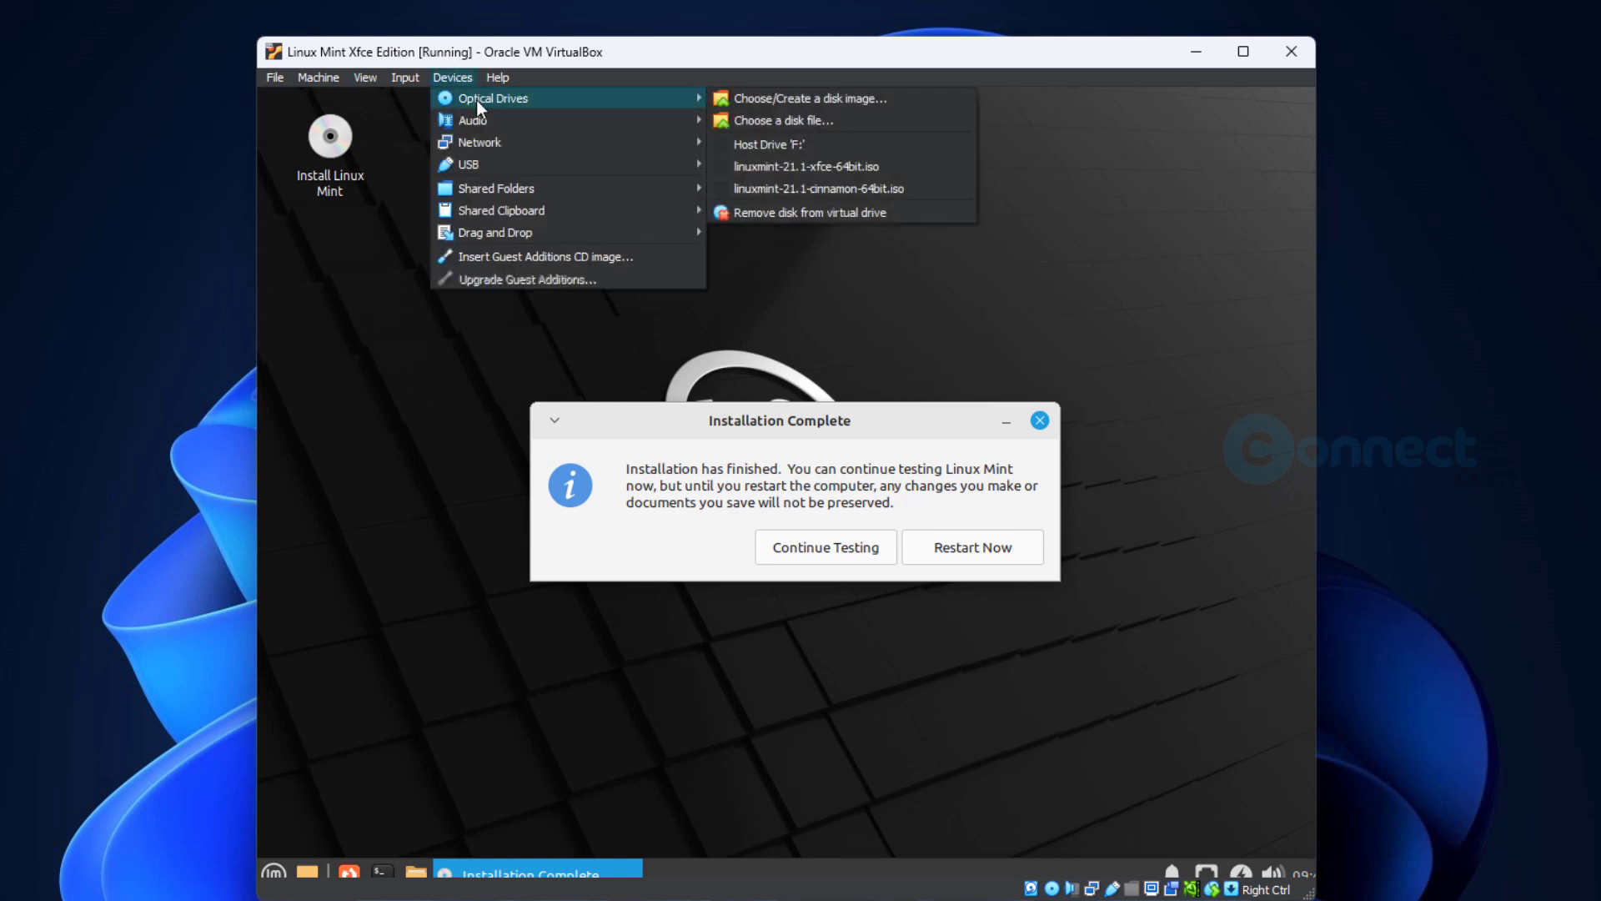
click(789, 217)
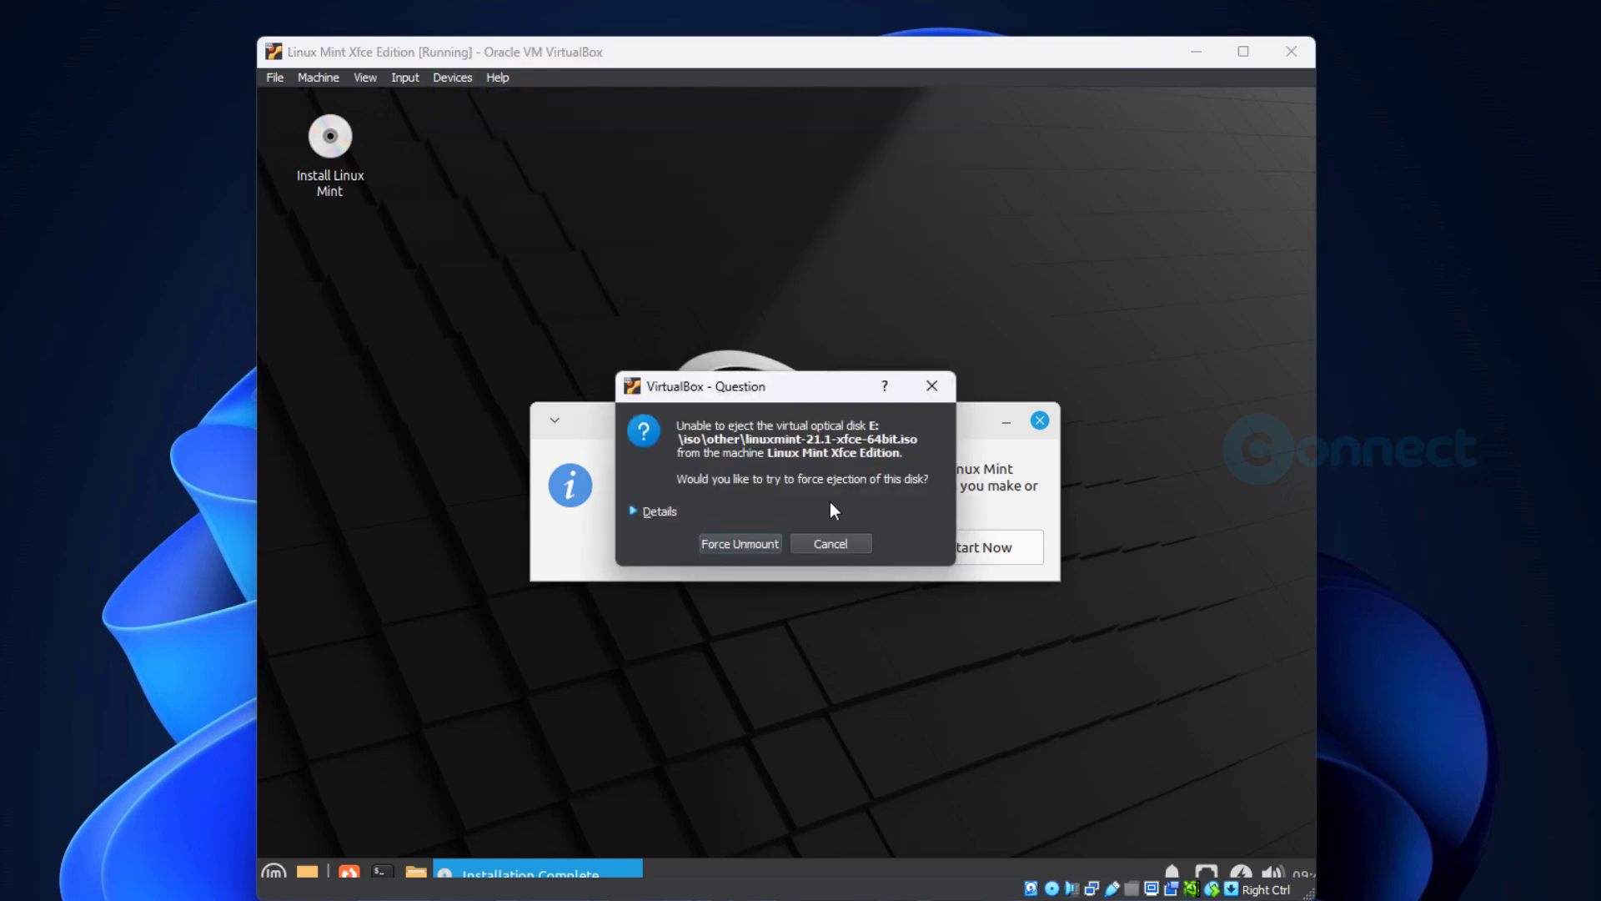
click(758, 545)
click(992, 551)
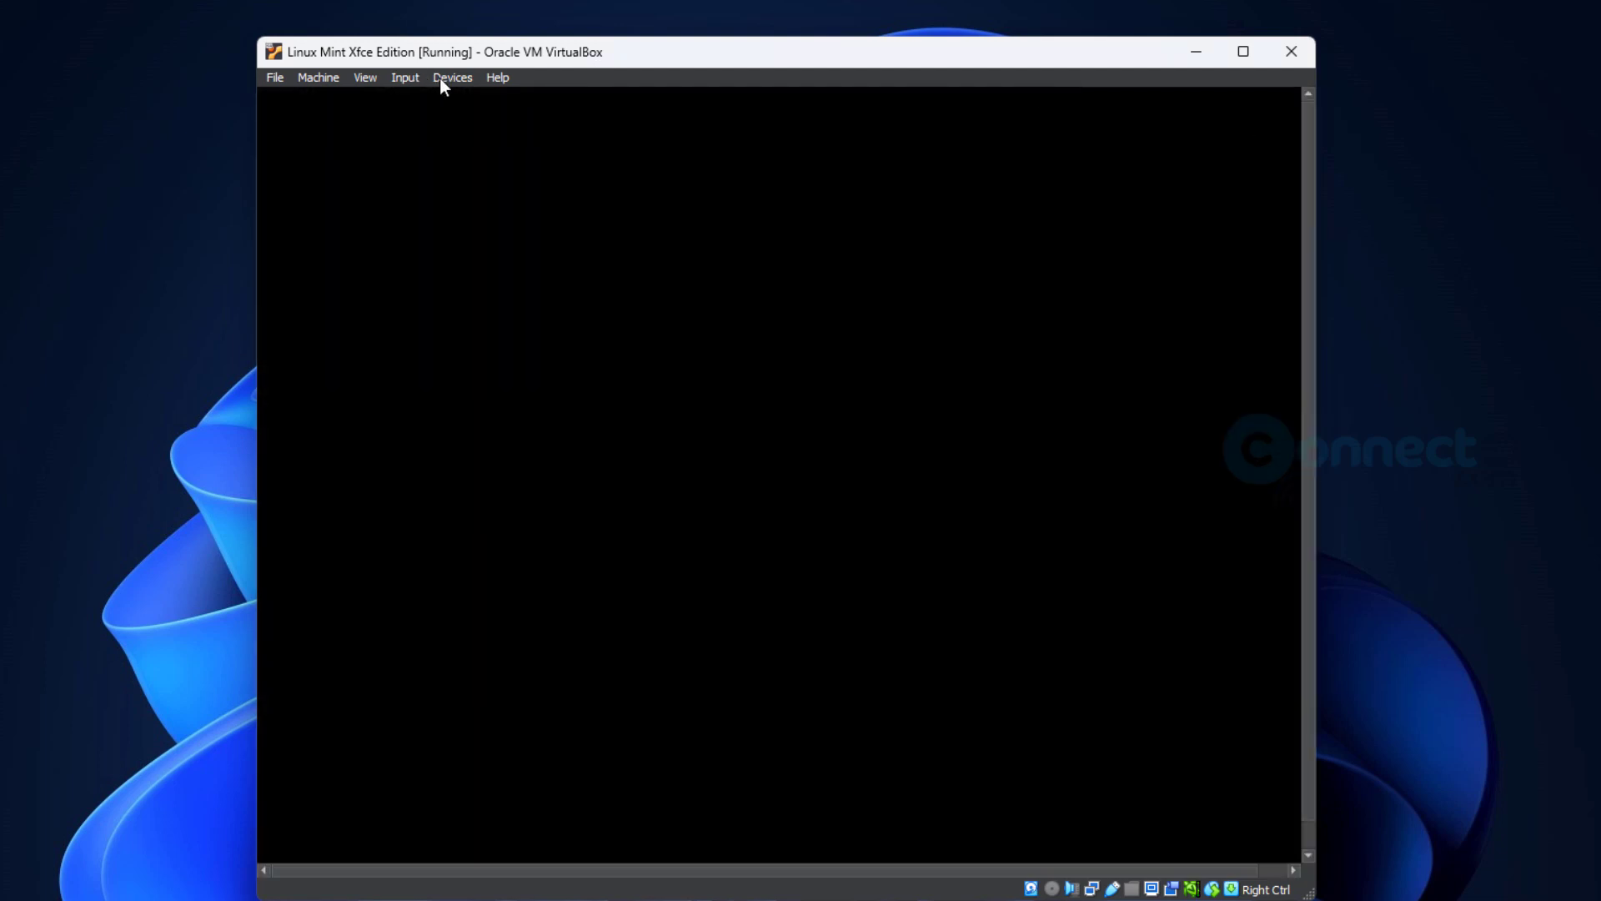
- Check the machine's optical drive options and power off the Linux Mint Xfce Edition machine
click(439, 78)
mouse_move(462, 94)
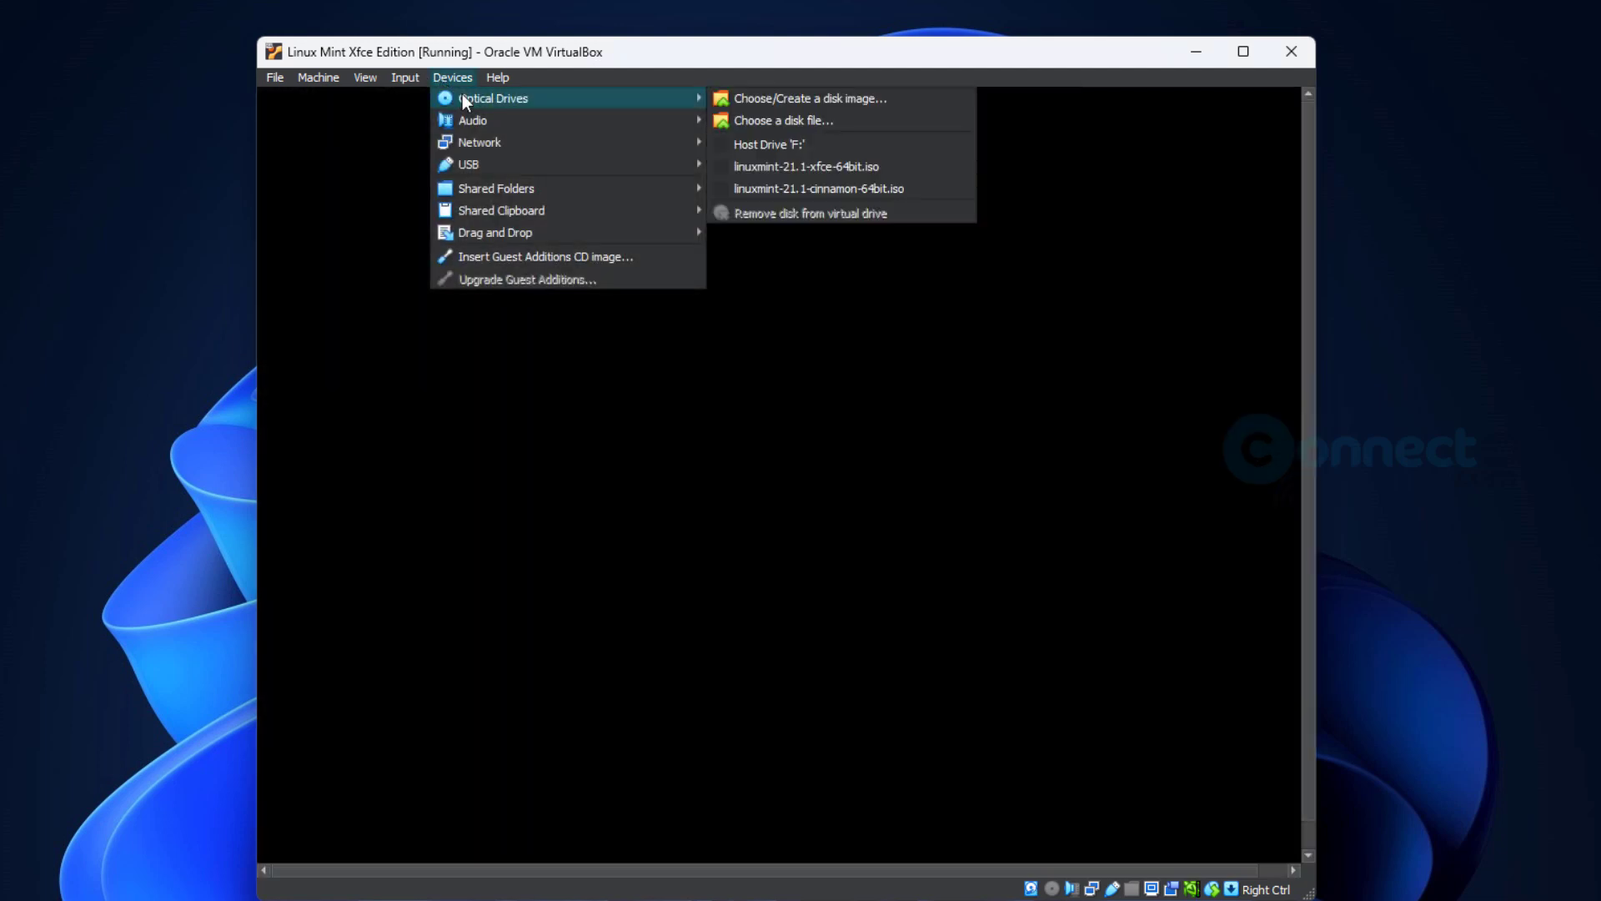
click(820, 46)
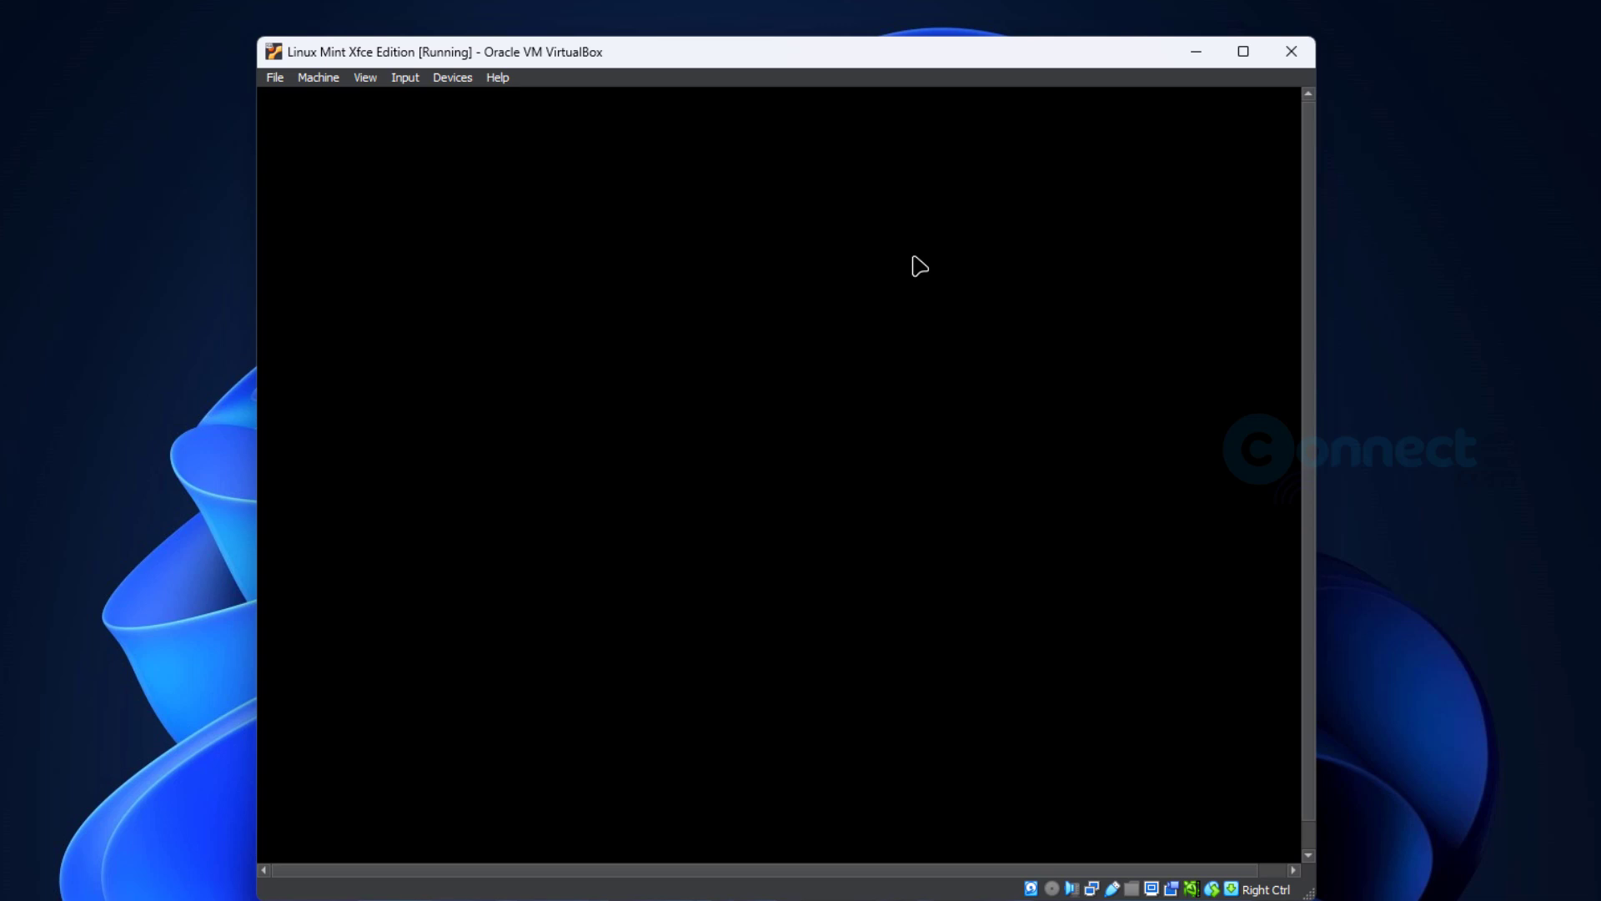
click(1291, 51)
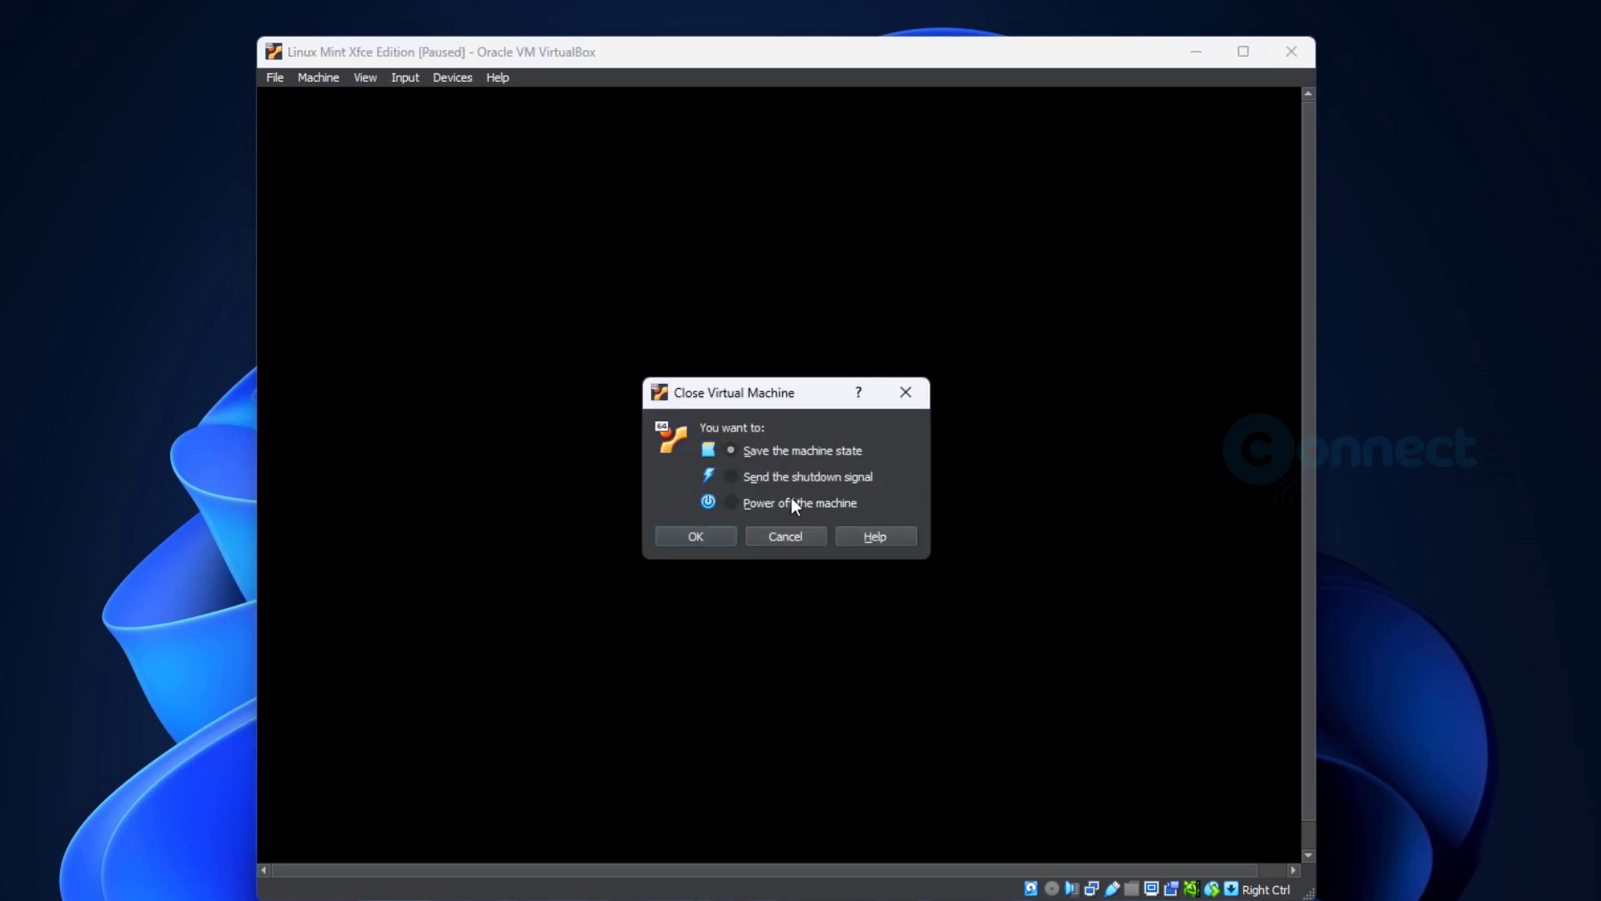
click(733, 504)
click(726, 534)
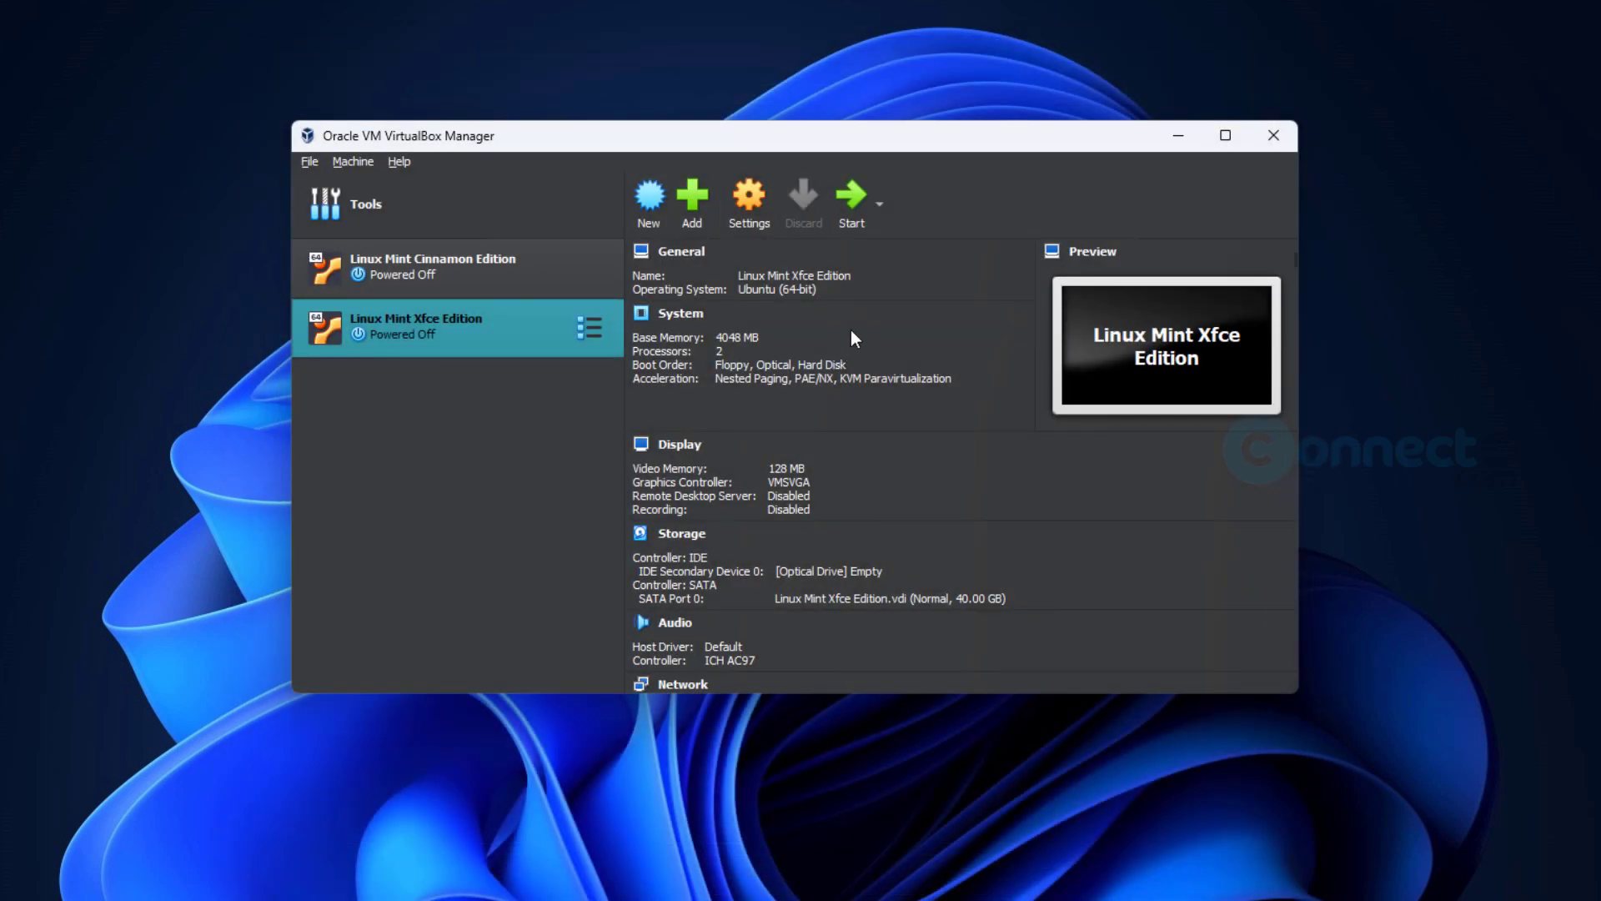
- Start the Linux Mint Xfce Edition machine again, dismiss its notifications, and reposition its window
click(855, 212)
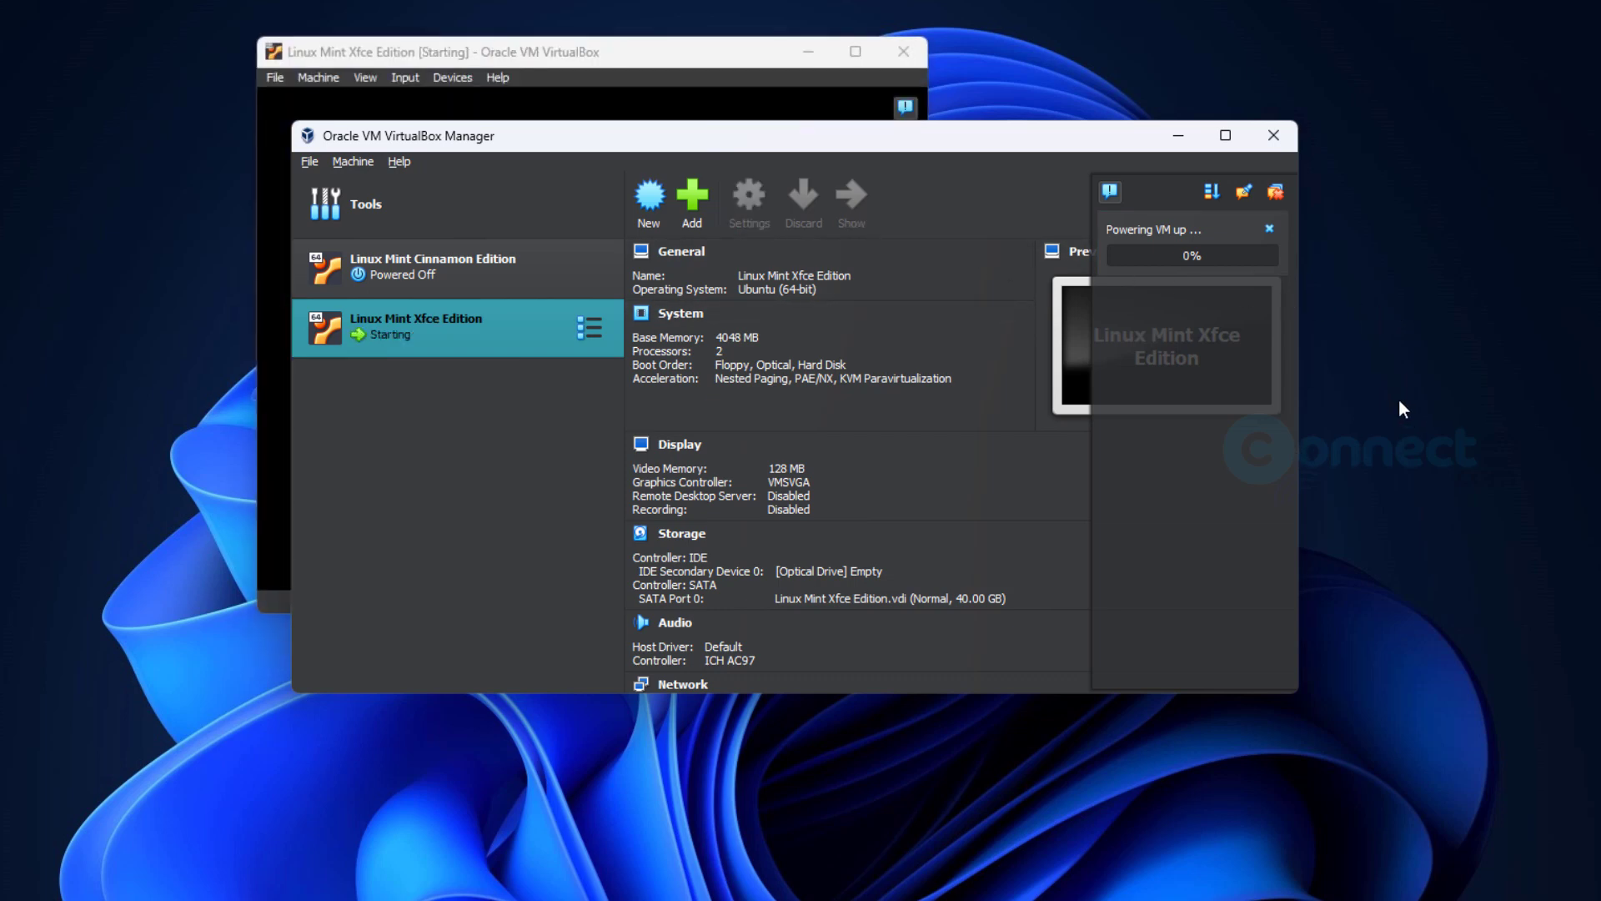
drag(718, 51, 964, 162)
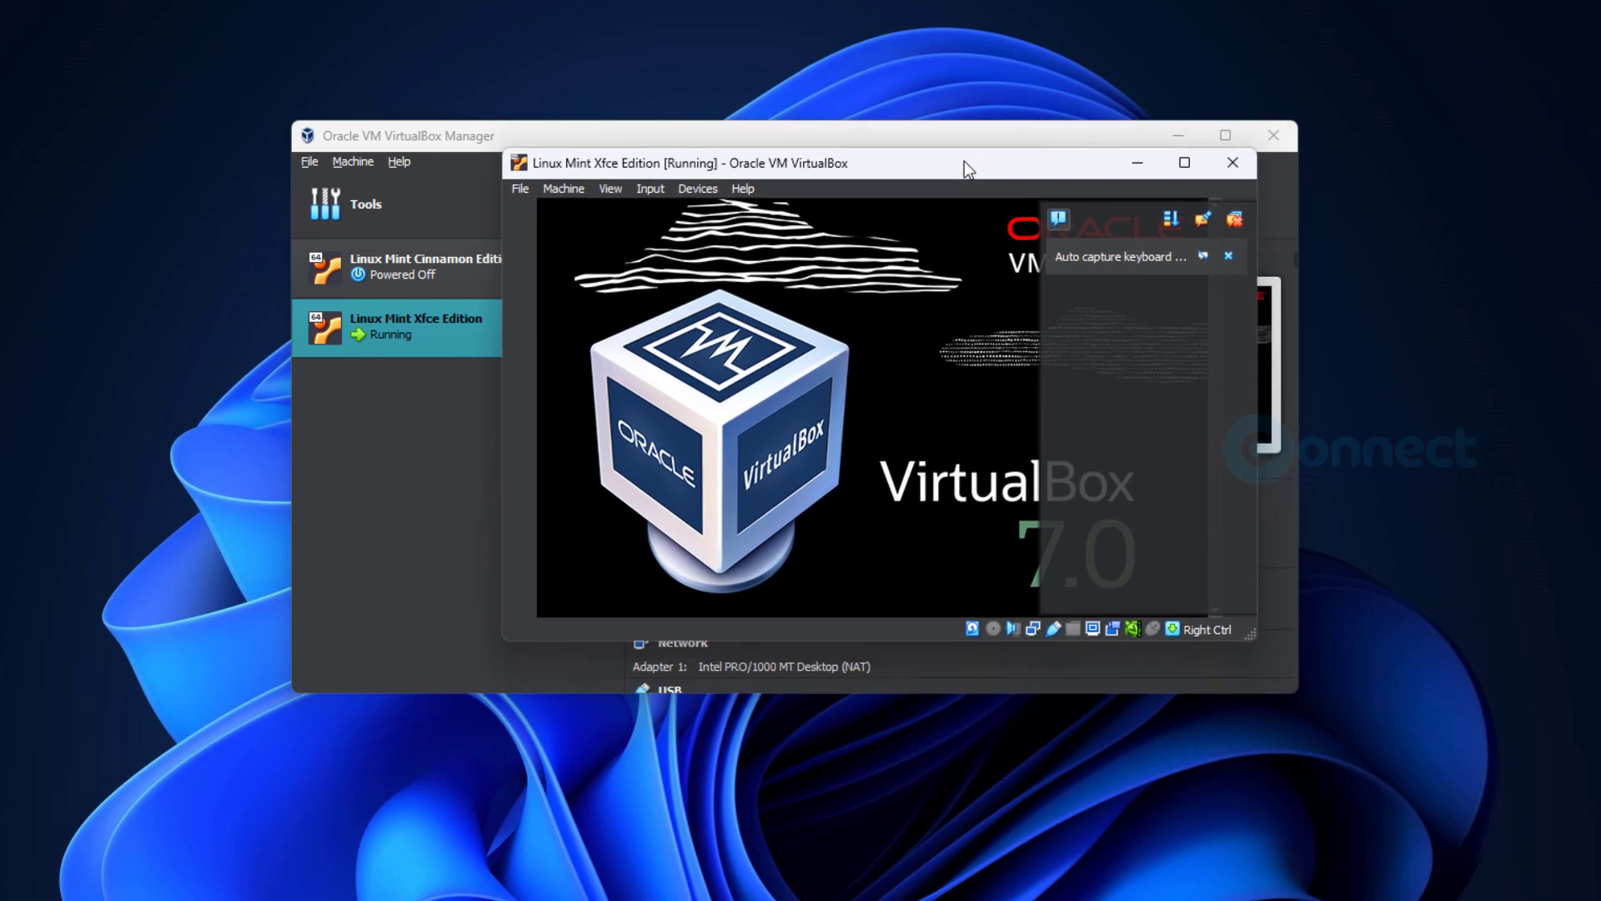
click(1228, 256)
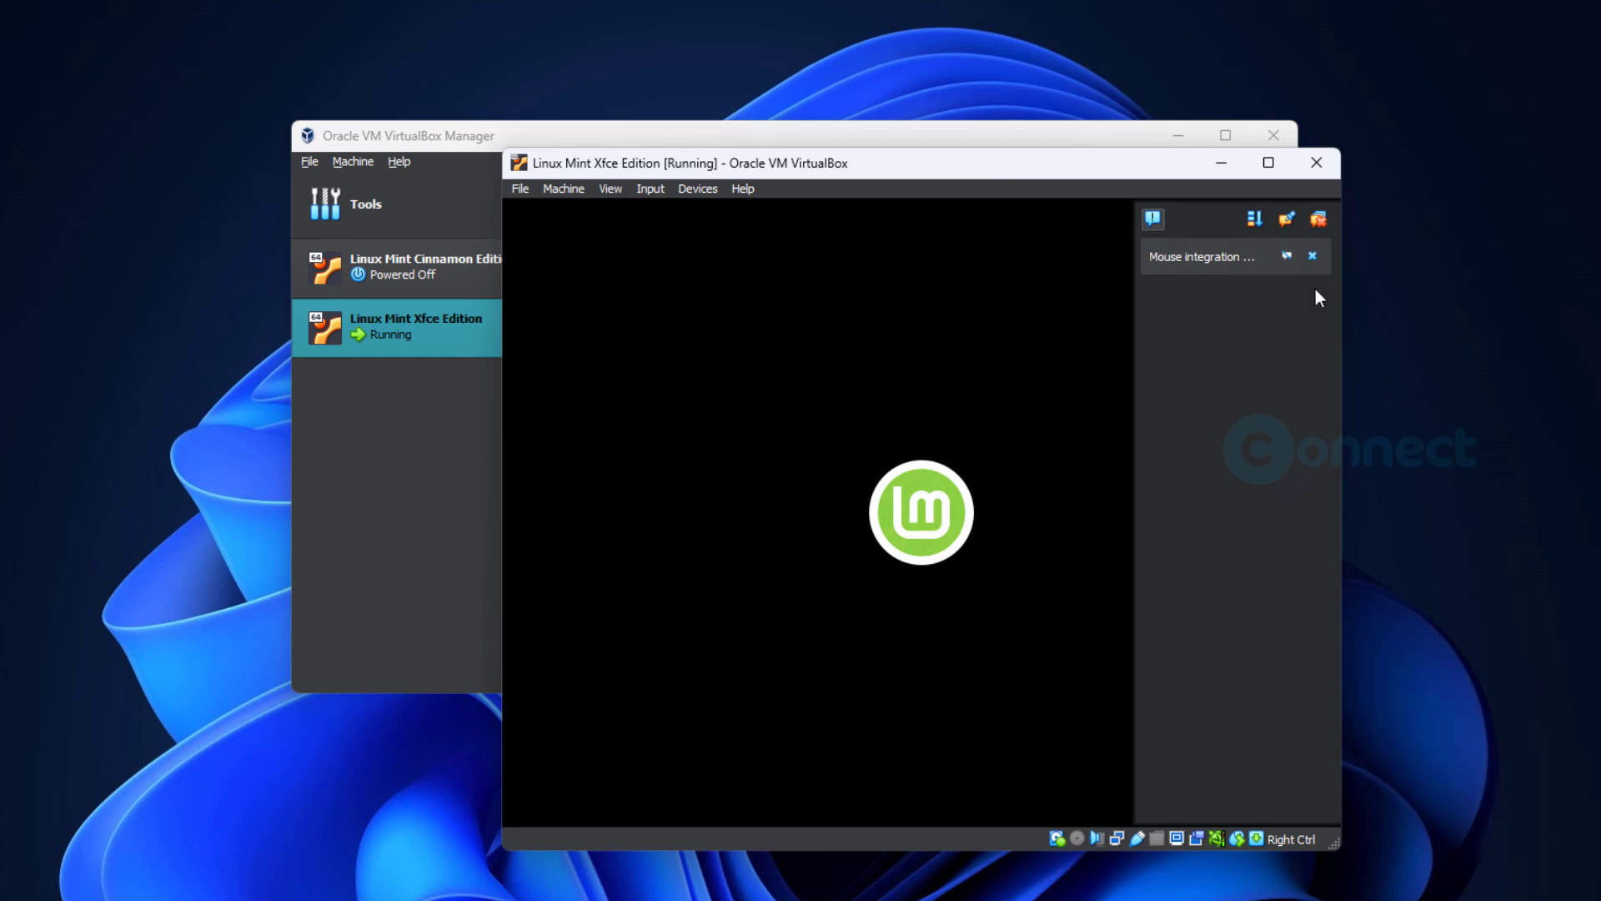
click(1313, 256)
drag(964, 174, 928, 123)
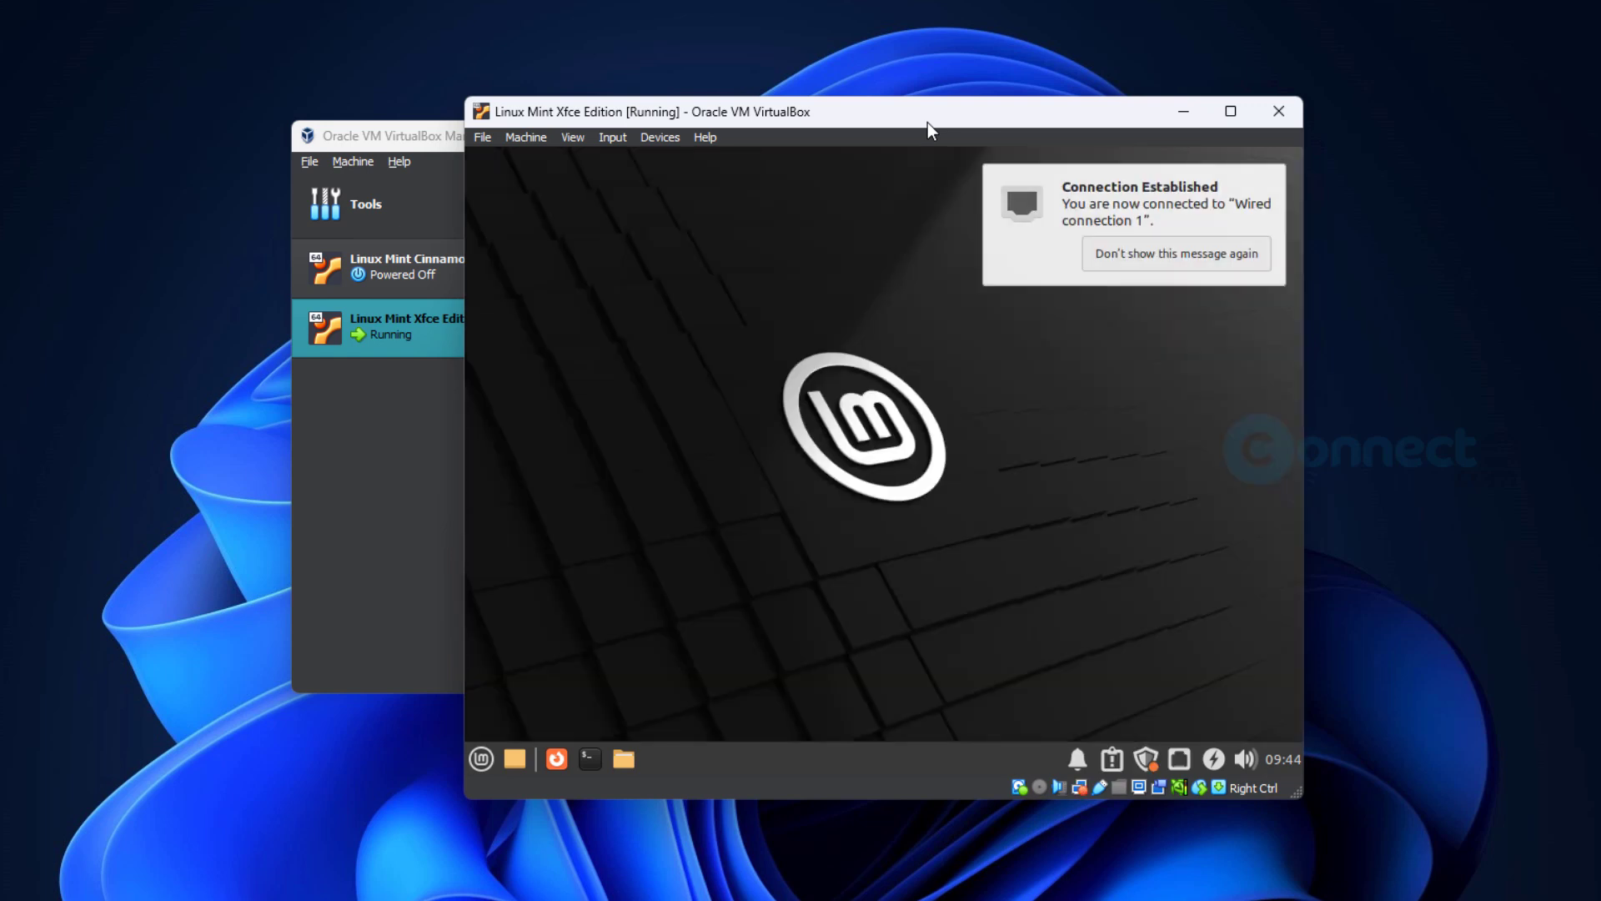
- Check the optical drive options and switch the virtual machine to full-screen mode
click(669, 139)
mouse_move(719, 161)
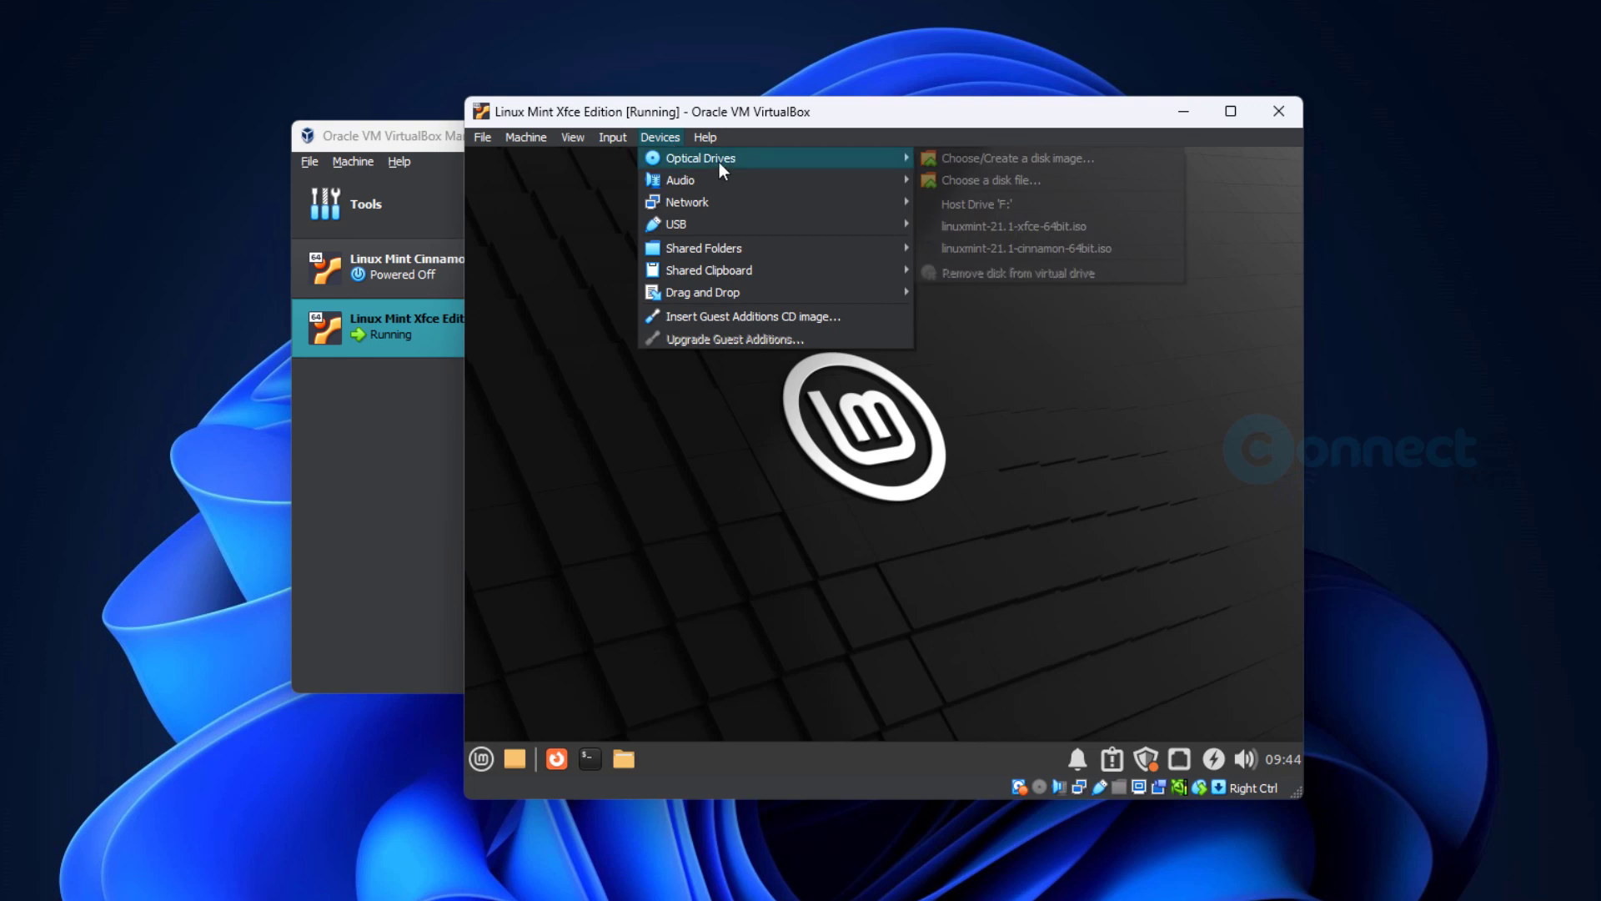
click(751, 111)
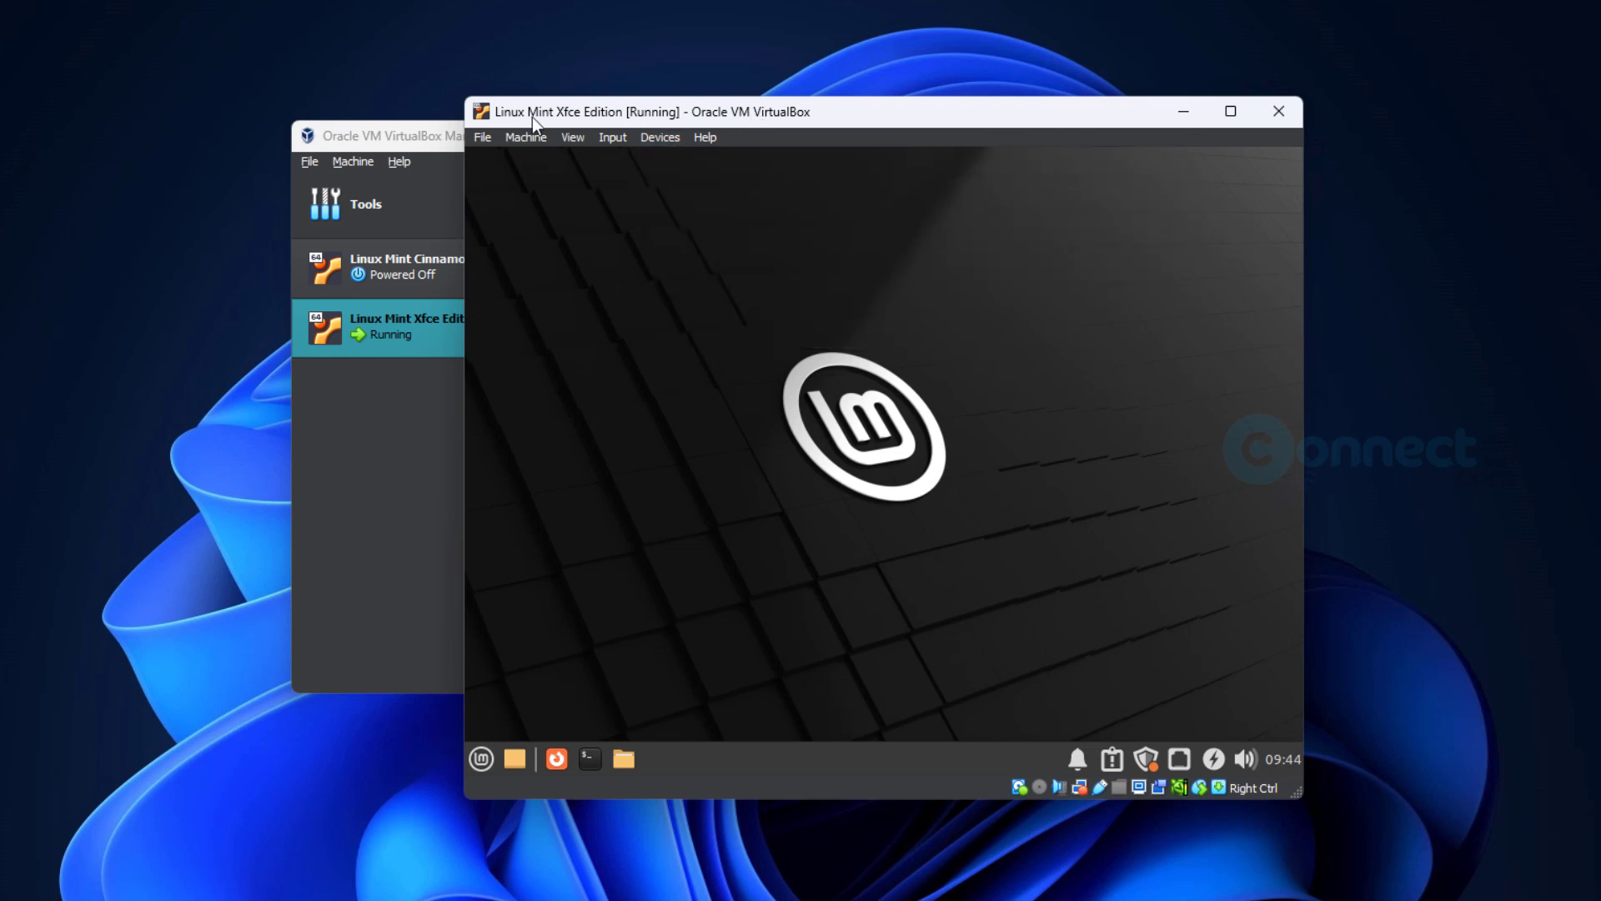
click(571, 133)
click(582, 157)
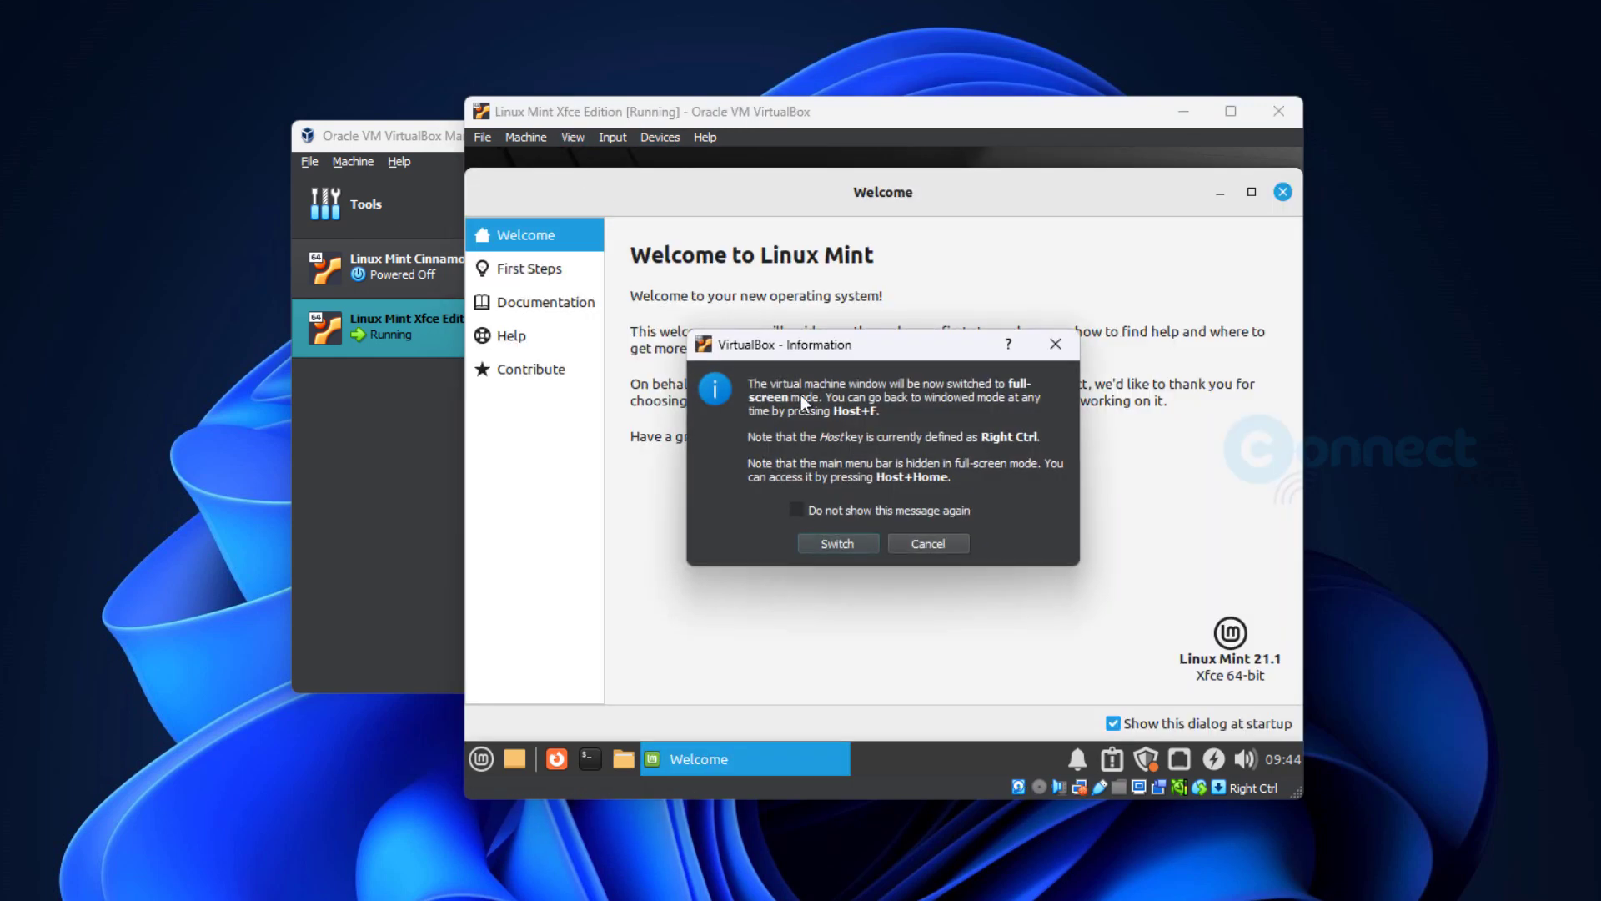
click(838, 543)
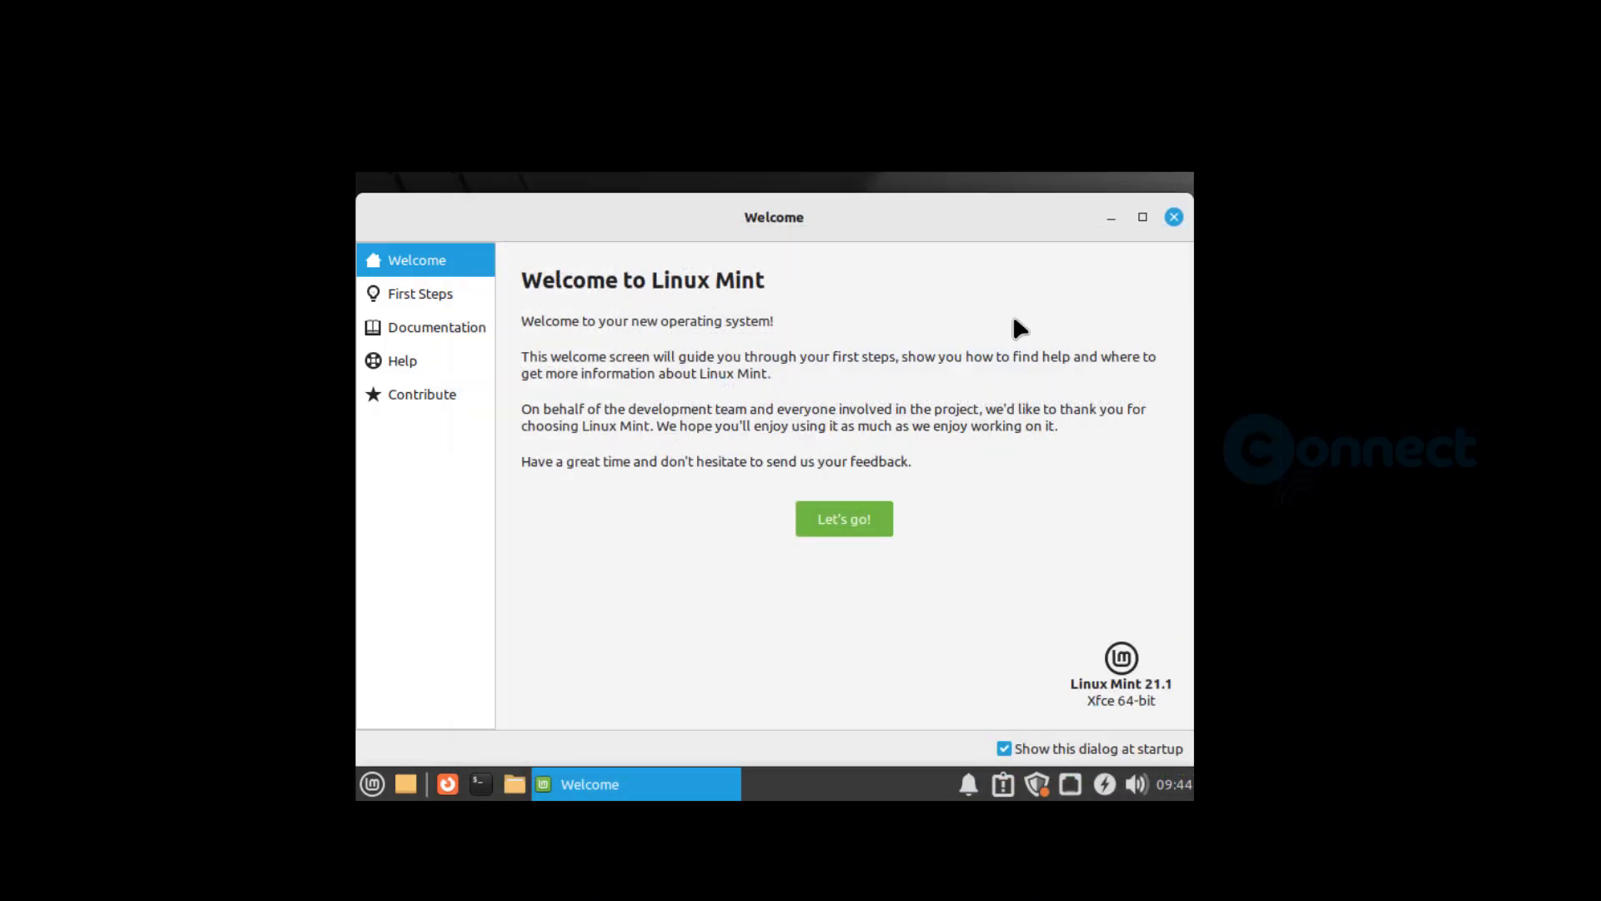
- Review the First Steps page of the Linux Mint Welcome window and close the window
click(855, 521)
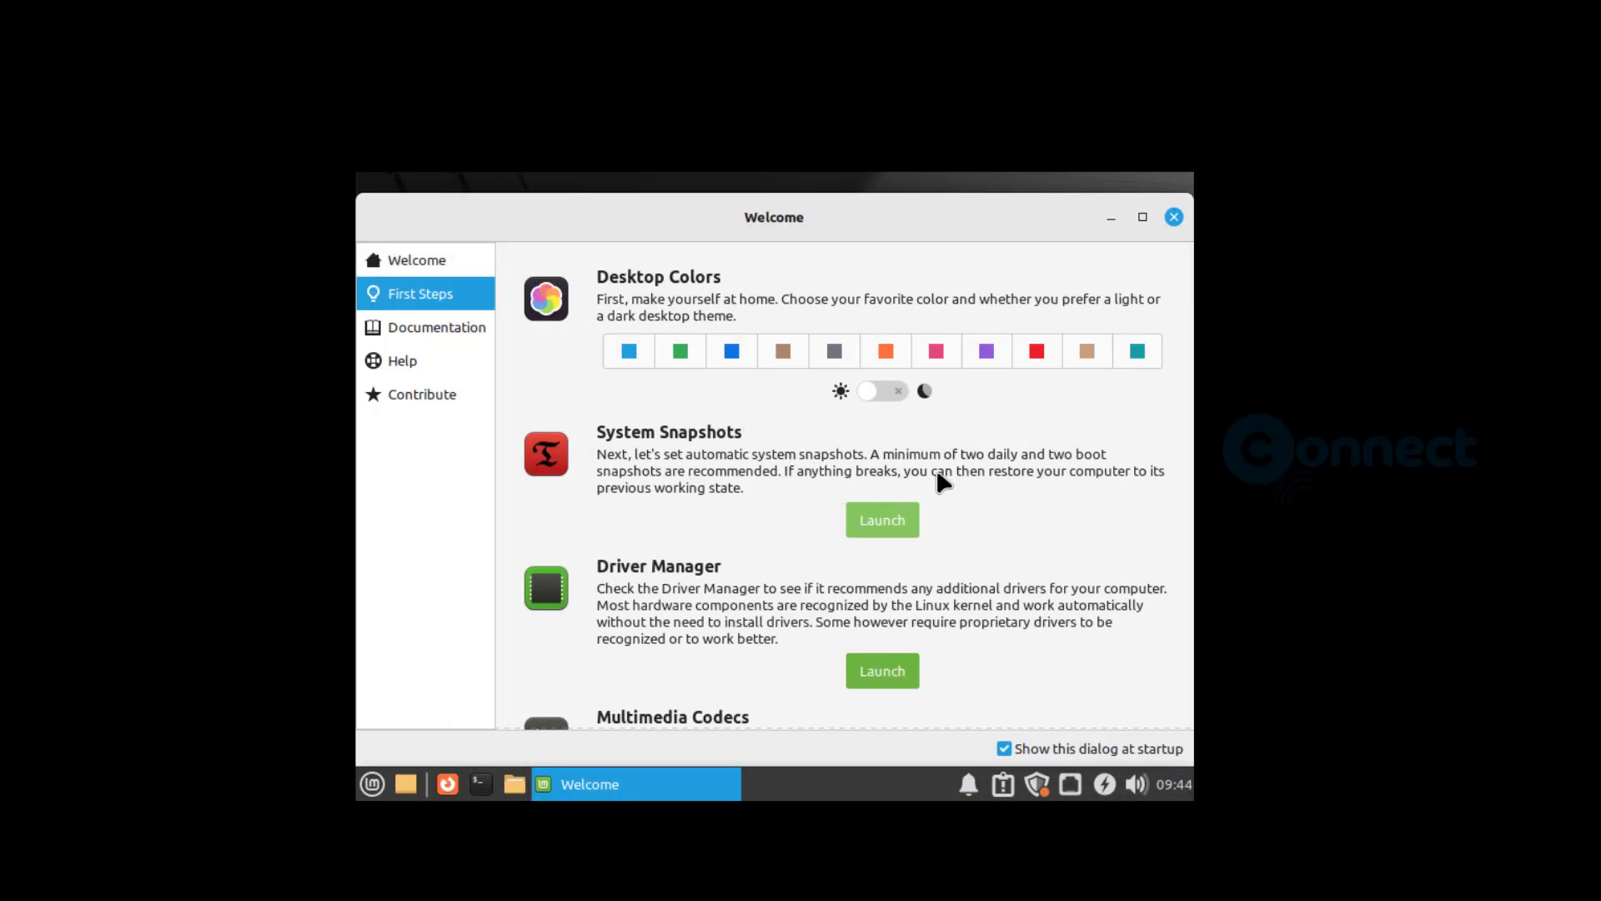
scroll(1102, 540, down, 3)
scroll(1101, 540, down, 5)
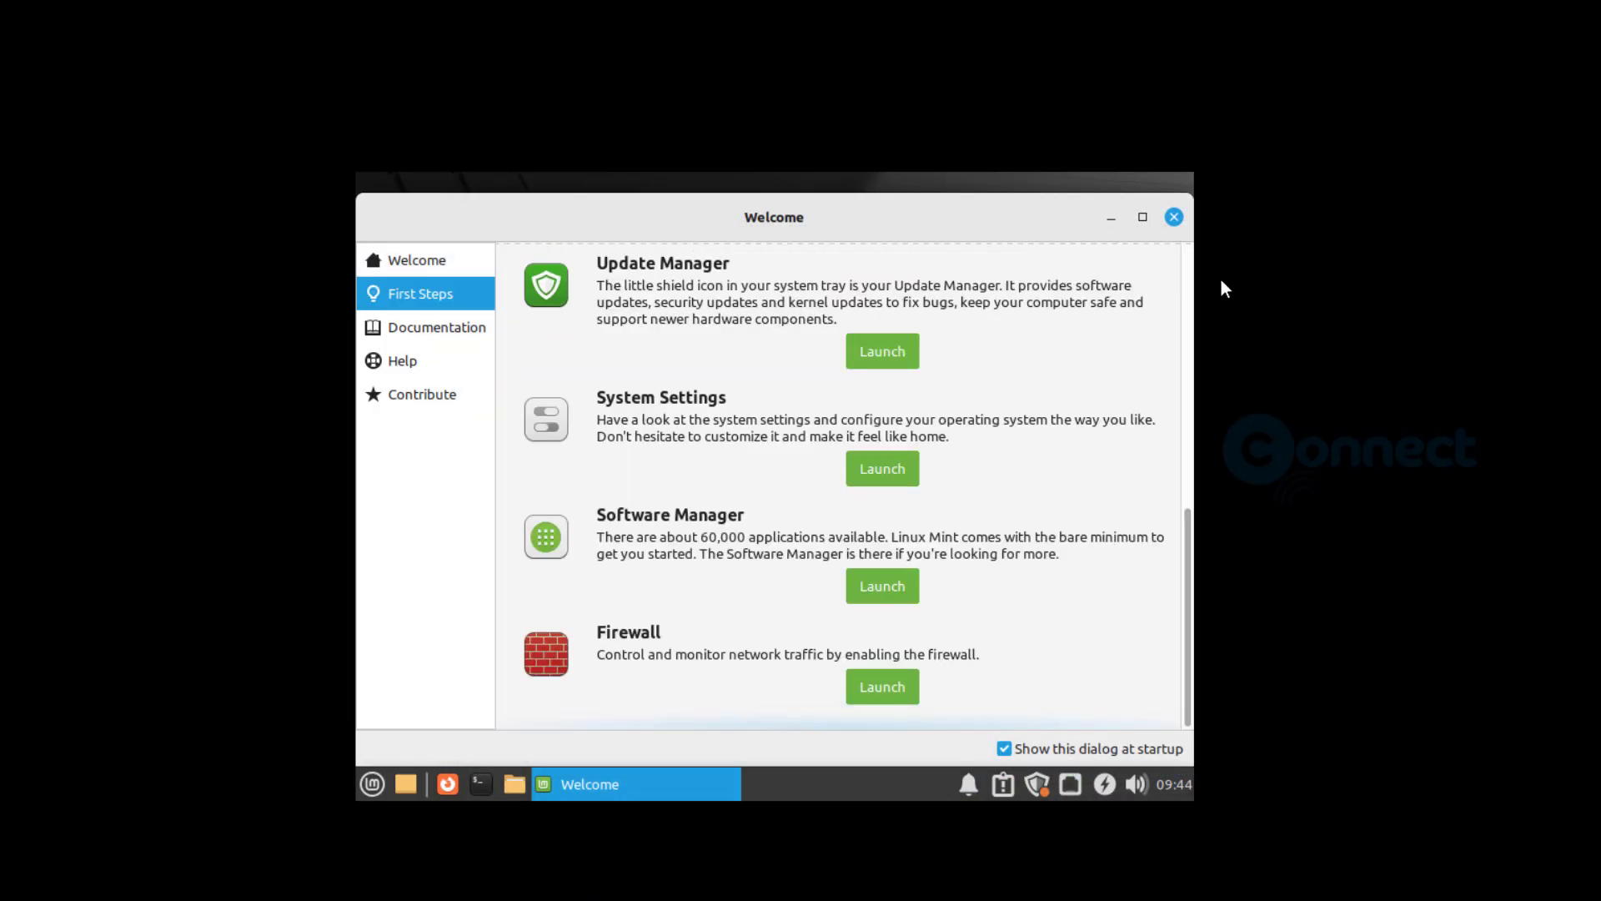
click(1174, 217)
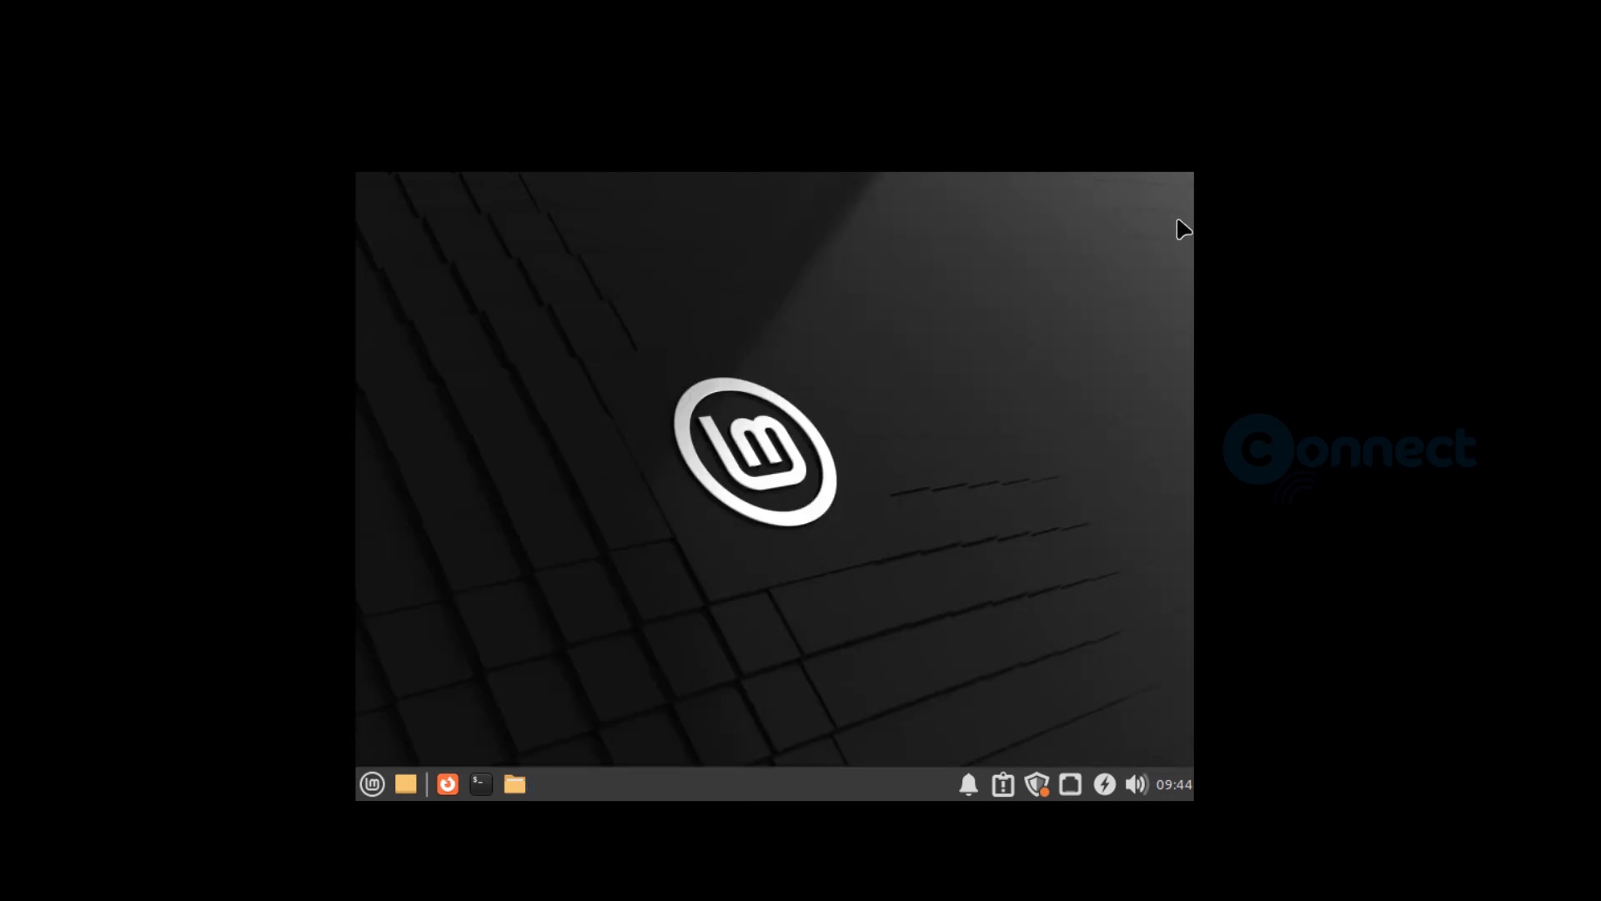
- Open the Linux Mint application menu and browse the programs in the System category
click(374, 784)
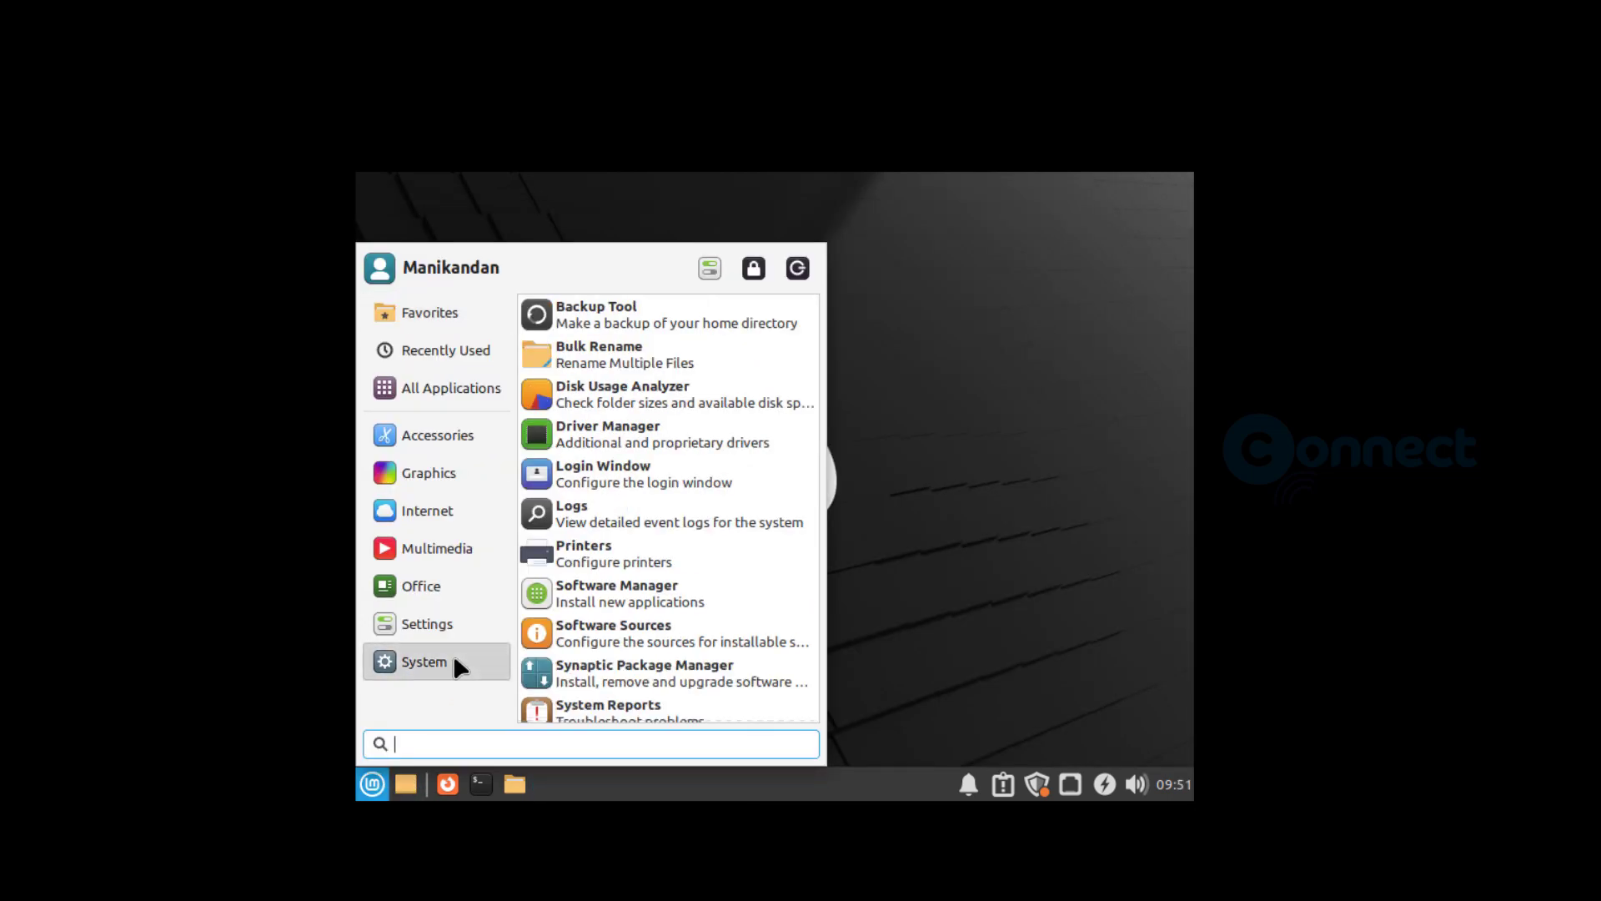
click(454, 662)
scroll(699, 490, down, 5)
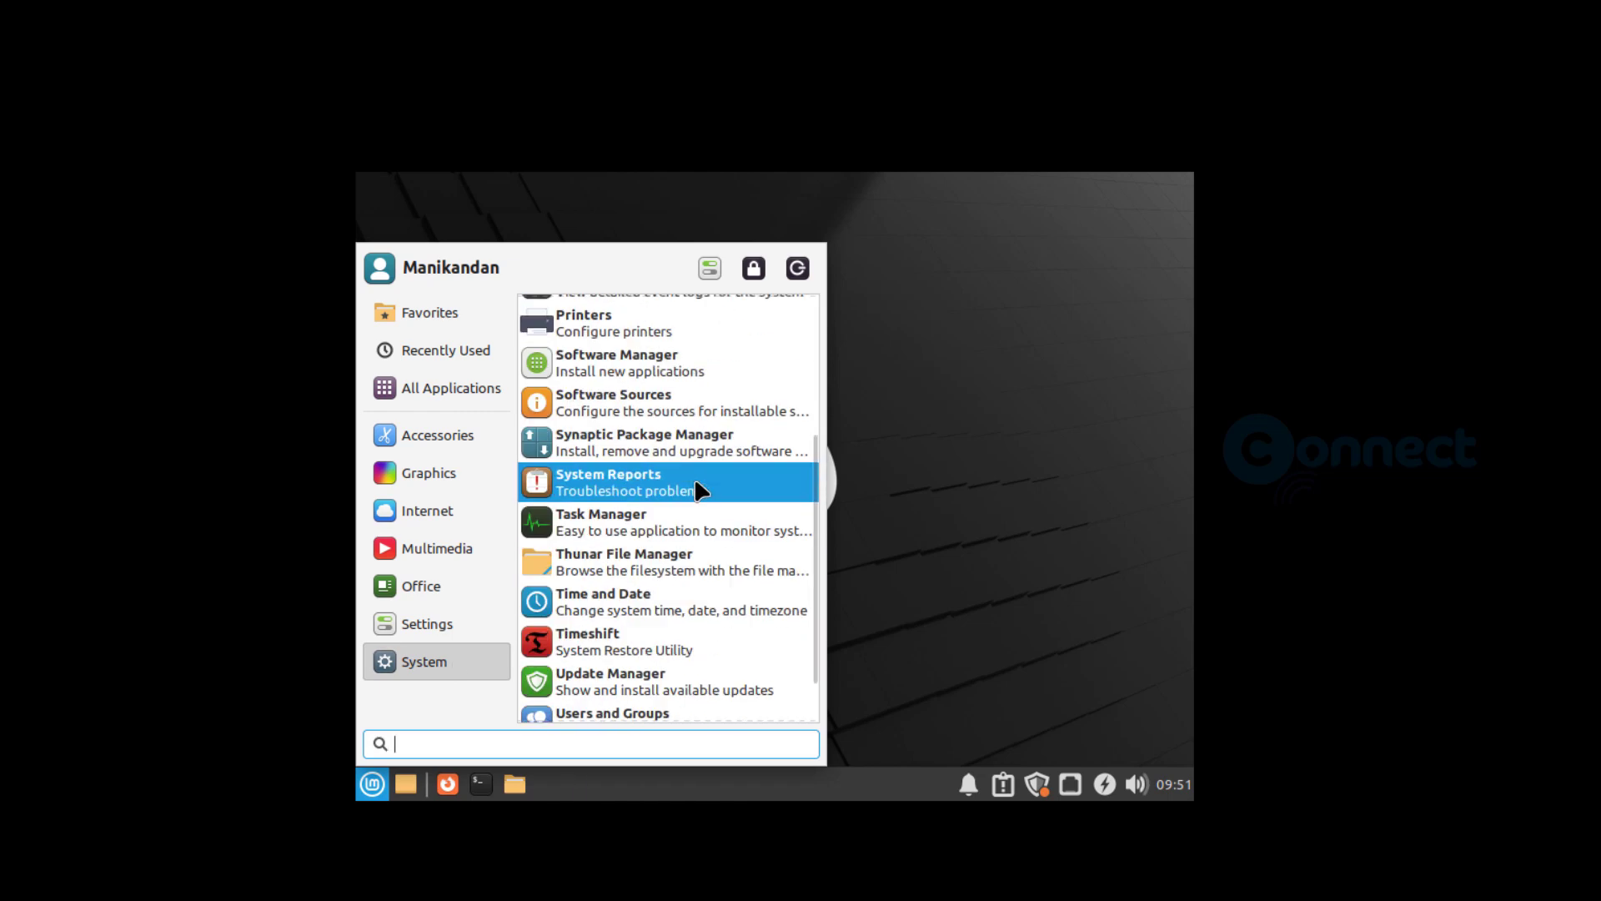
- Review the remaining programs in the System category of the application menu and browse the entries in the Settings category
scroll(699, 490, up, 5)
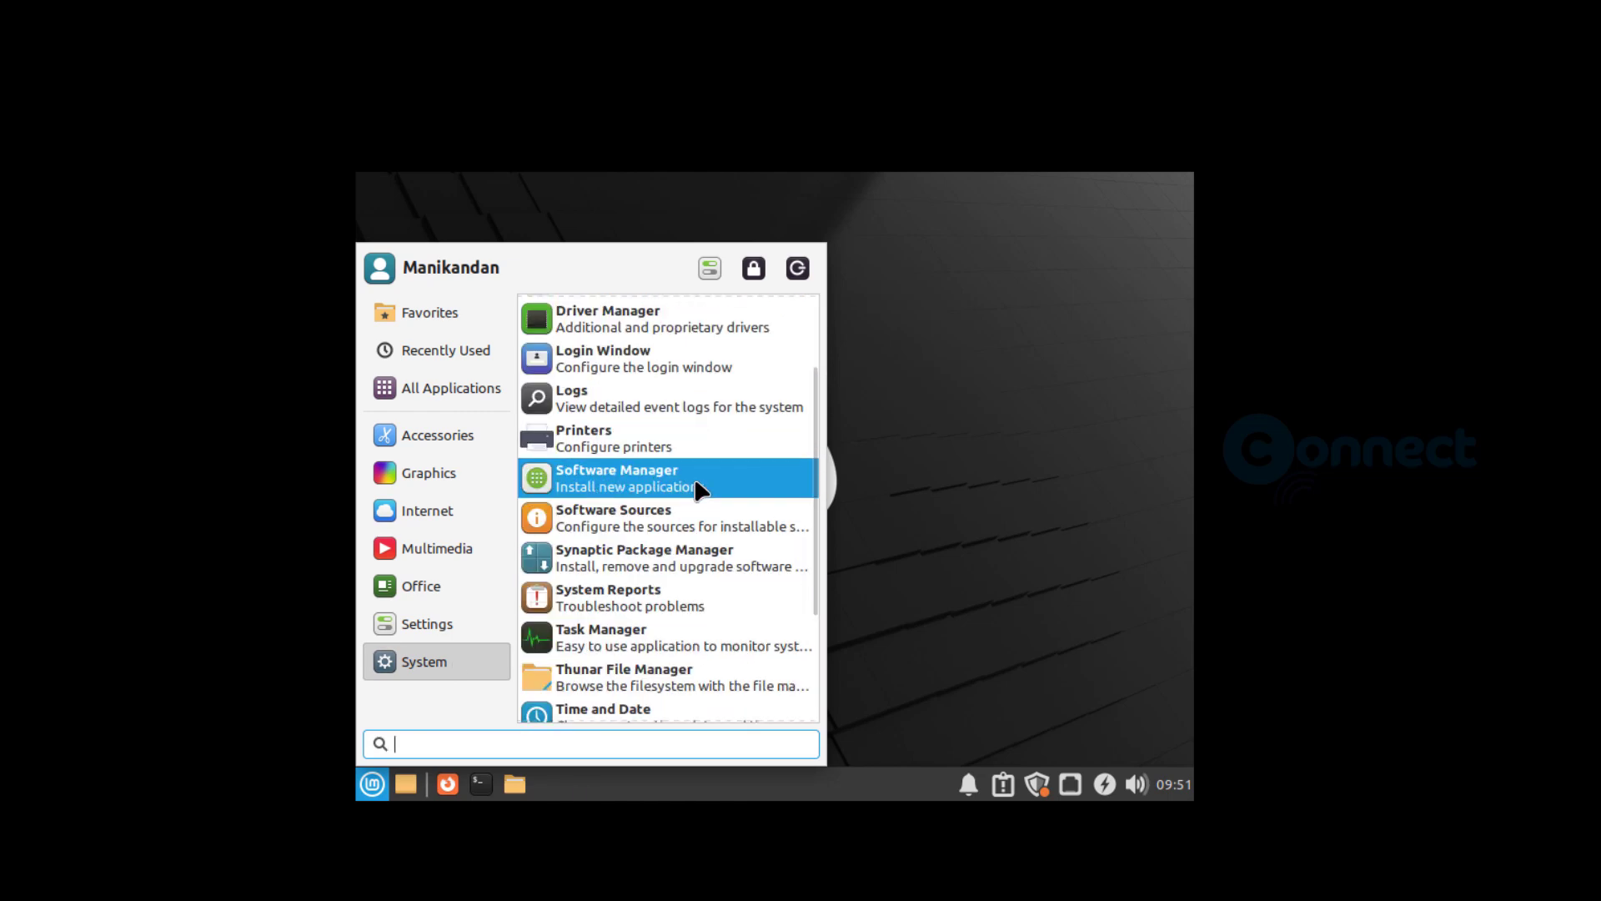
scroll(698, 491, down, 5)
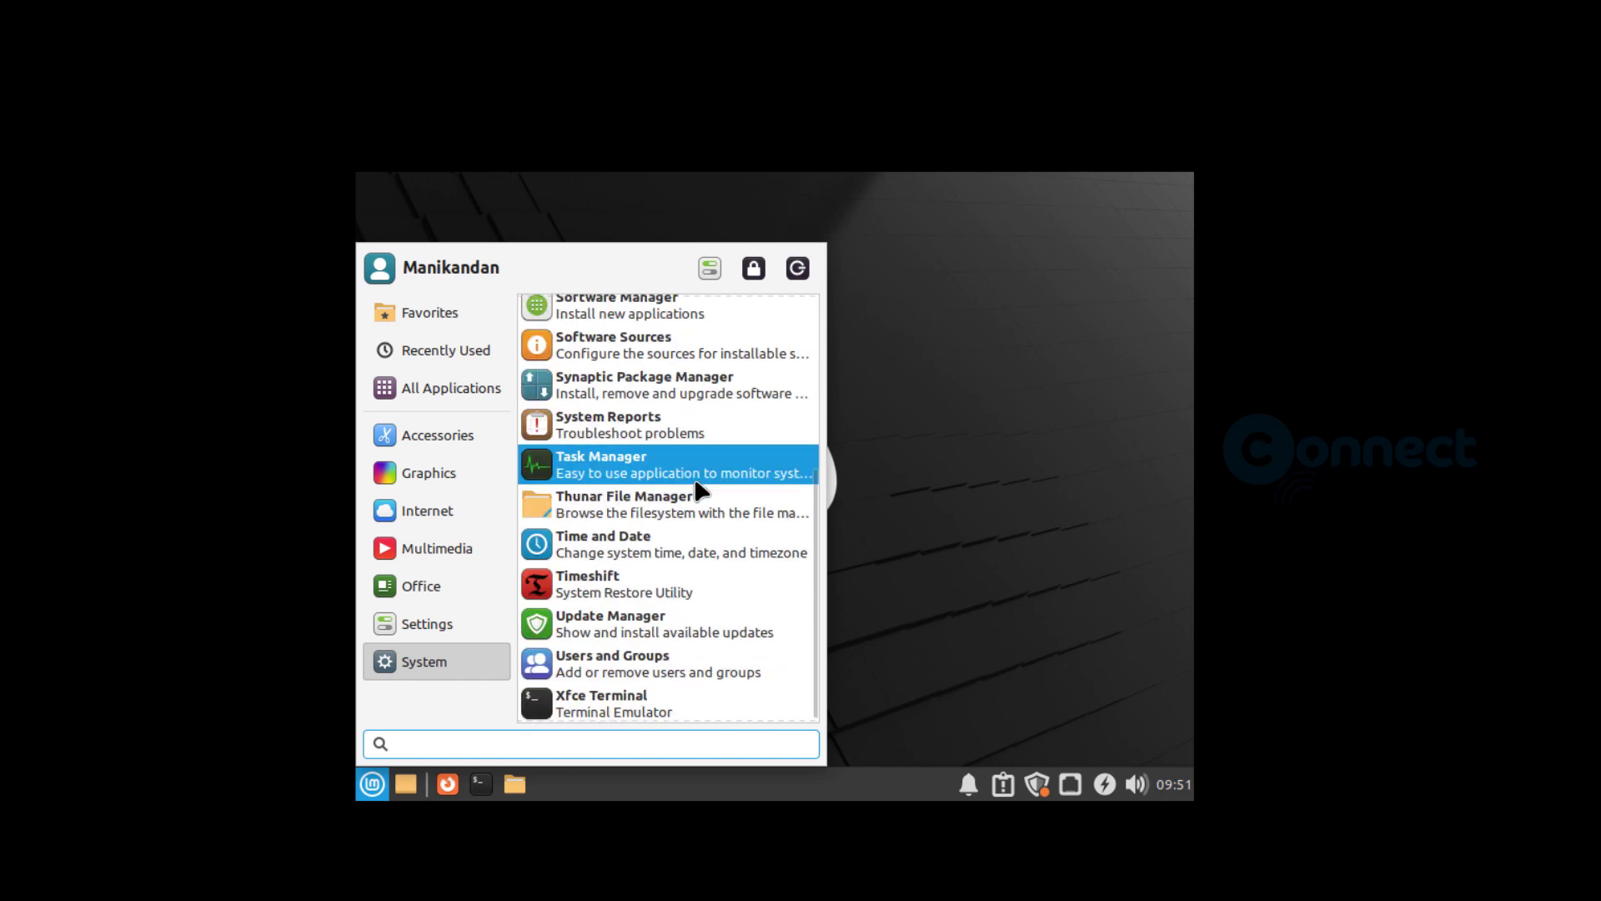
scroll(697, 485, up, 4)
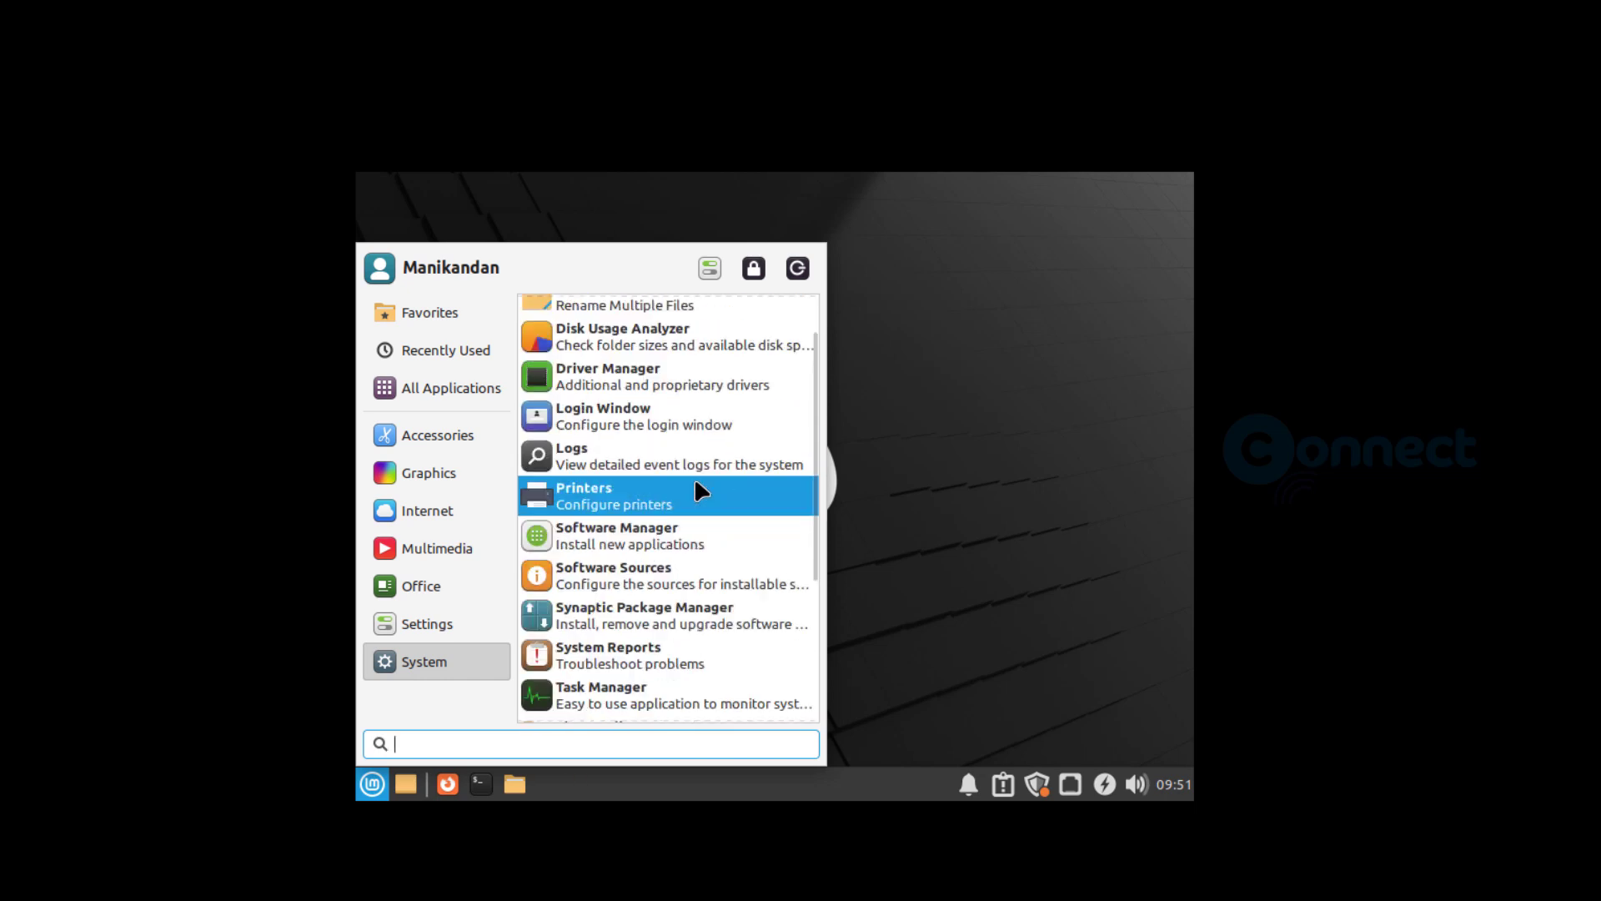
click(472, 629)
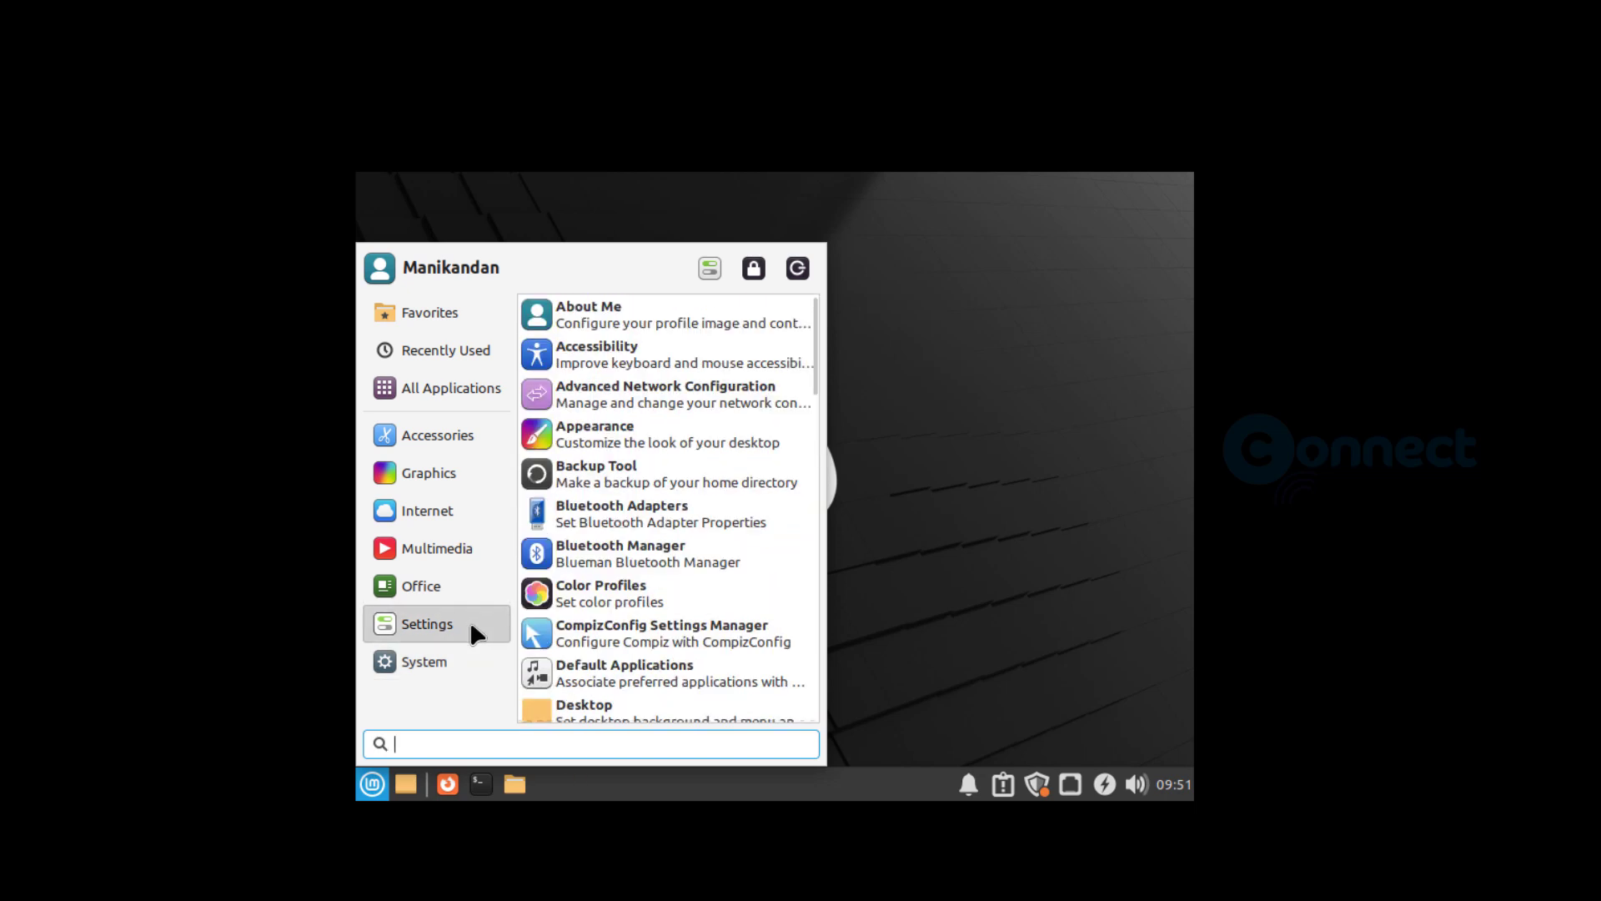
scroll(729, 487, down, 4)
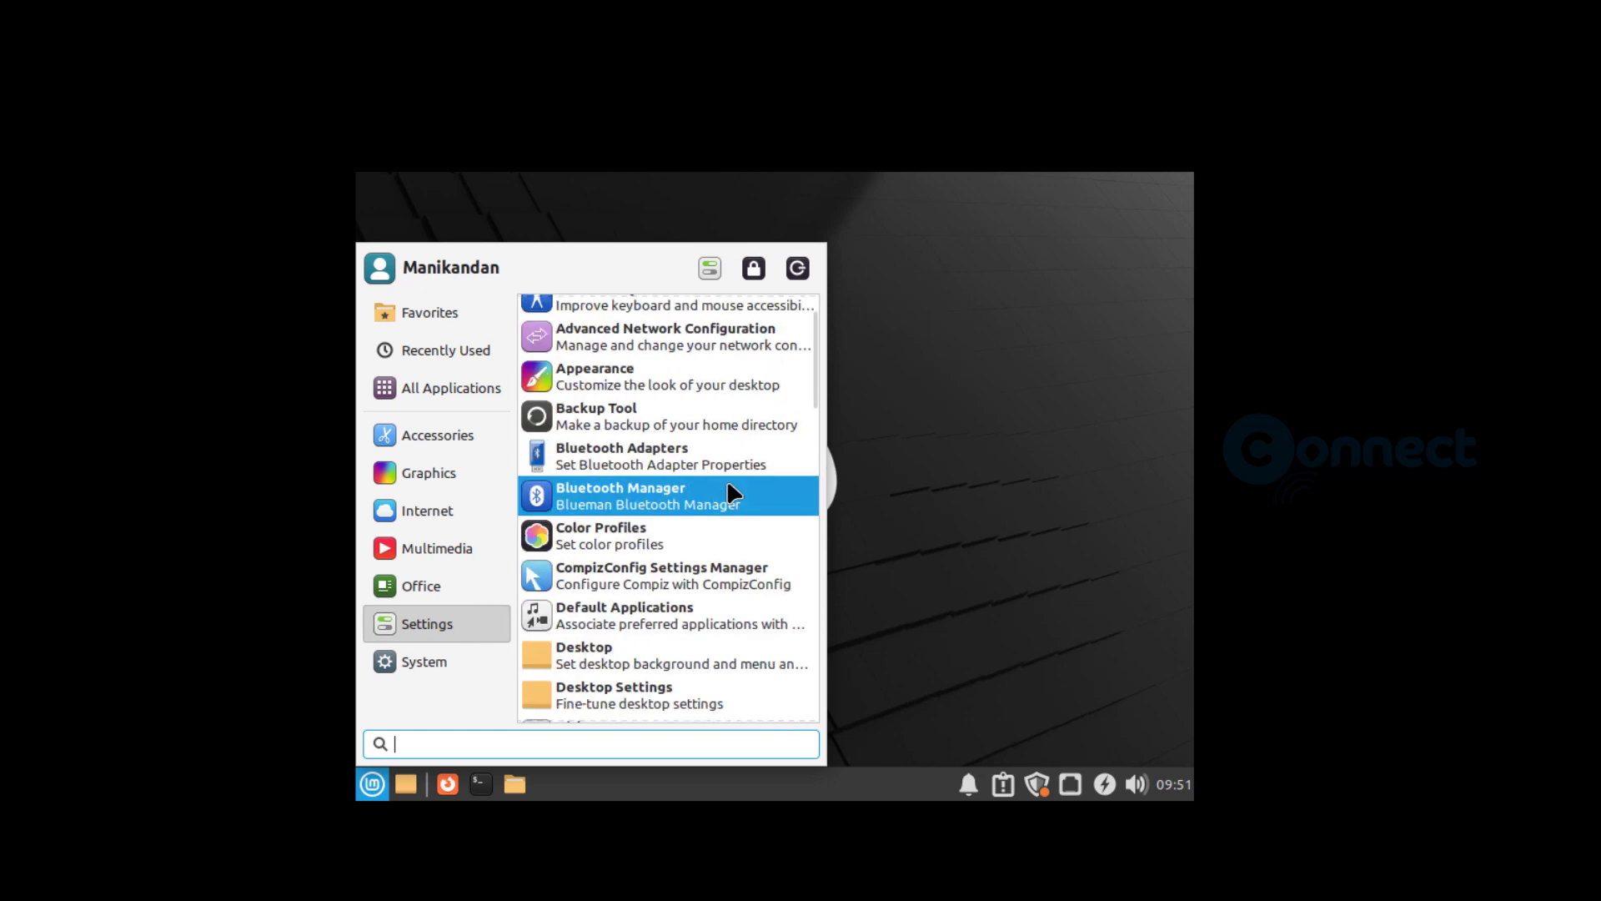
scroll(729, 492, down, 8)
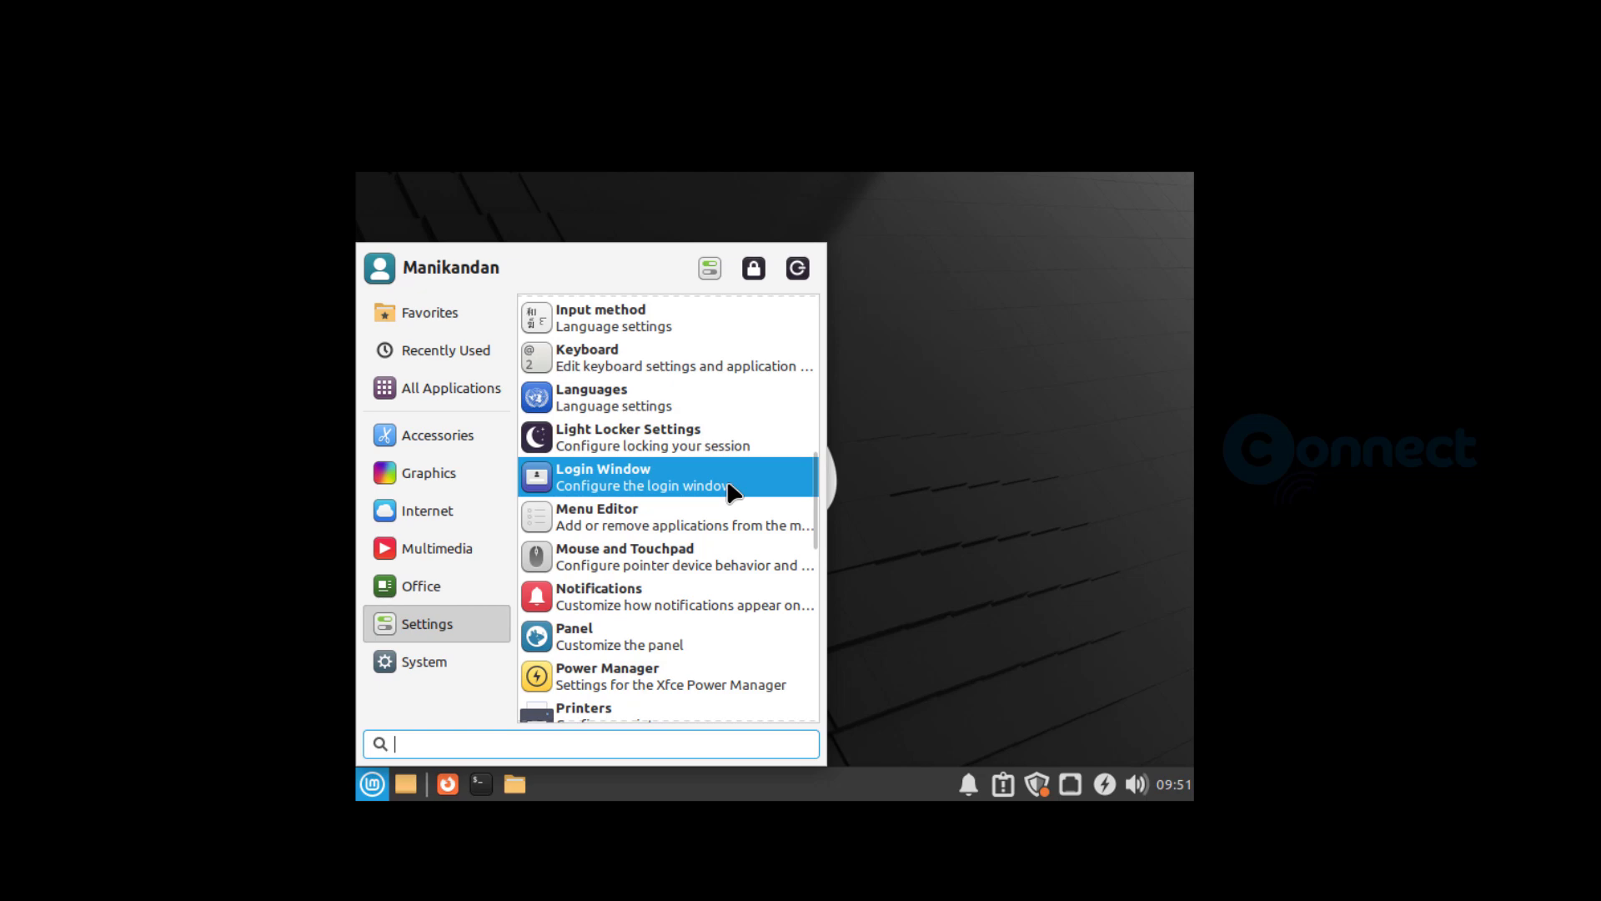
scroll(729, 490, down, 8)
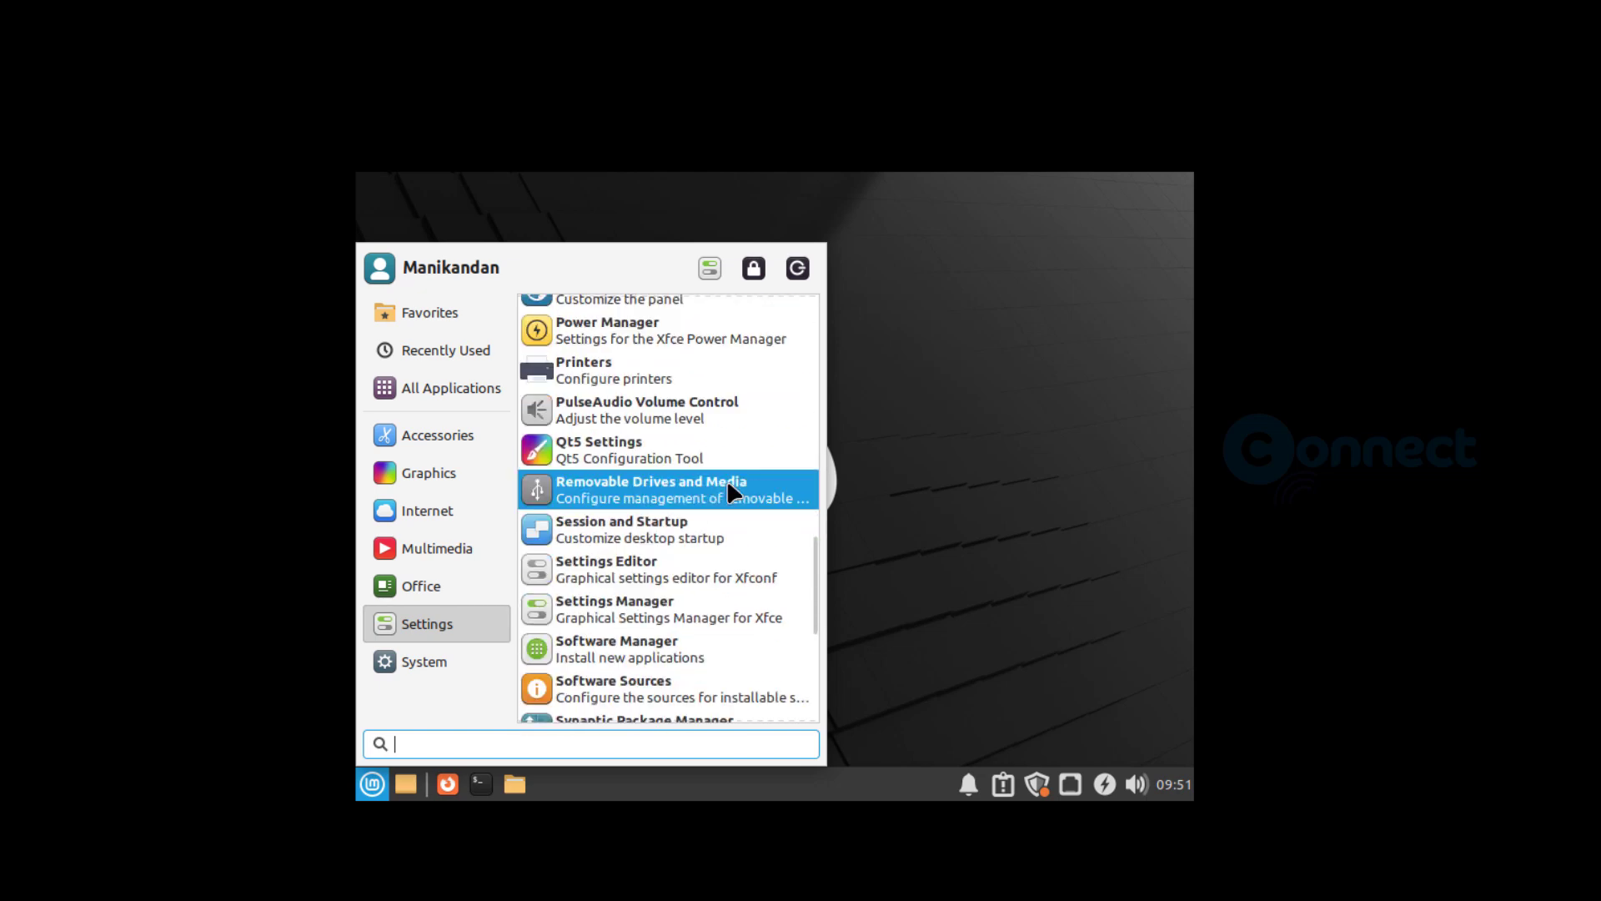
scroll(728, 485, down, 6)
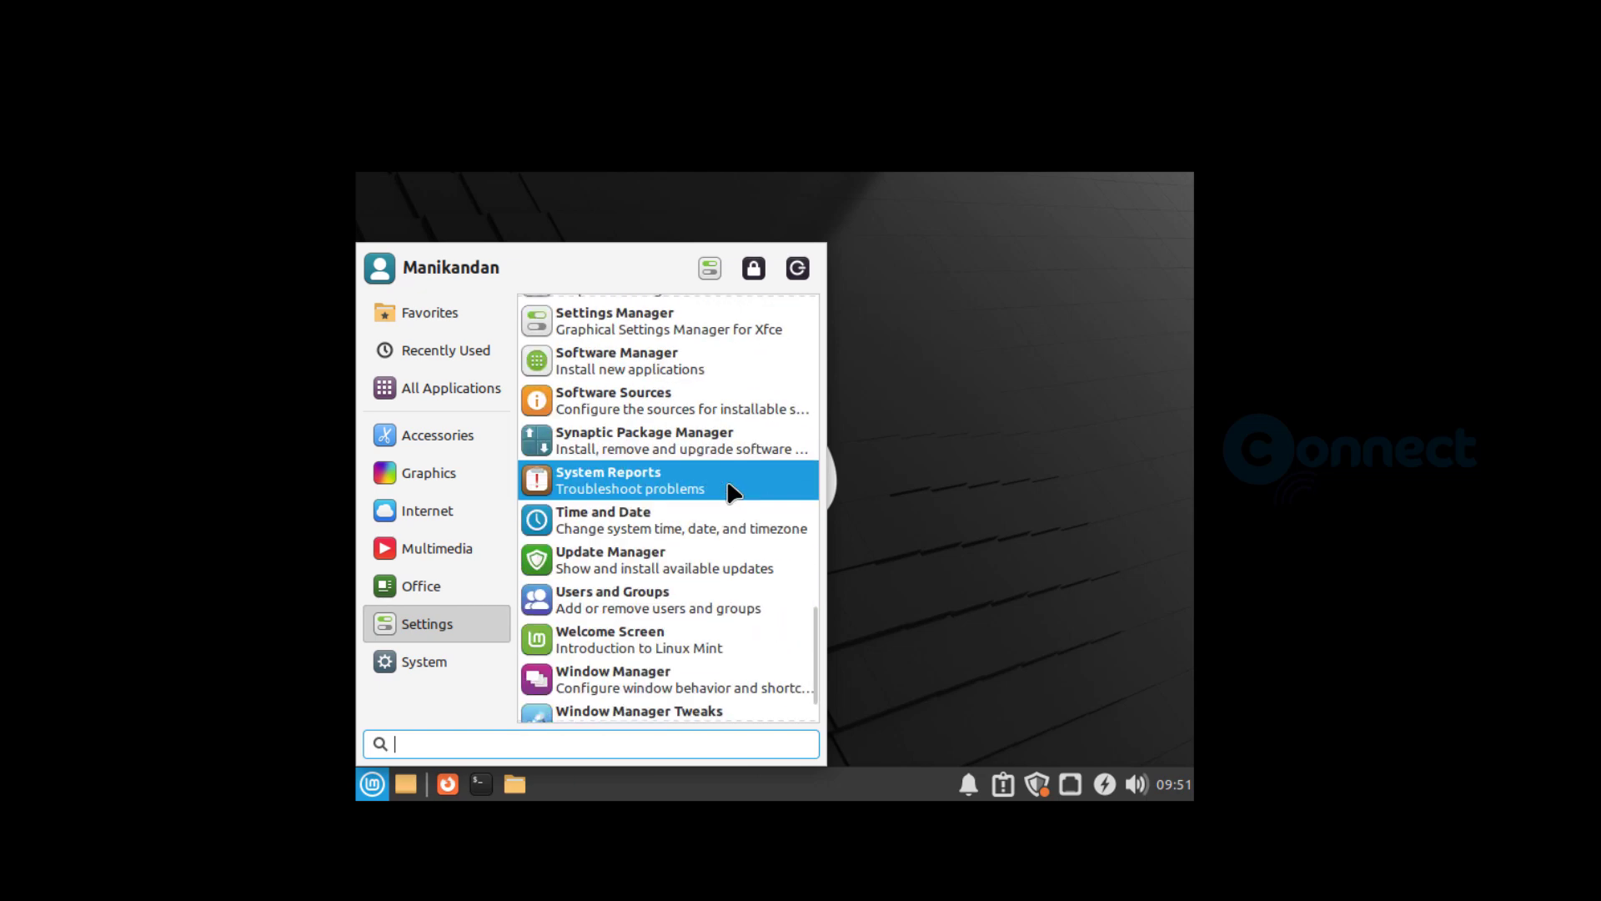
scroll(729, 490, down, 2)
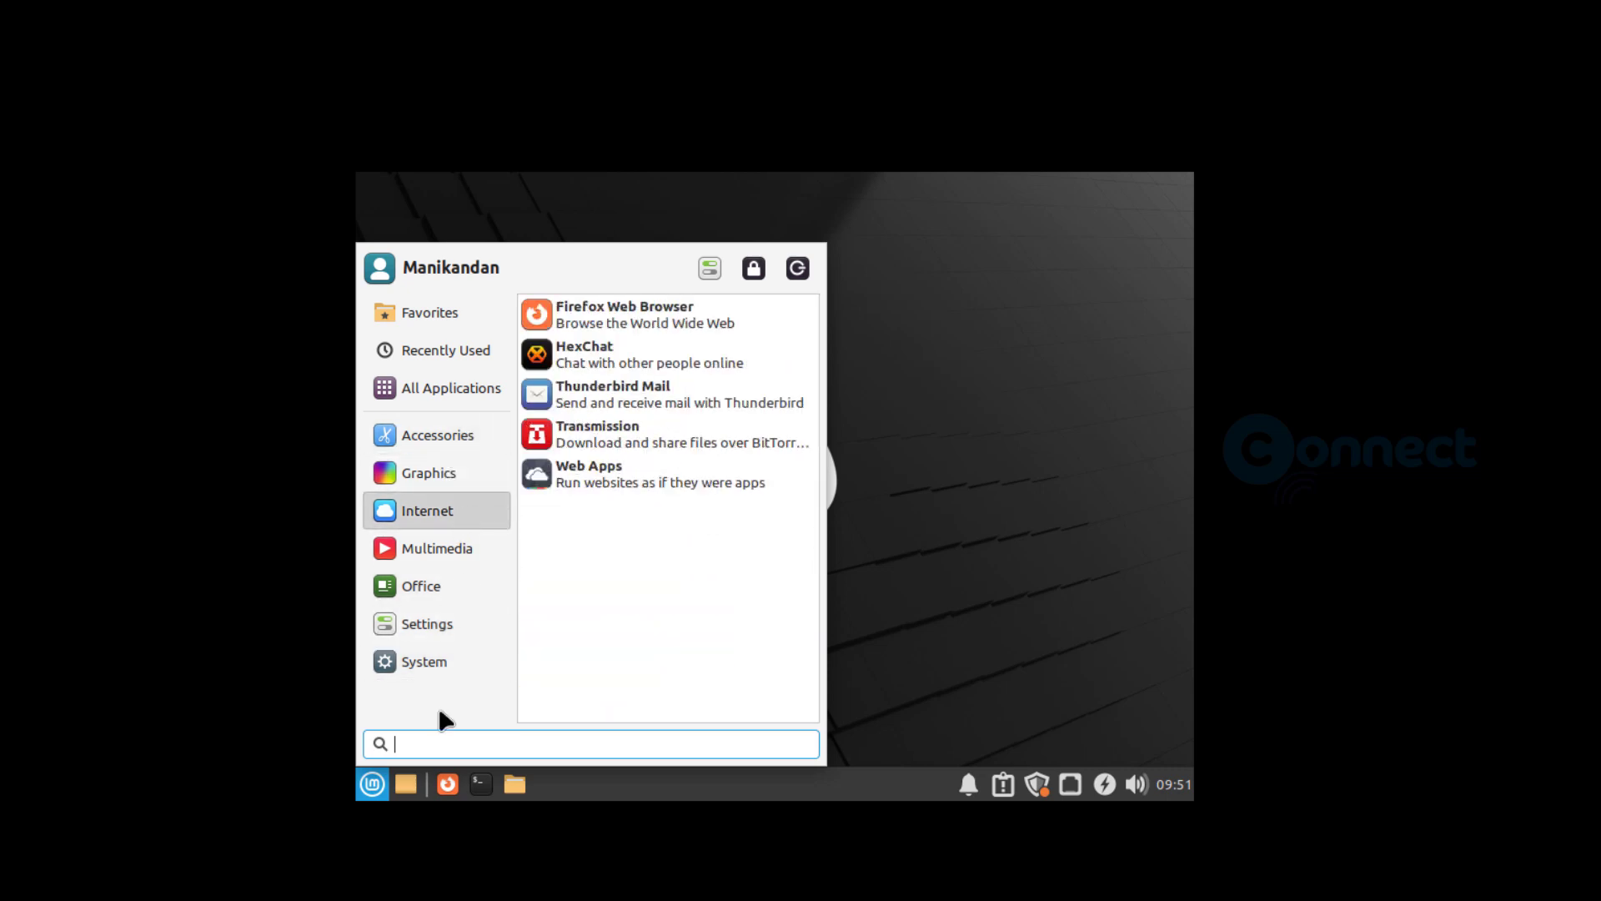
- Reopen the application menu, search it for "disp" and open the Display settings
click(372, 782)
click(368, 787)
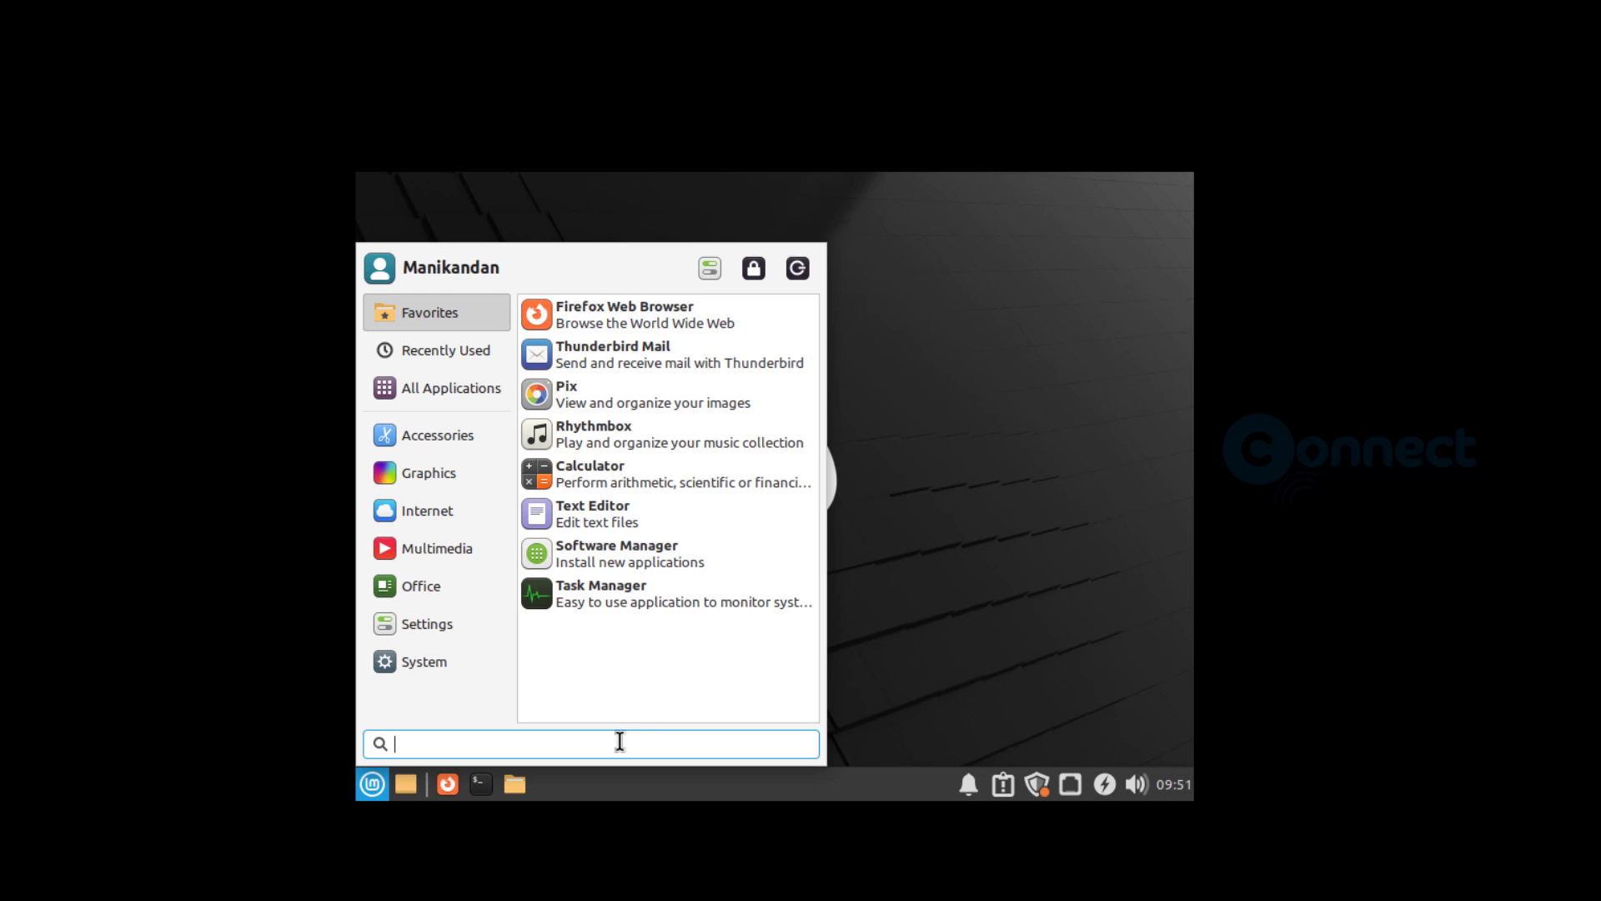
text(d)
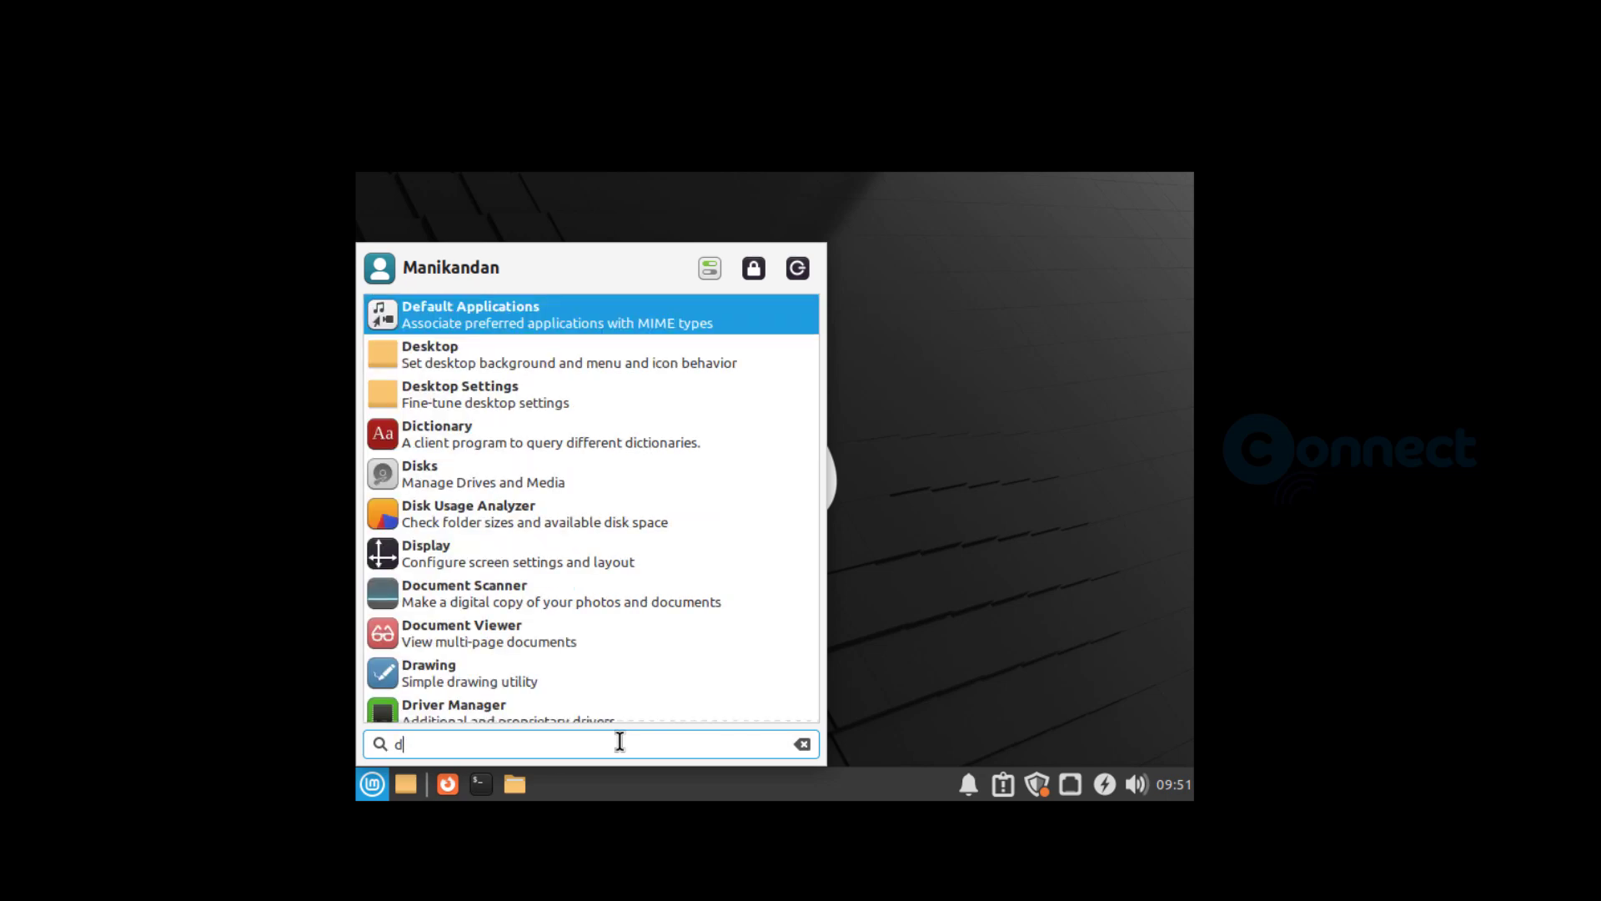
text(i)
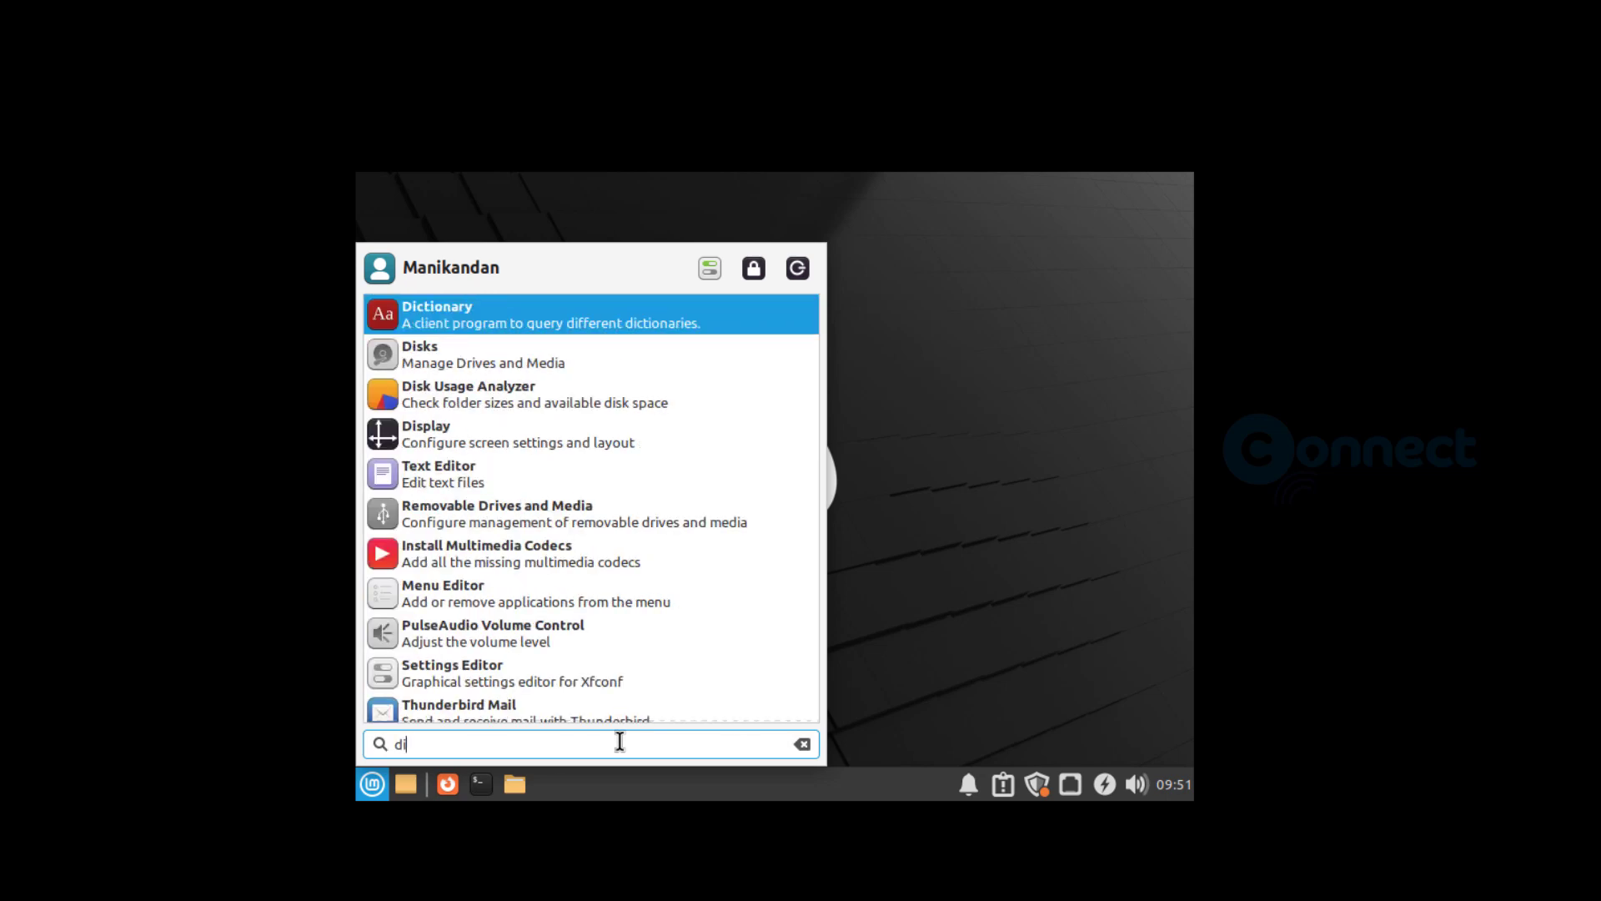
text(s)
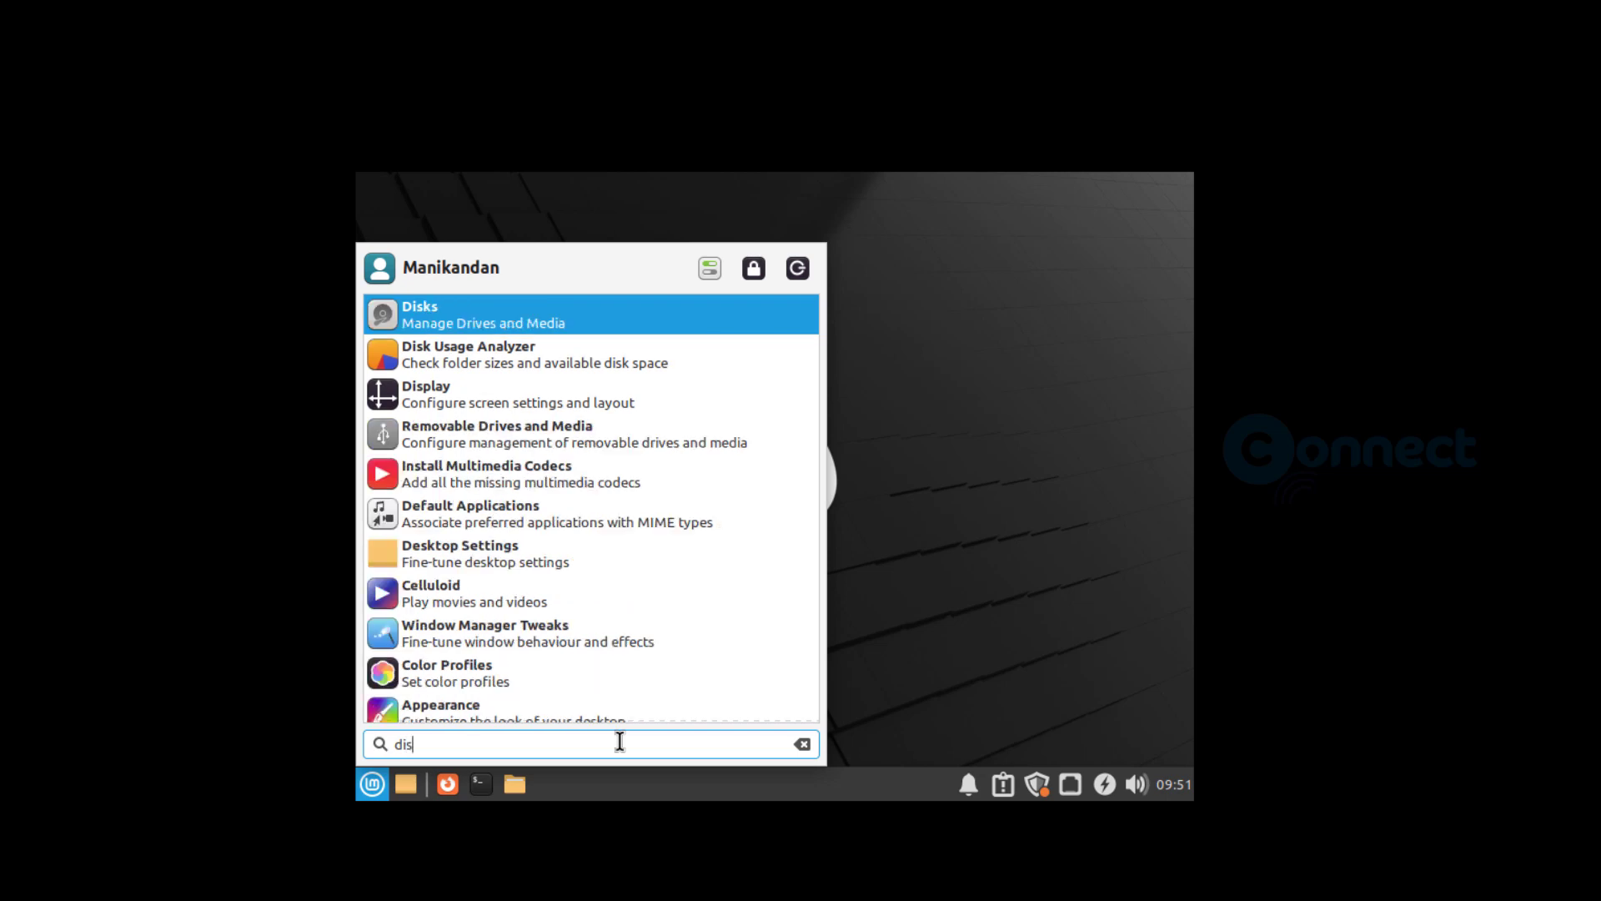
text(p)
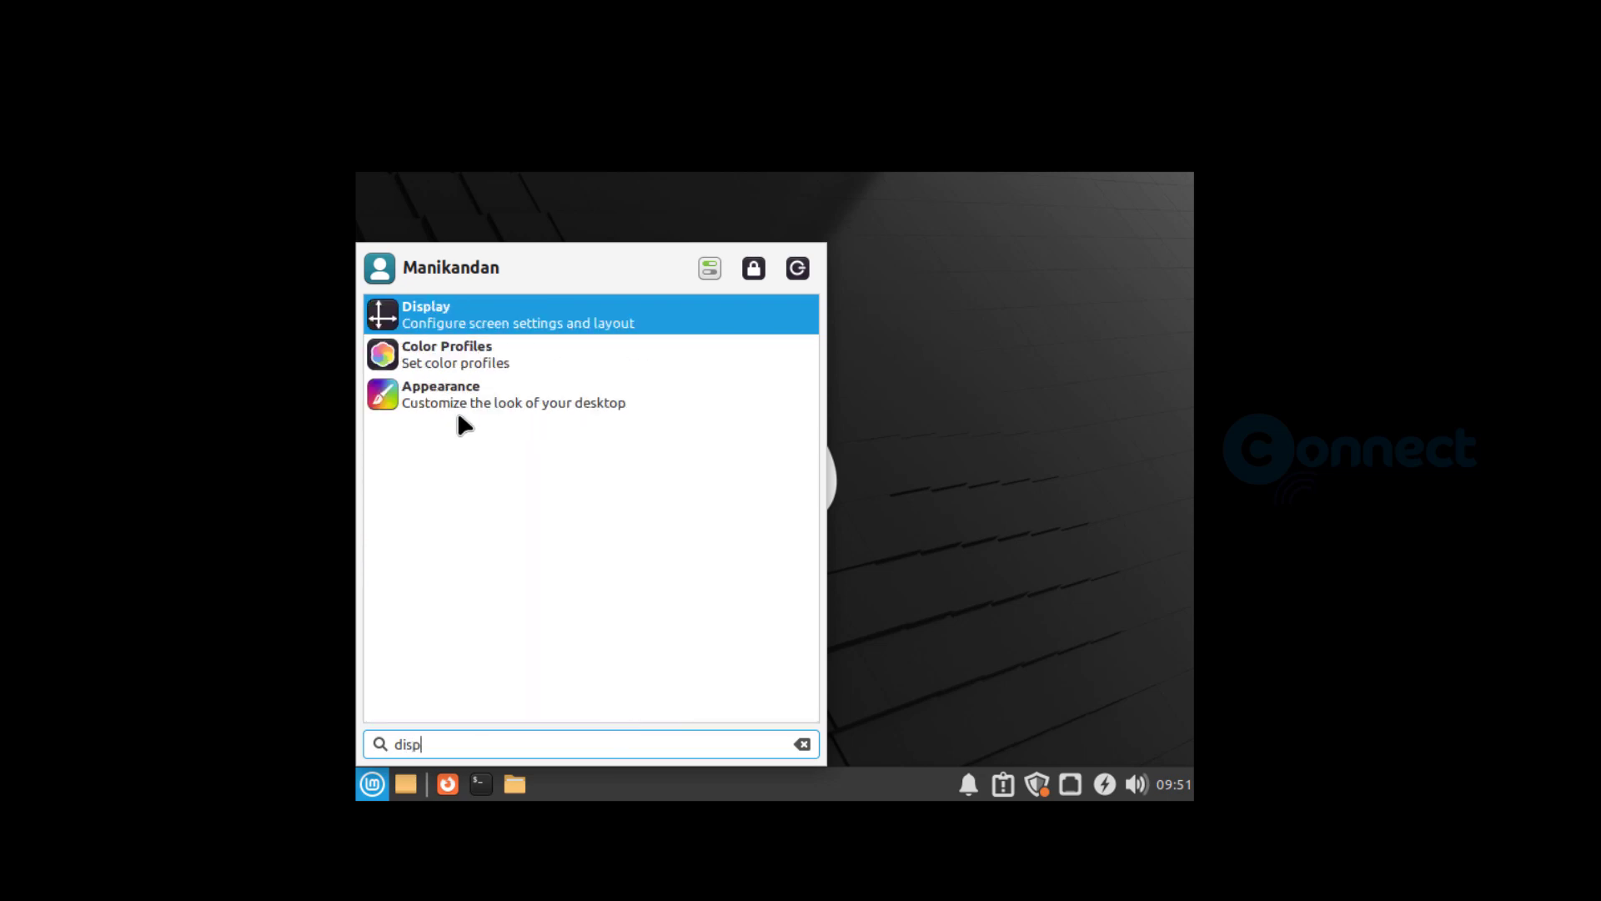
click(463, 321)
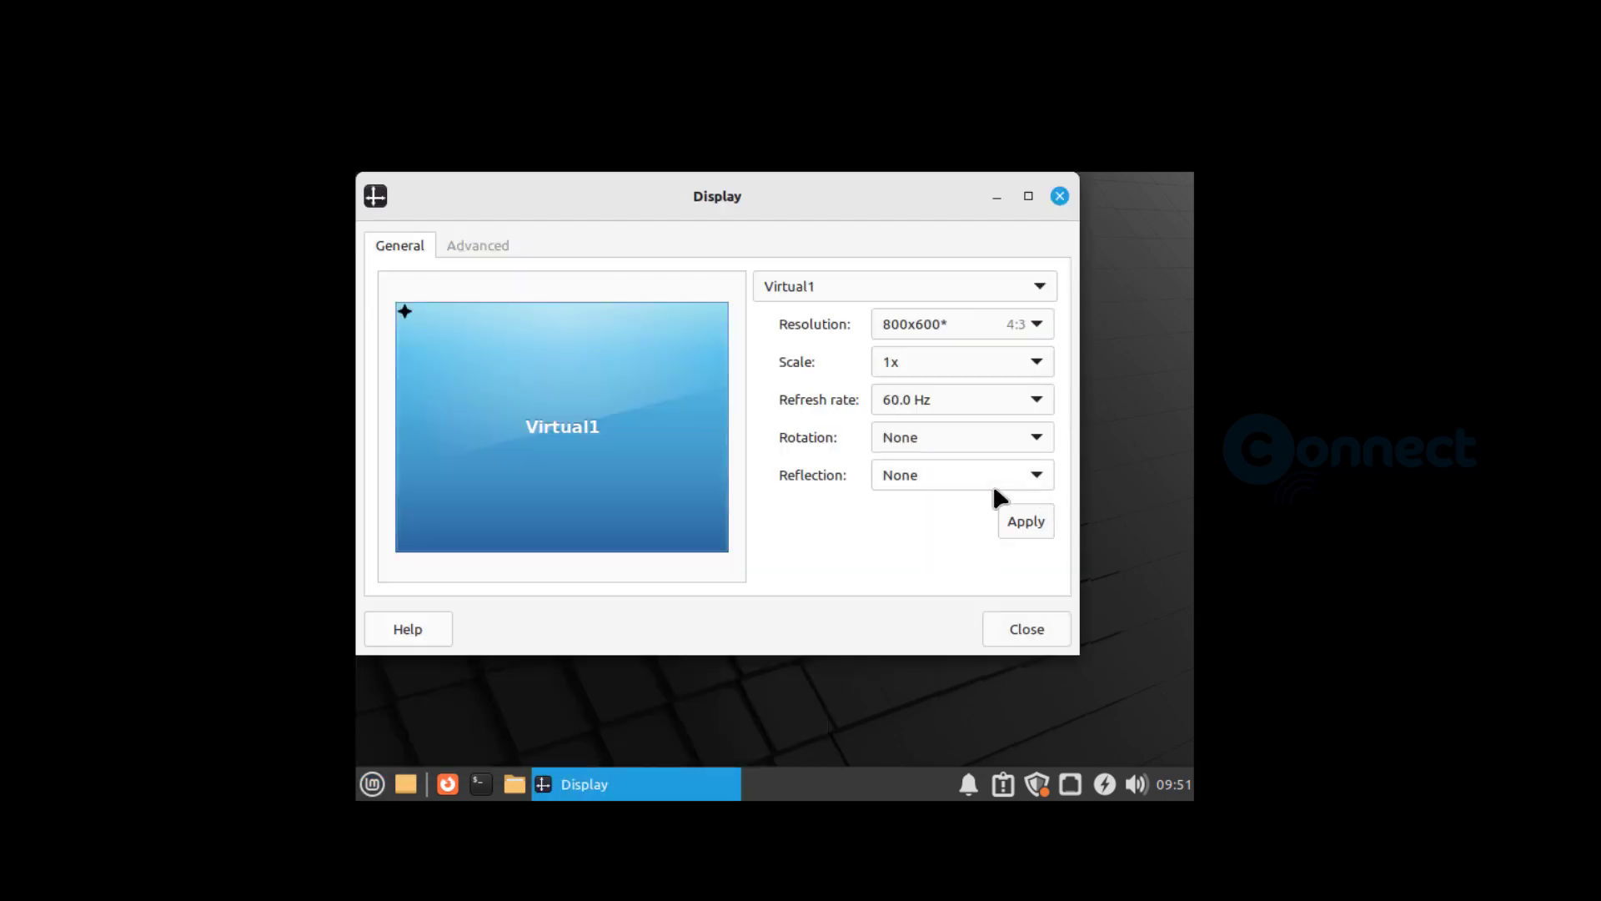
- Set the Virtual1 display resolution to 1920x1080, keep the new configuration and close the Display settings
click(1045, 332)
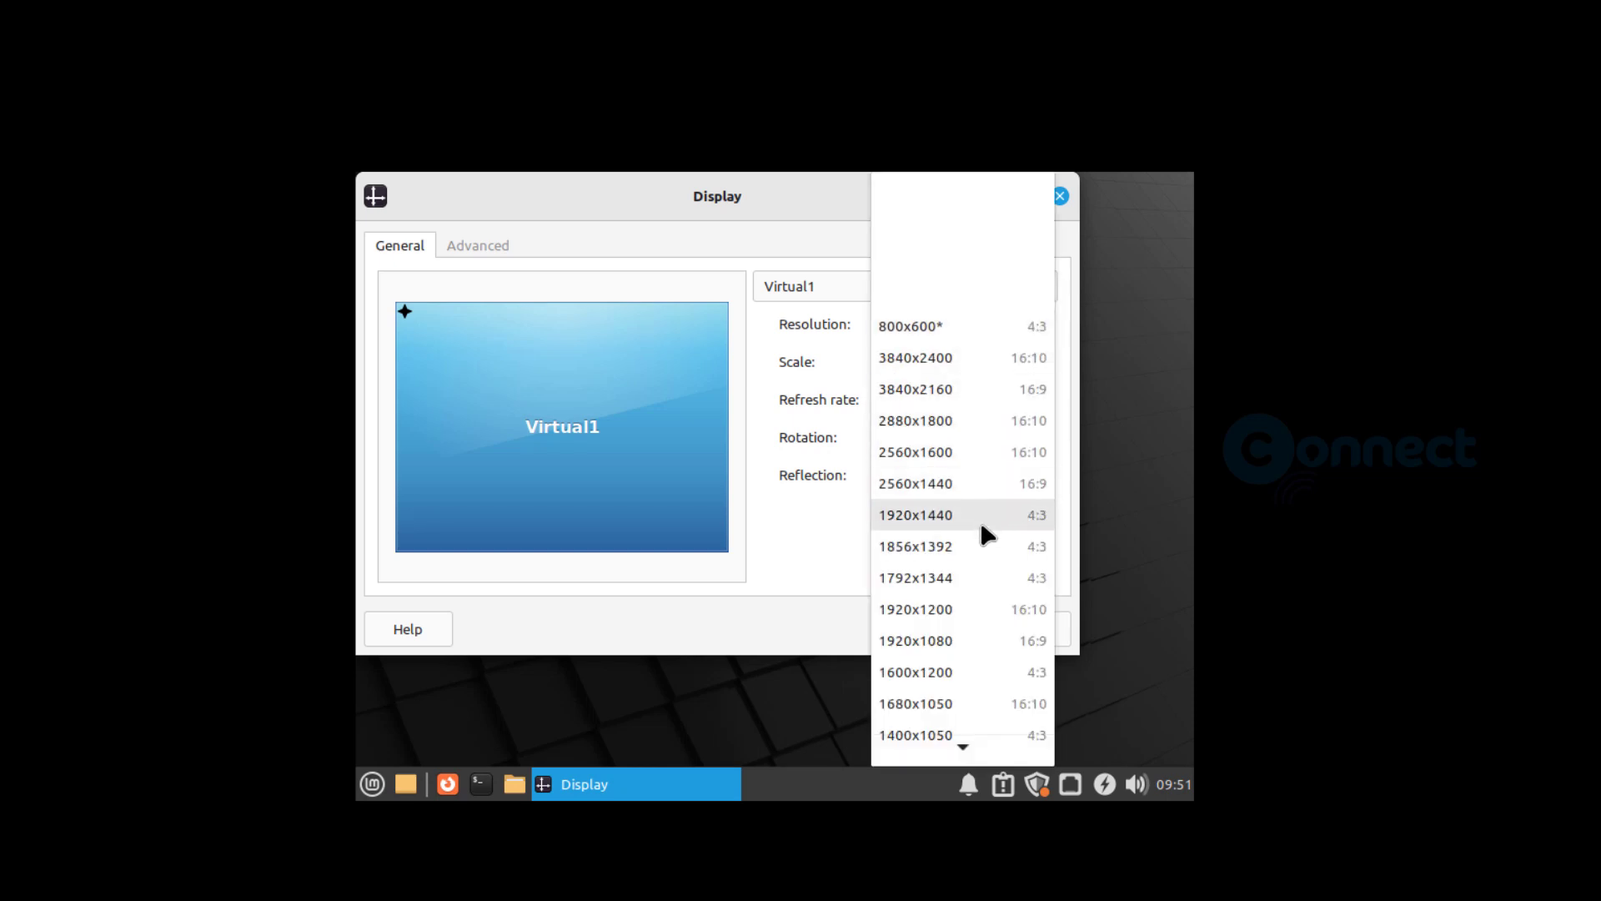
click(980, 641)
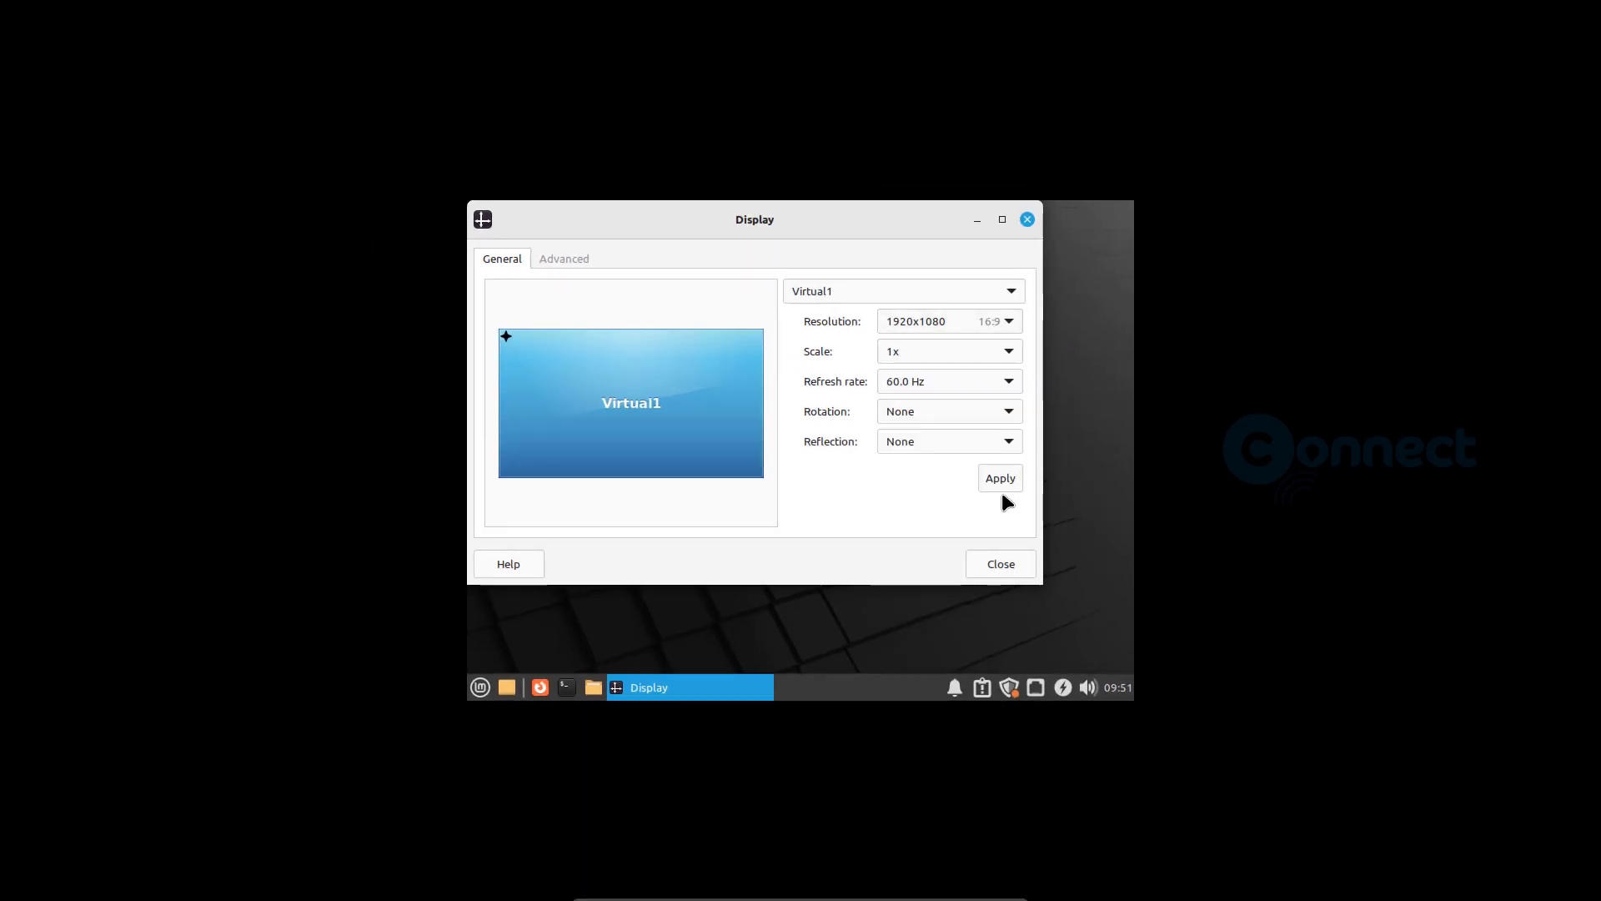
click(1001, 482)
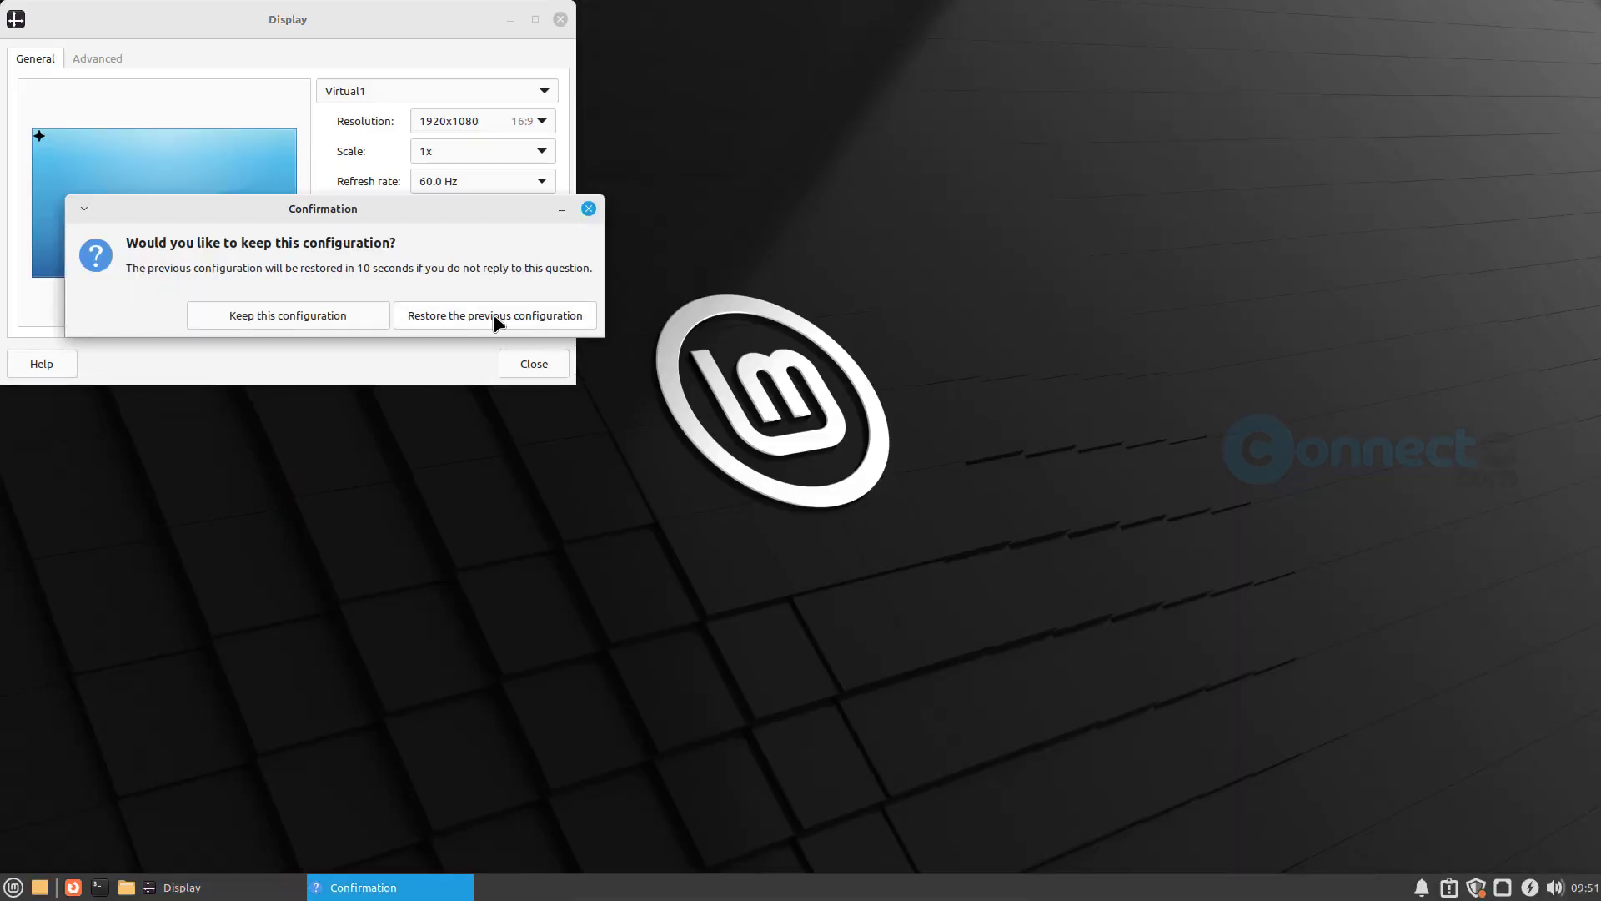
click(323, 316)
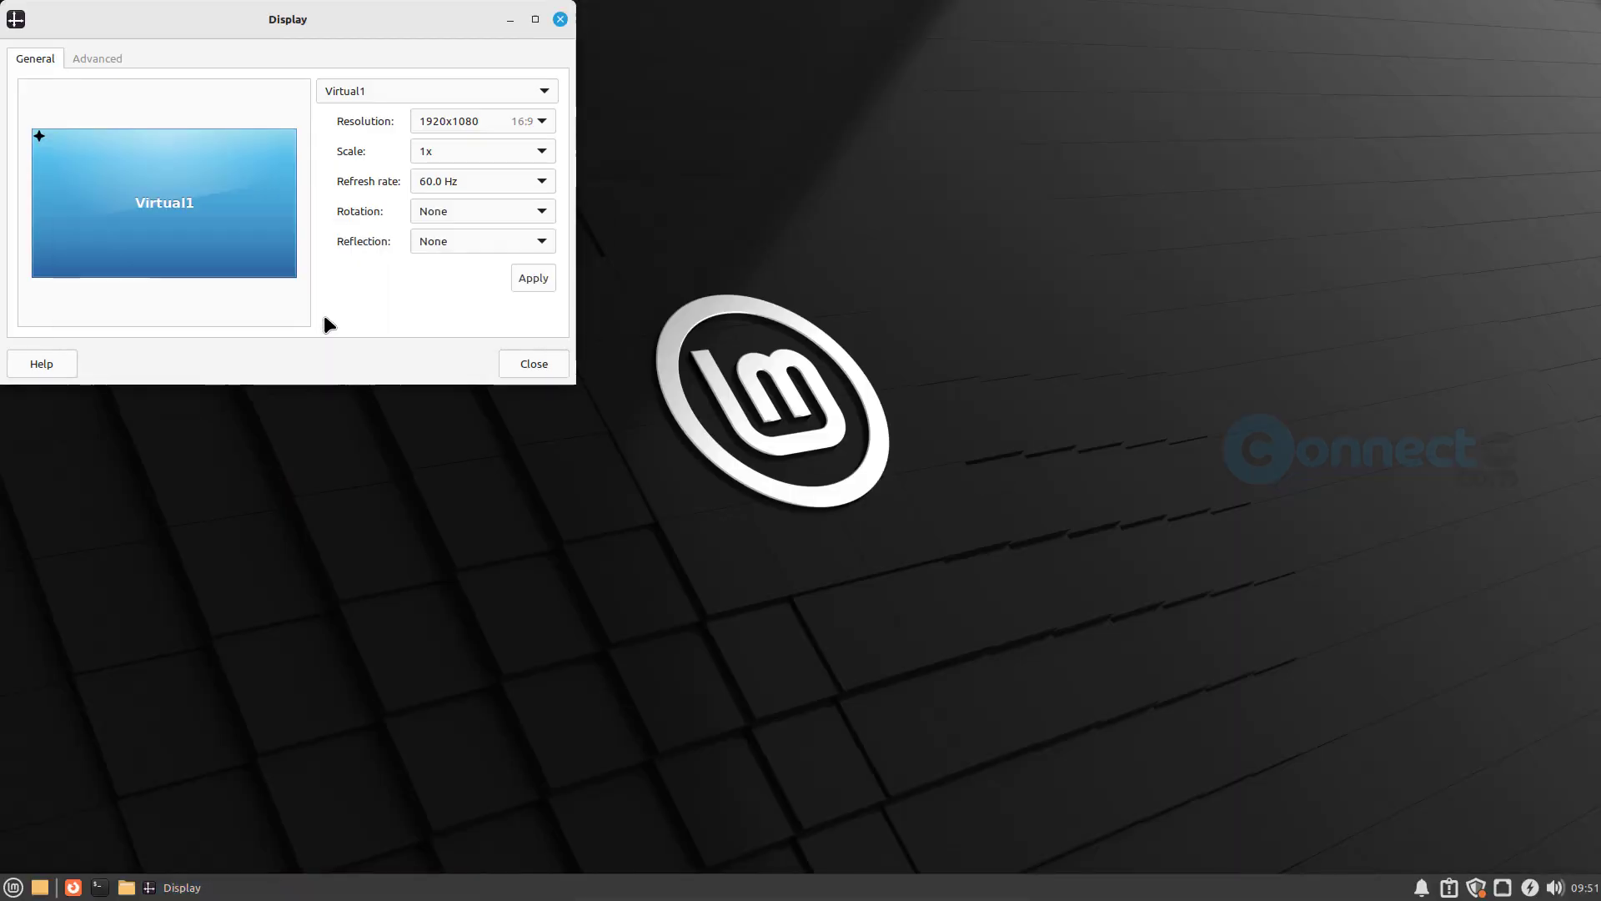
click(522, 361)
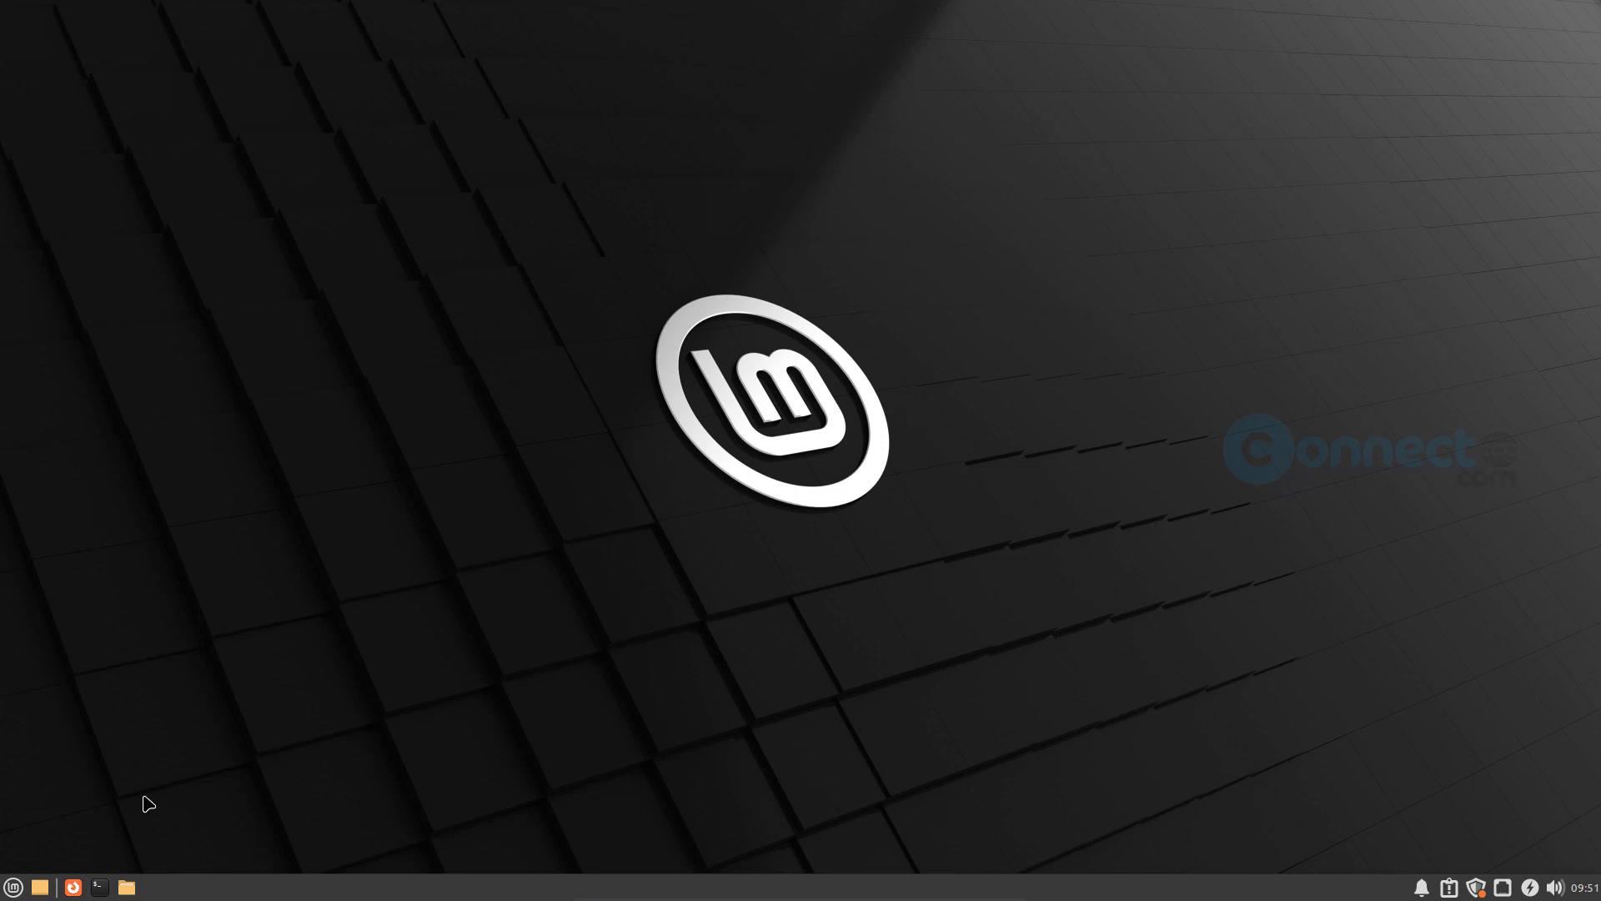
- Open the Appearance settings from the full list of applications in the application menu
click(15, 888)
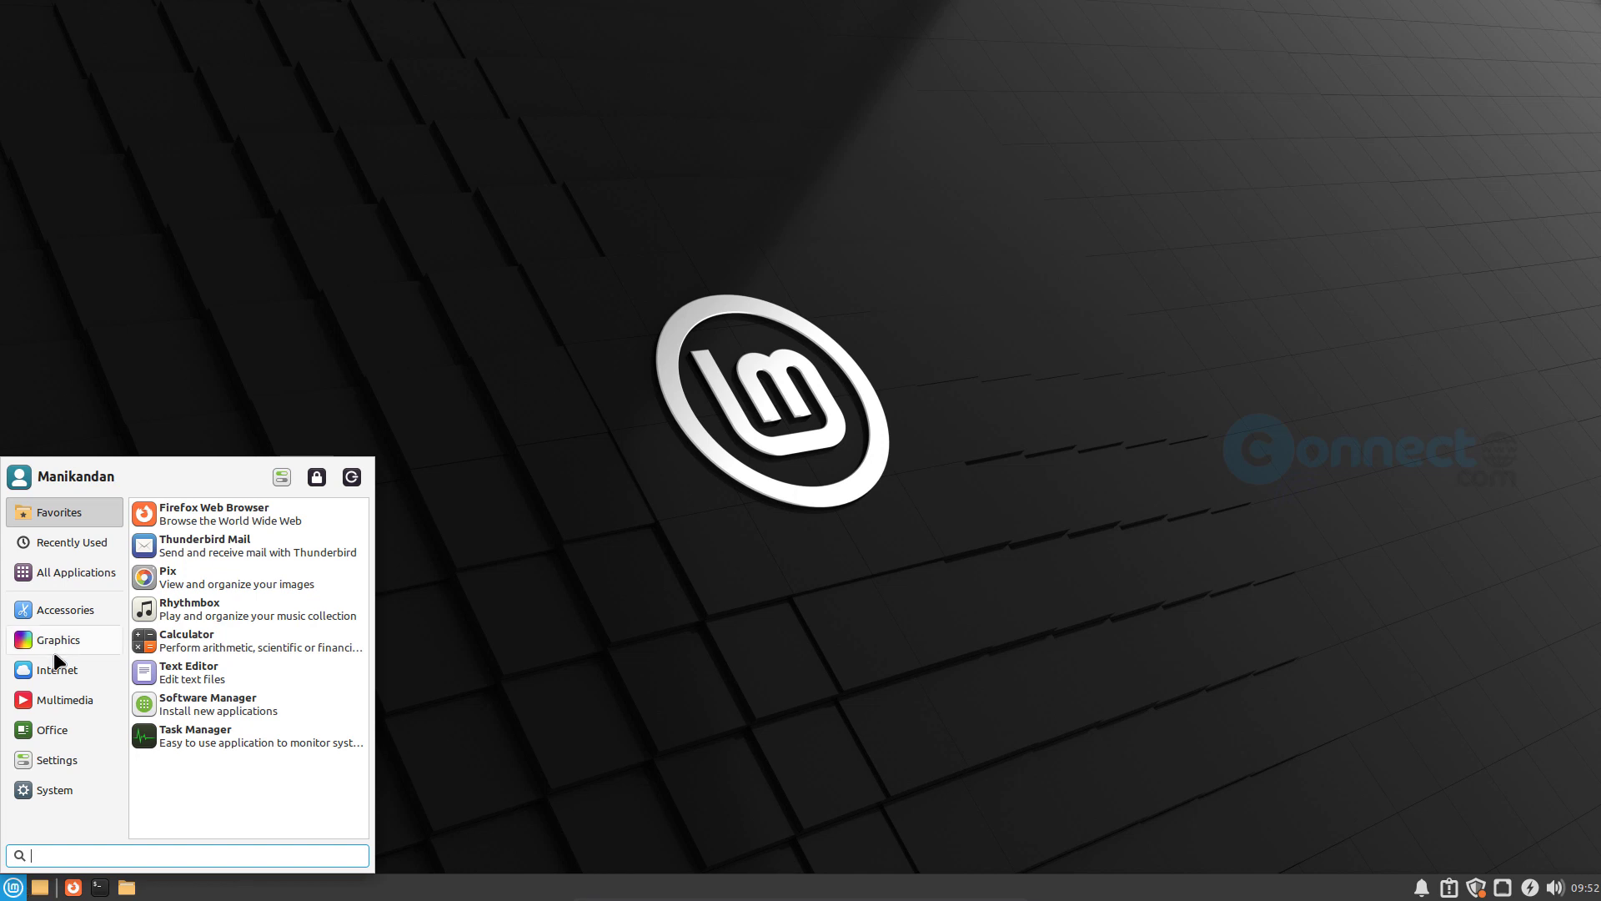
click(77, 538)
click(77, 572)
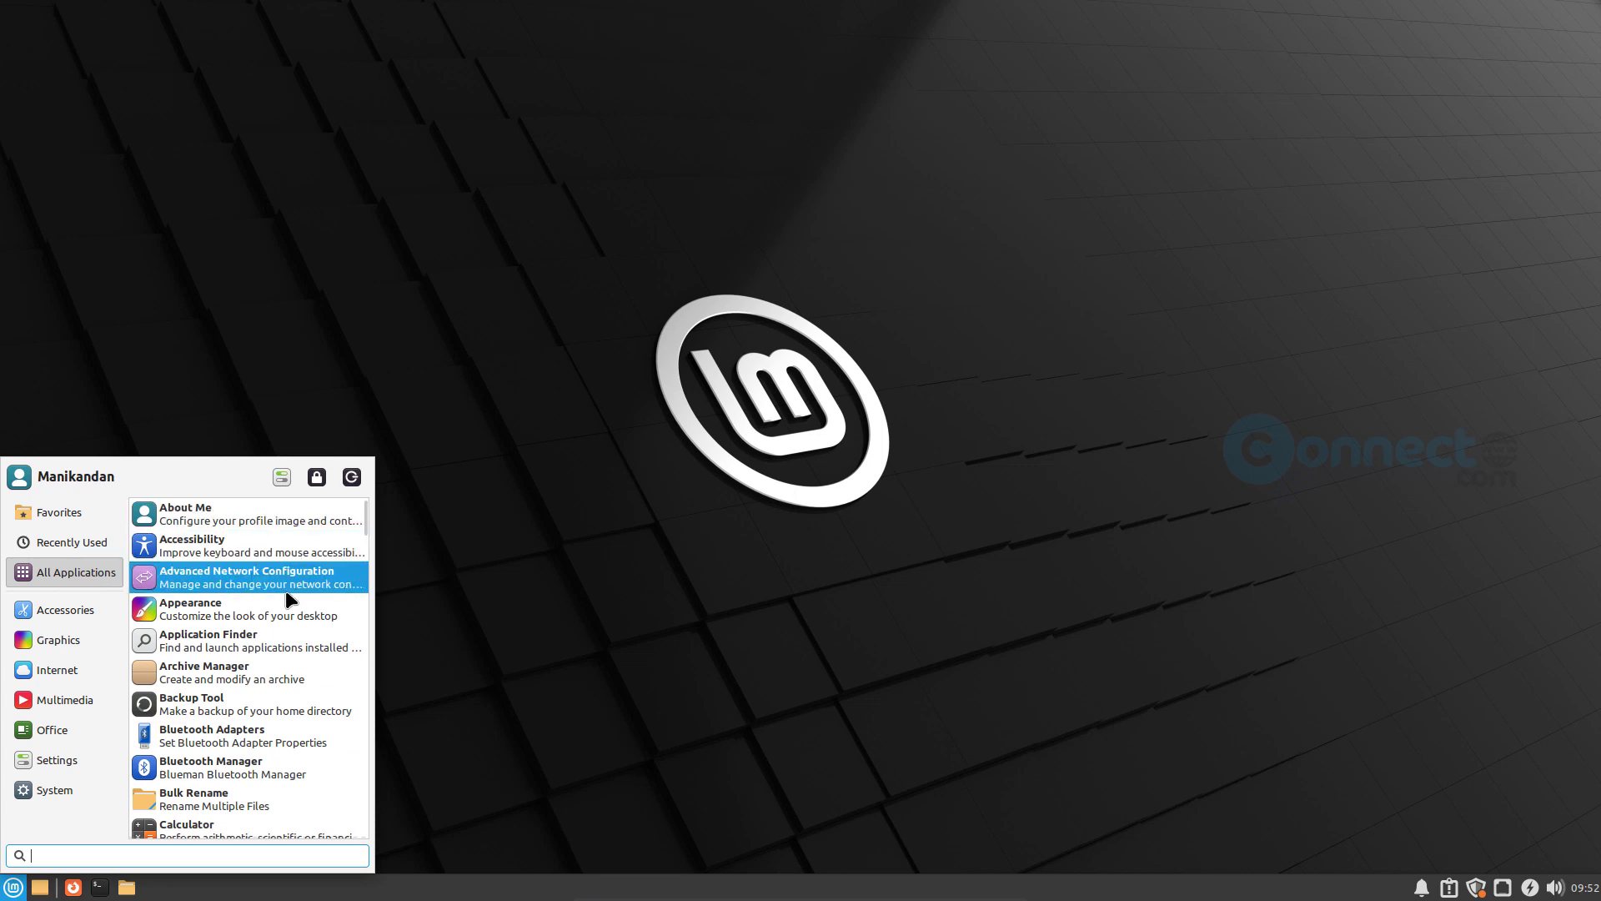
scroll(288, 599, down, 1)
click(287, 568)
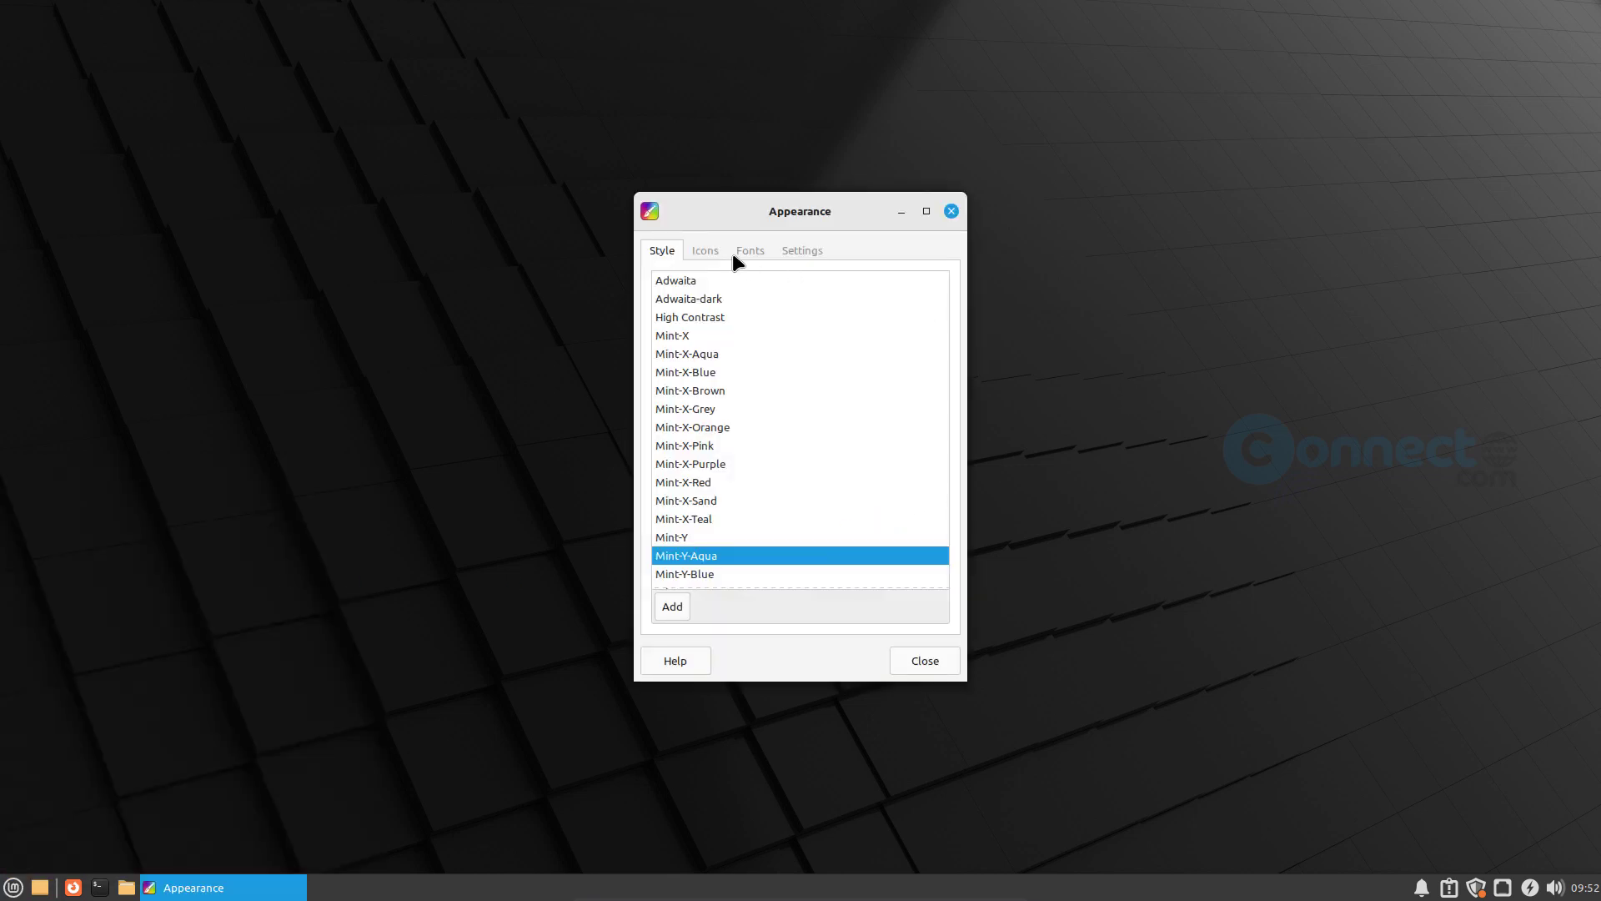
- Review the icon, font and general settings pages of the Appearance window and close it
click(708, 252)
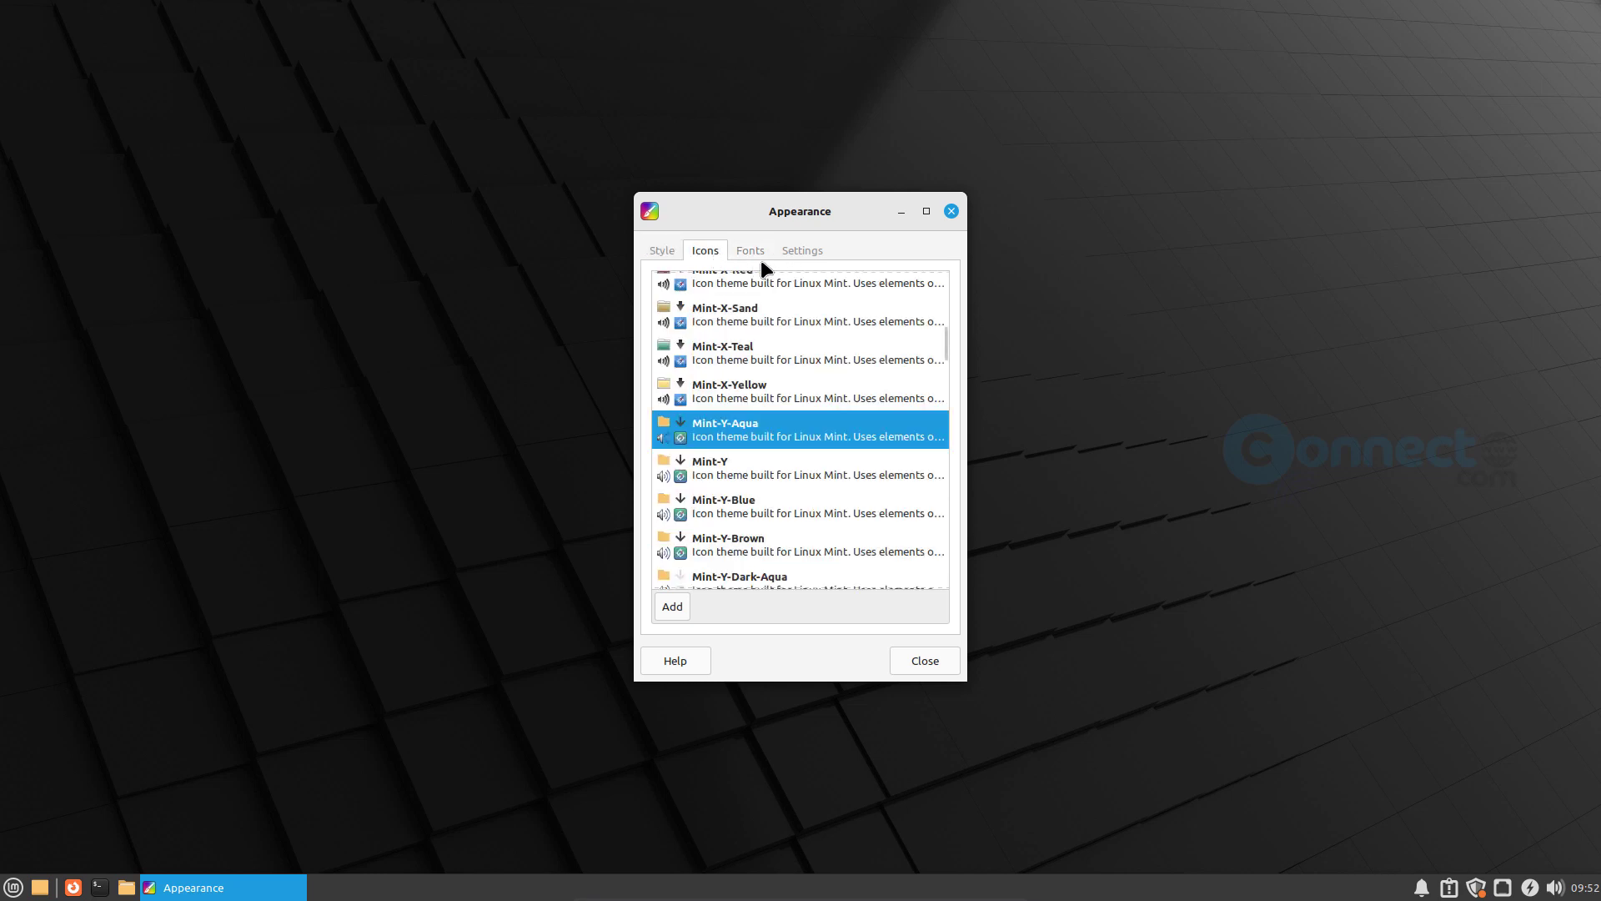
click(749, 252)
click(798, 252)
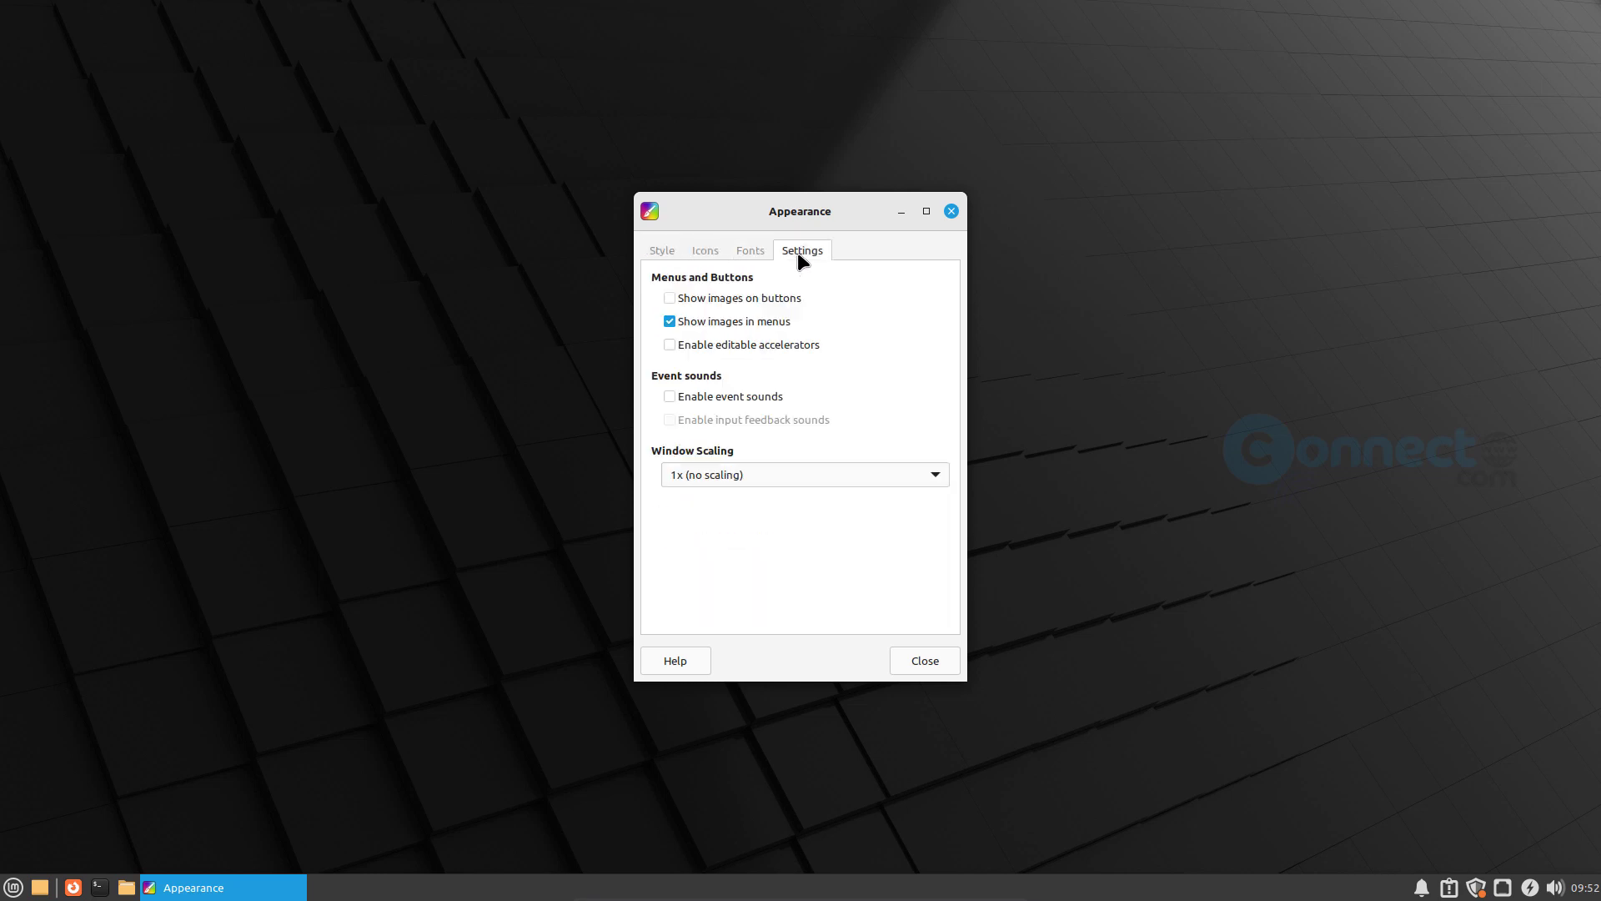
click(951, 211)
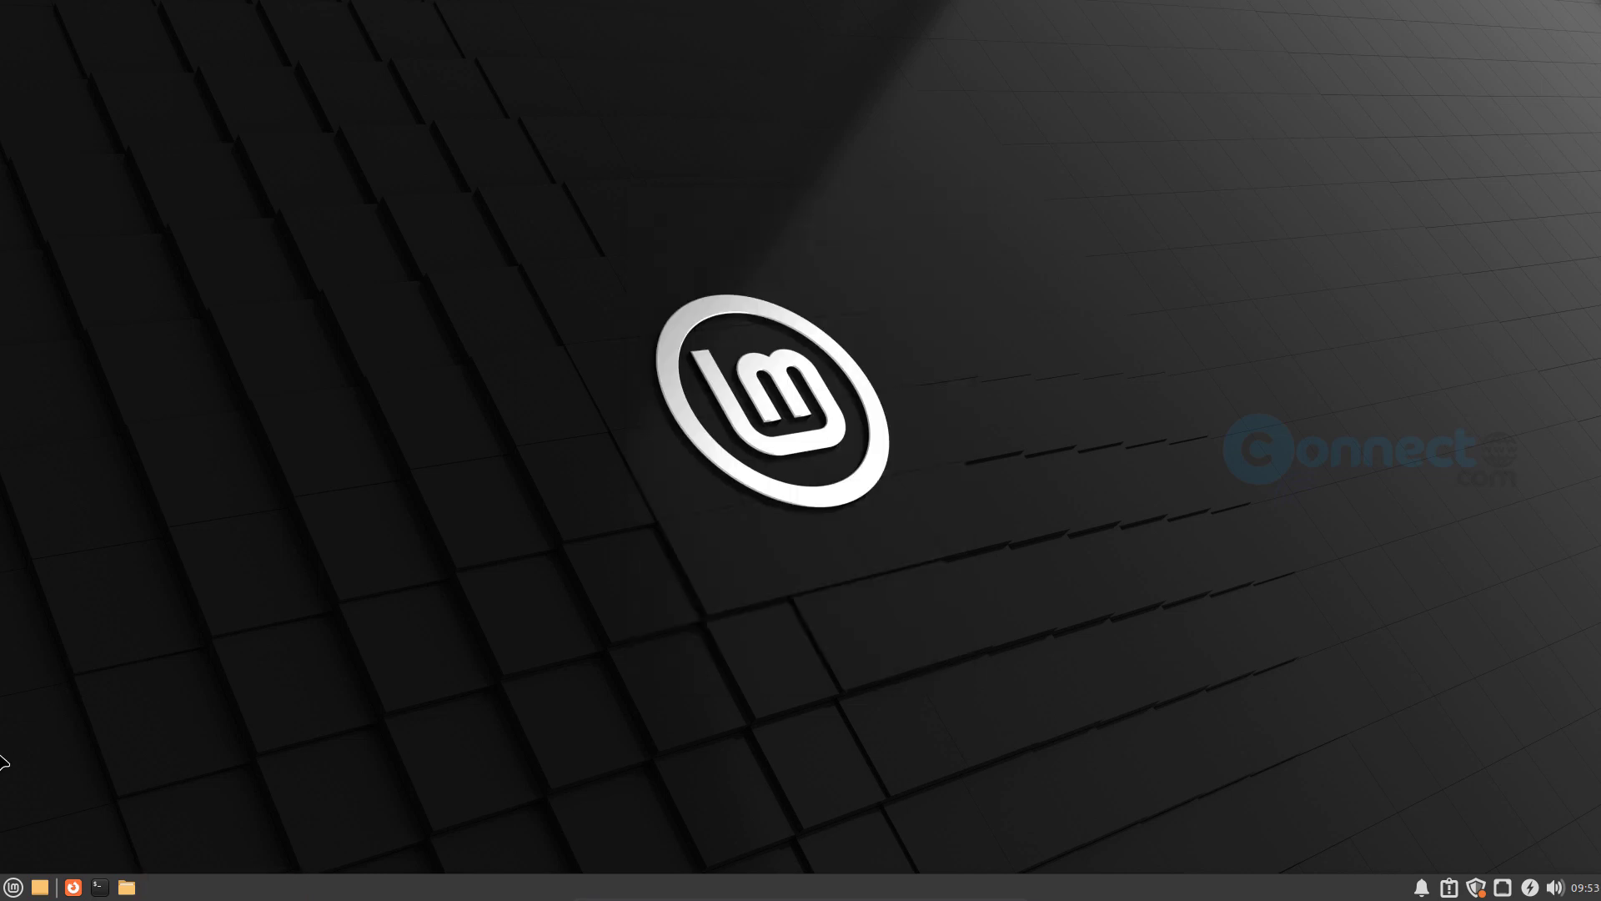
- Open the application menu and look through the full list of installed applications
click(13, 887)
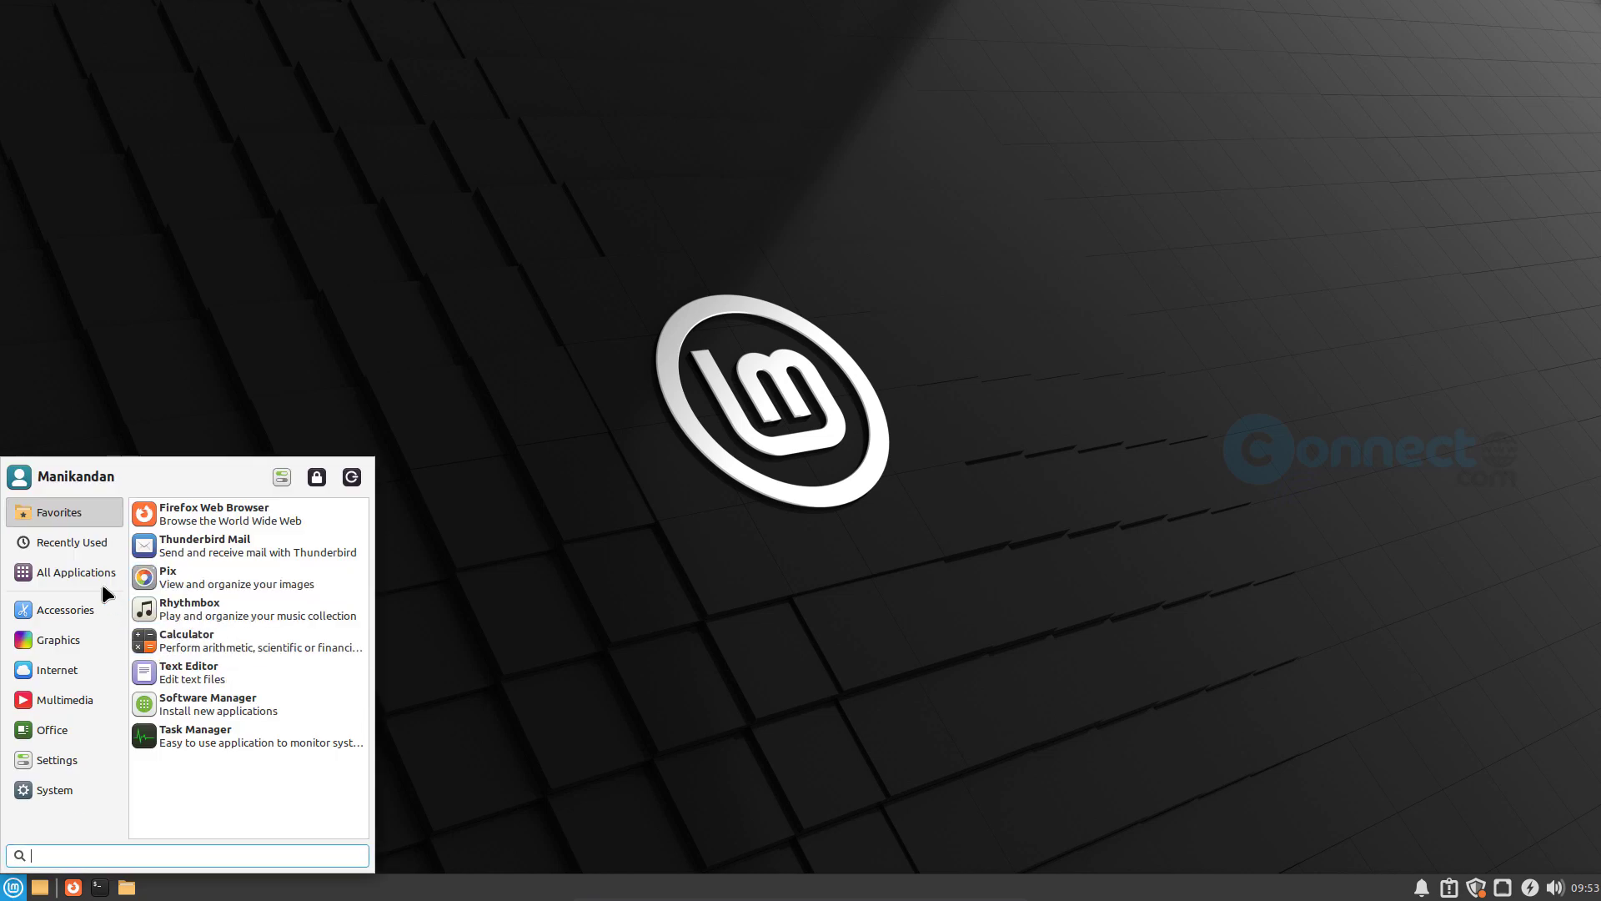
click(75, 572)
click(90, 613)
click(75, 572)
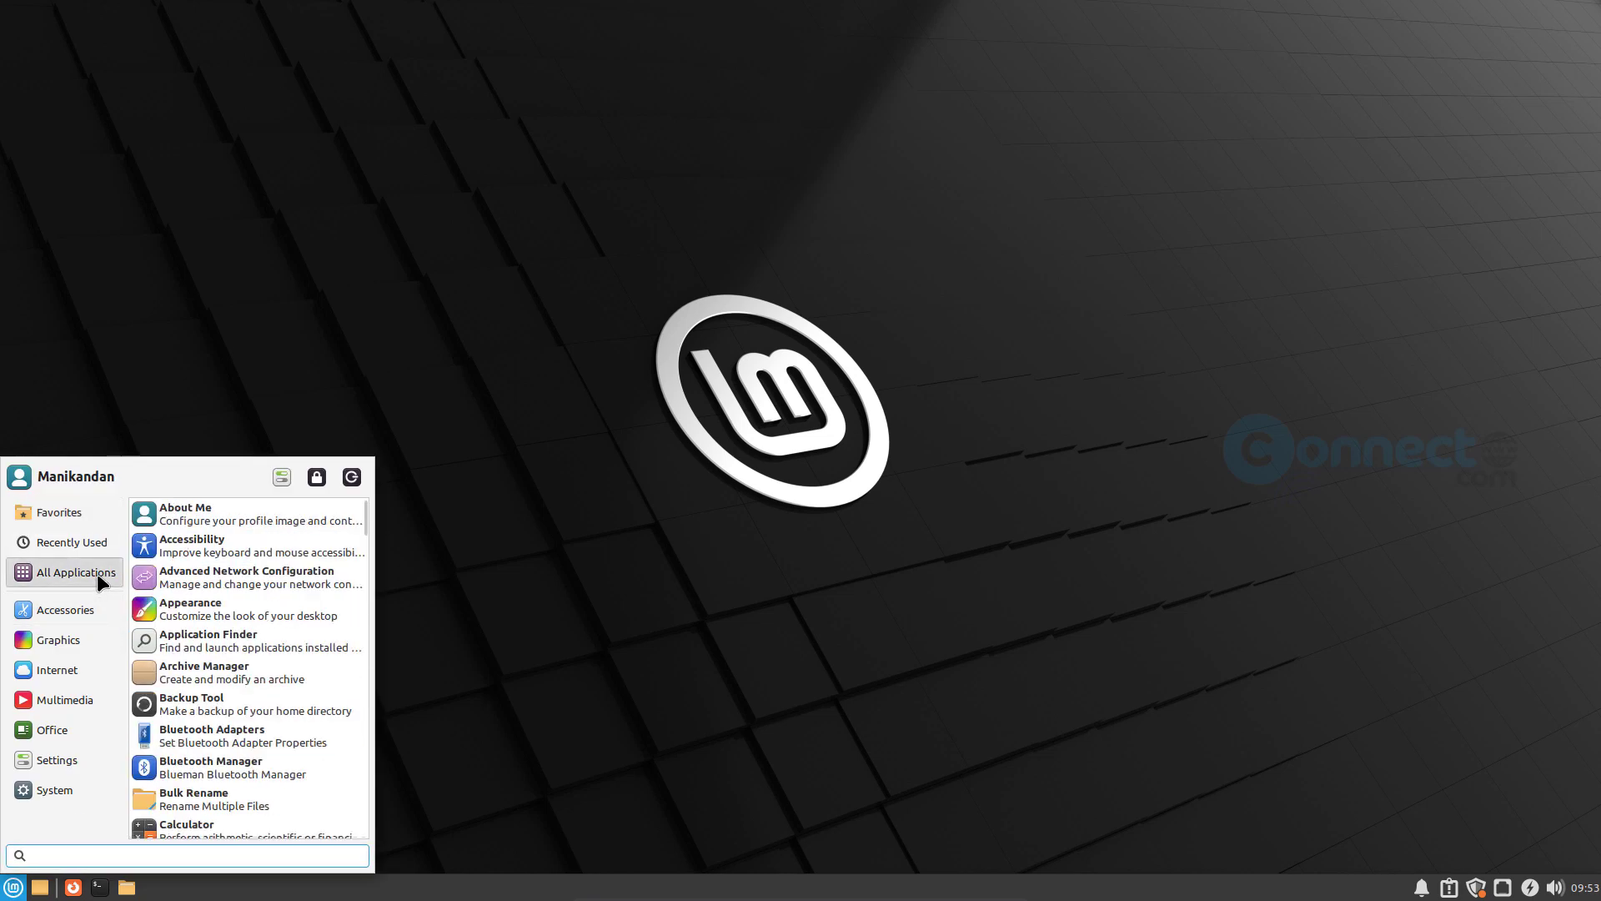
scroll(253, 642, down, 2)
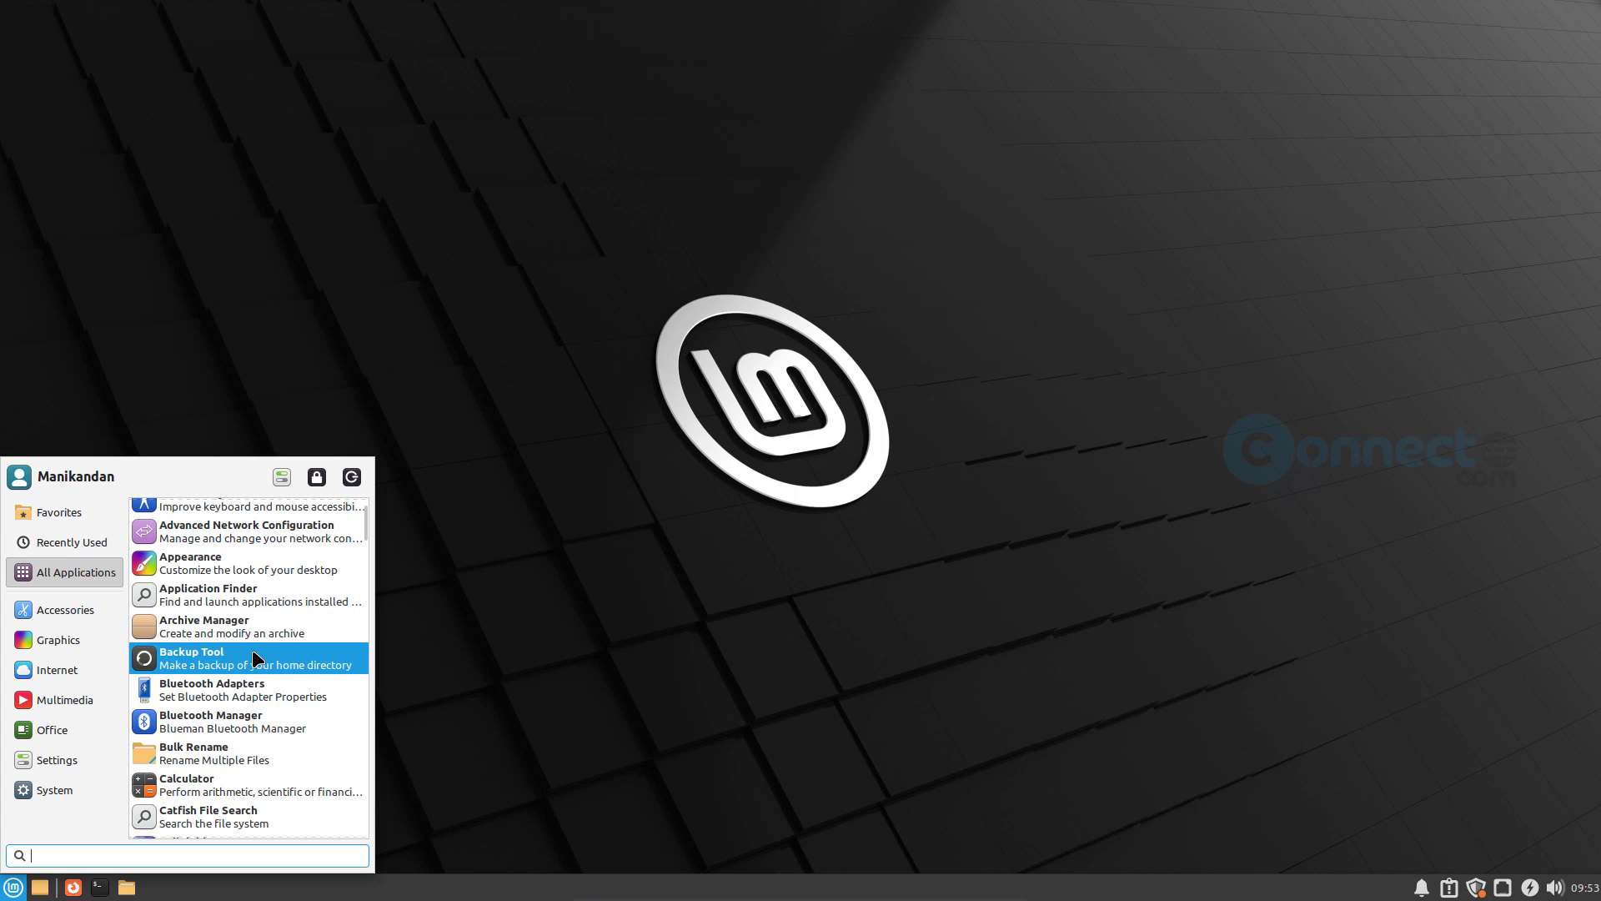
scroll(254, 659, down, 2)
scroll(253, 675, down, 3)
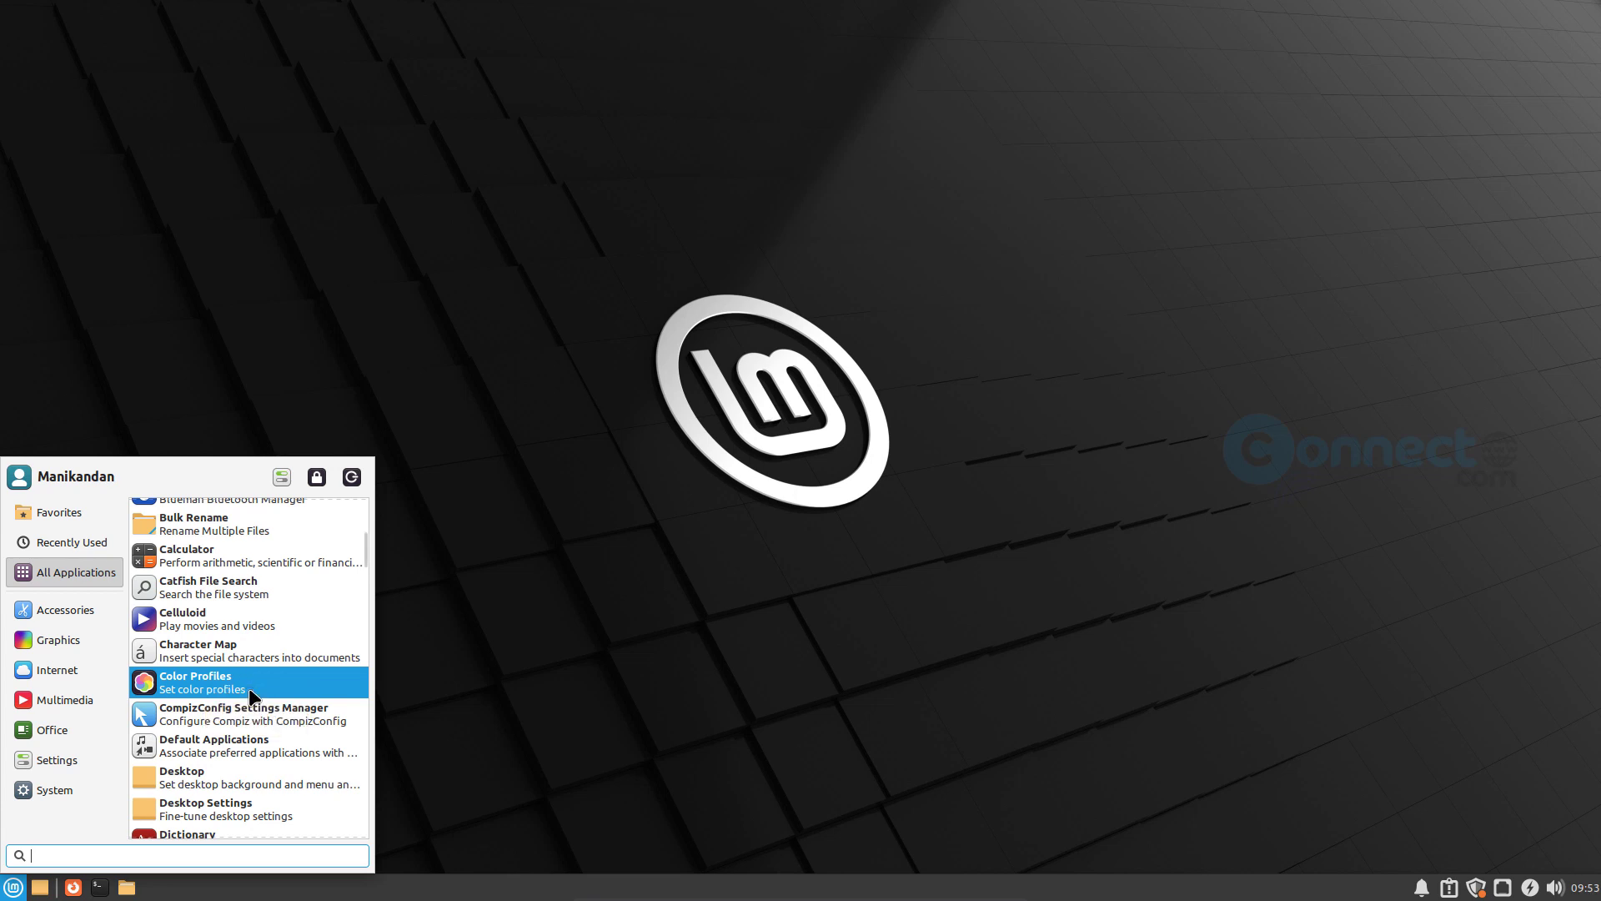
scroll(250, 685, down, 3)
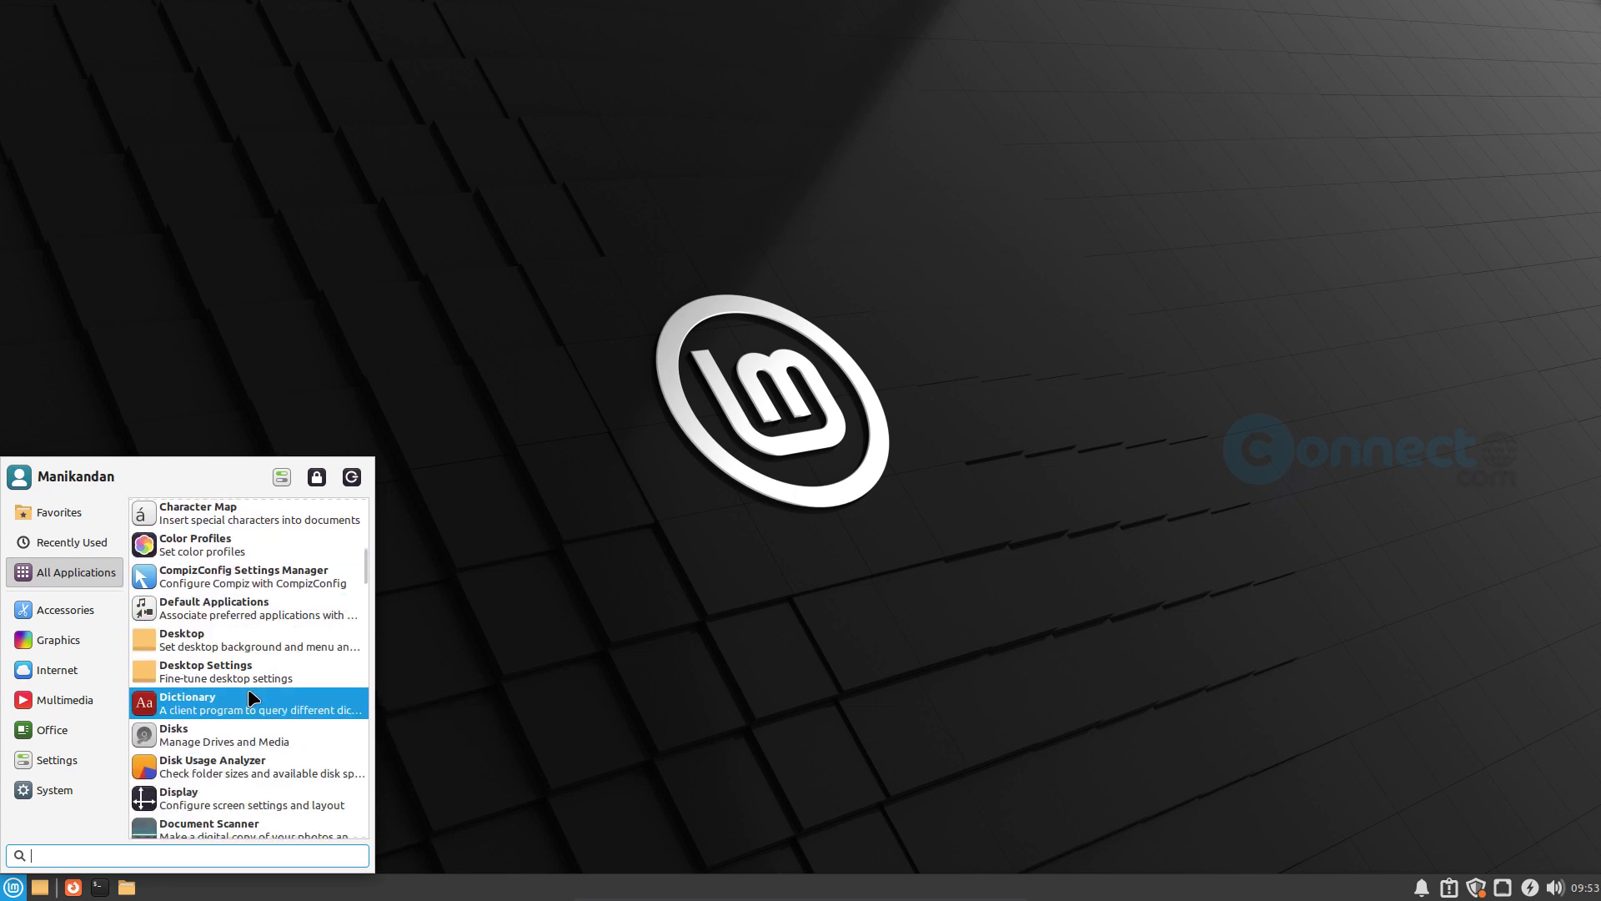
scroll(248, 690, down, 3)
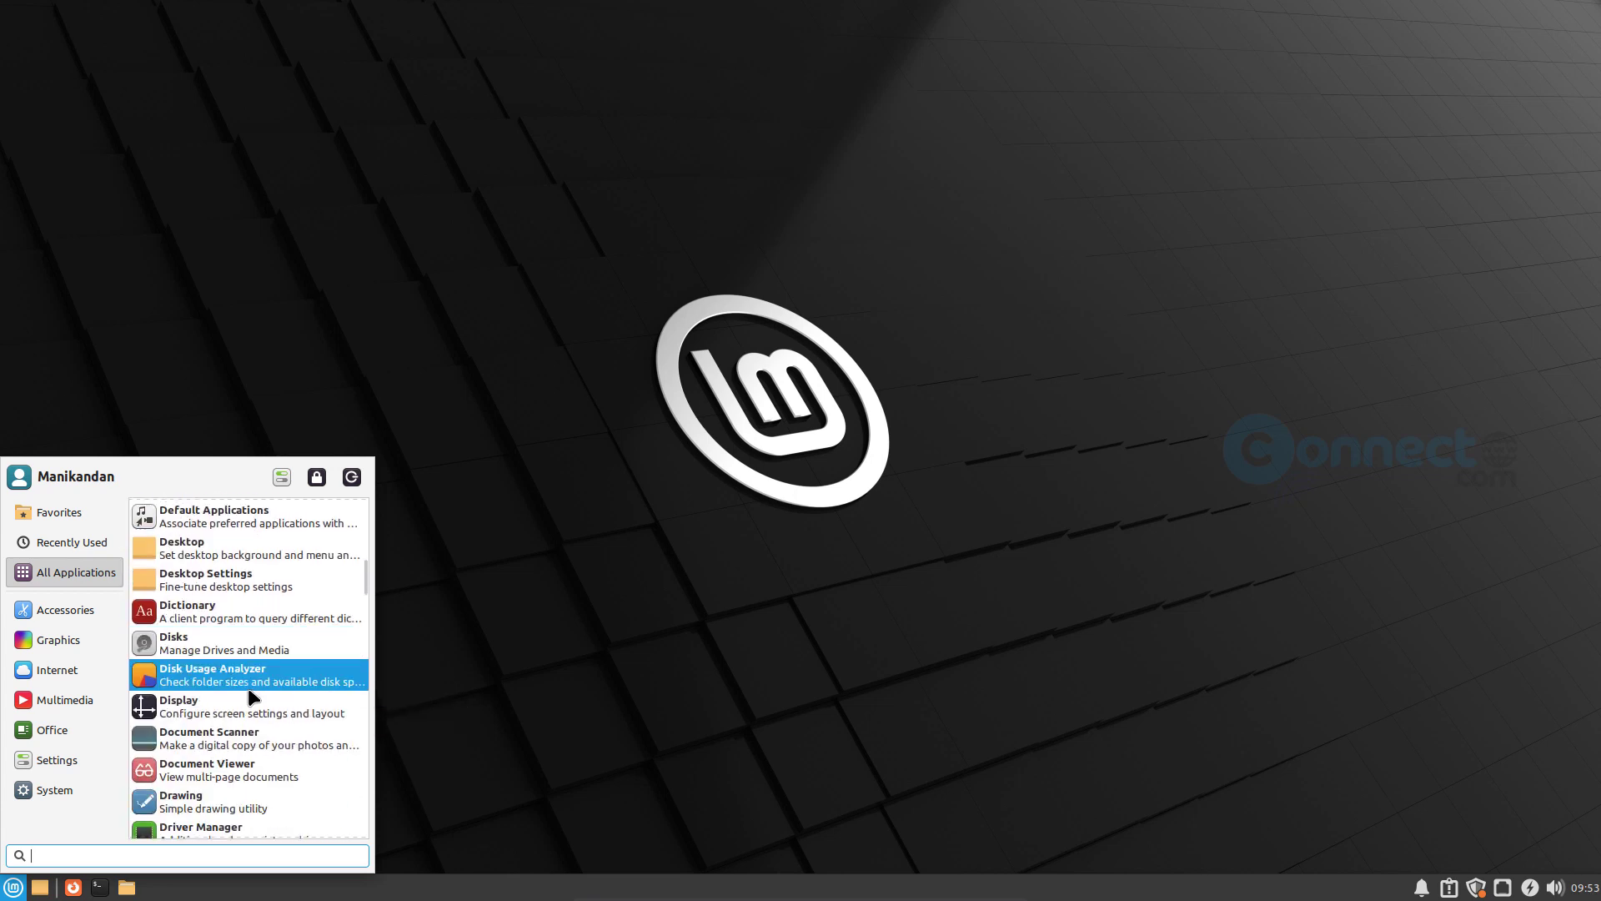
scroll(252, 687, down, 2)
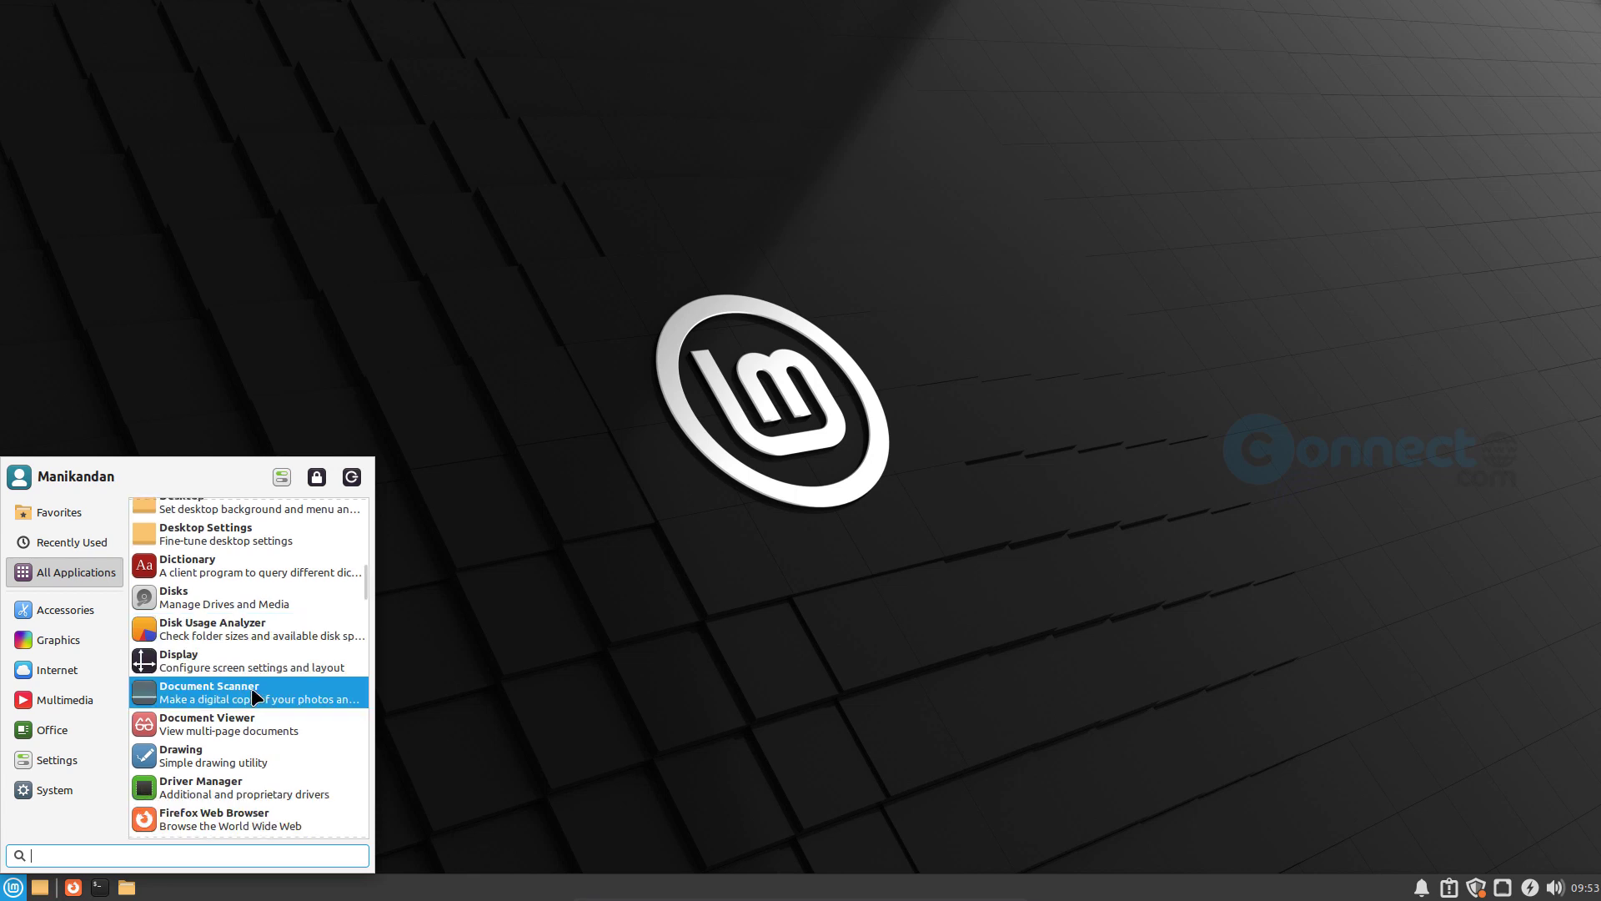
scroll(252, 687, down, 1)
scroll(252, 689, down, 1)
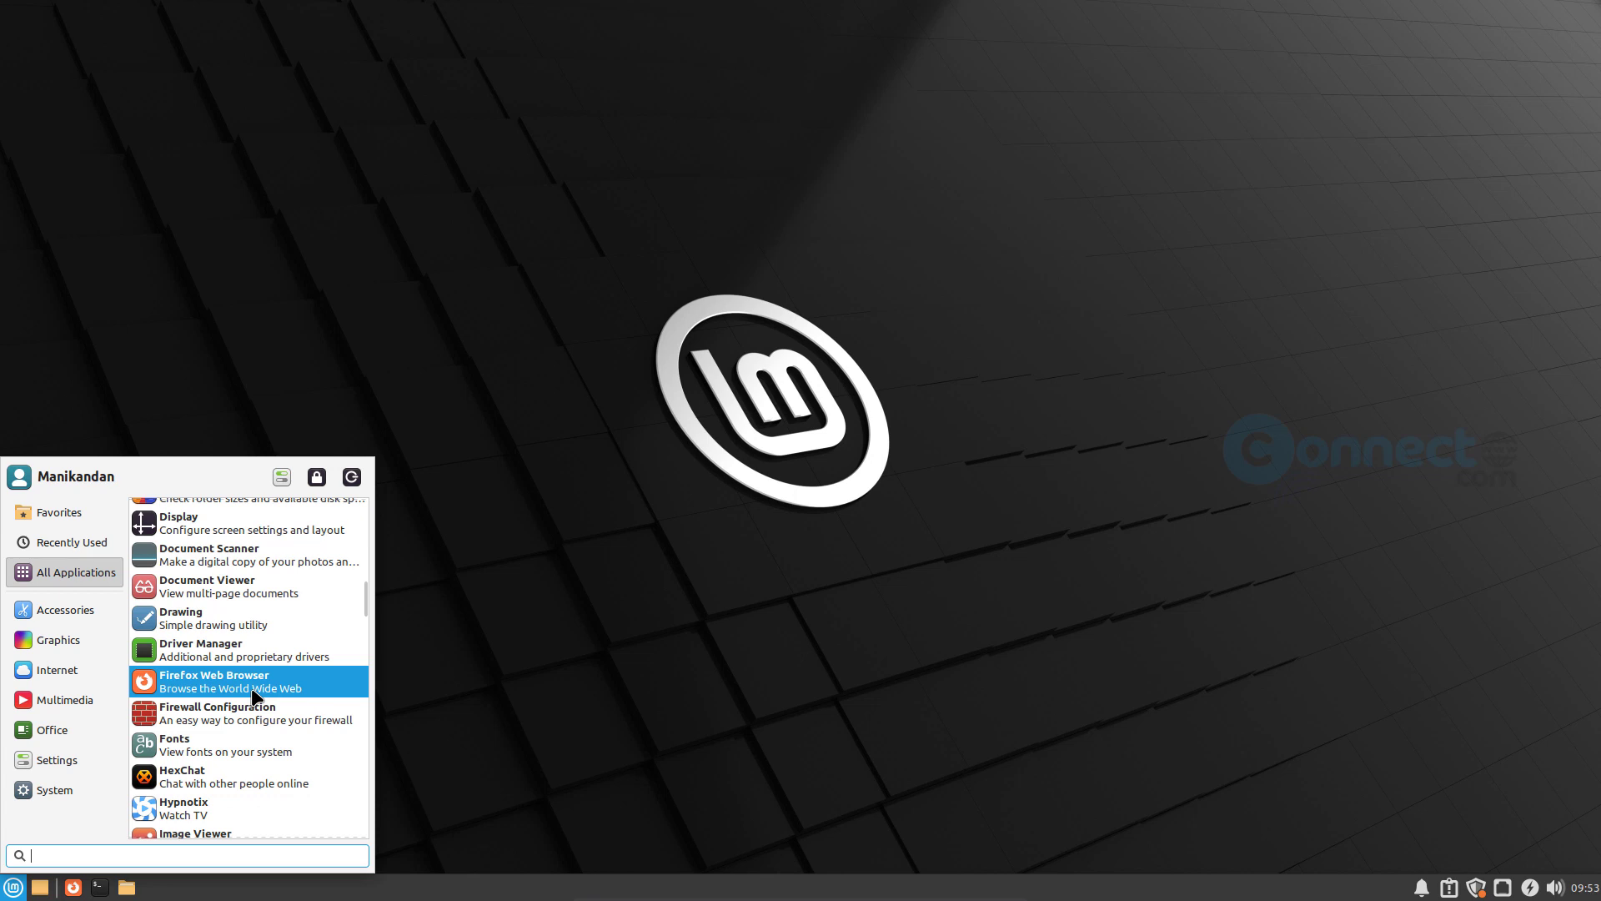
scroll(252, 687, down, 3)
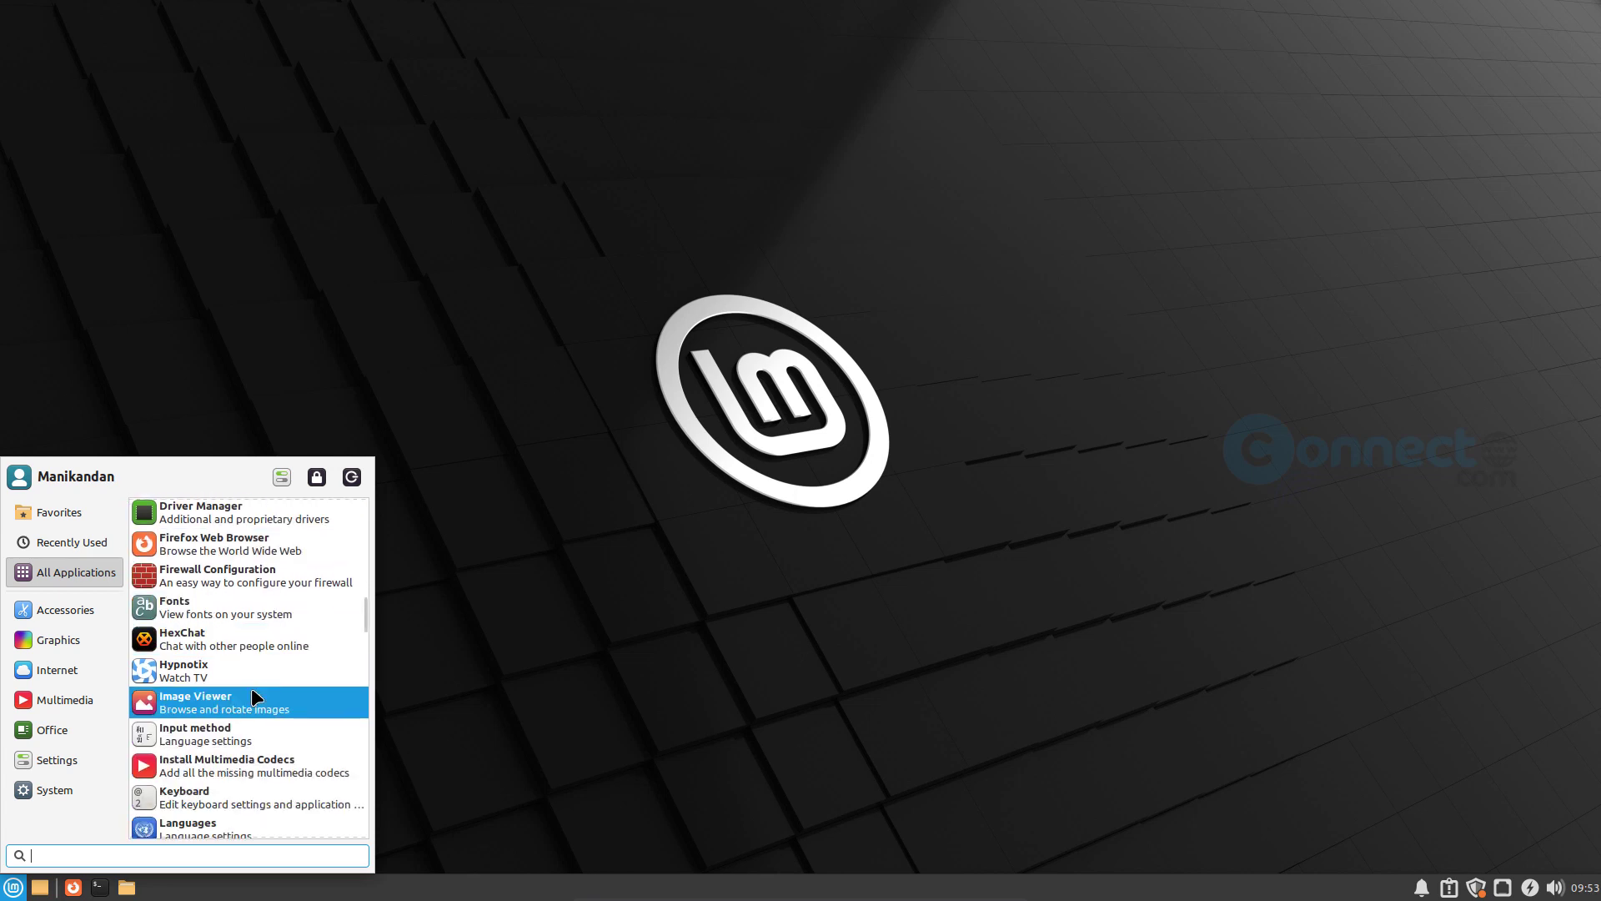
scroll(252, 689, down, 3)
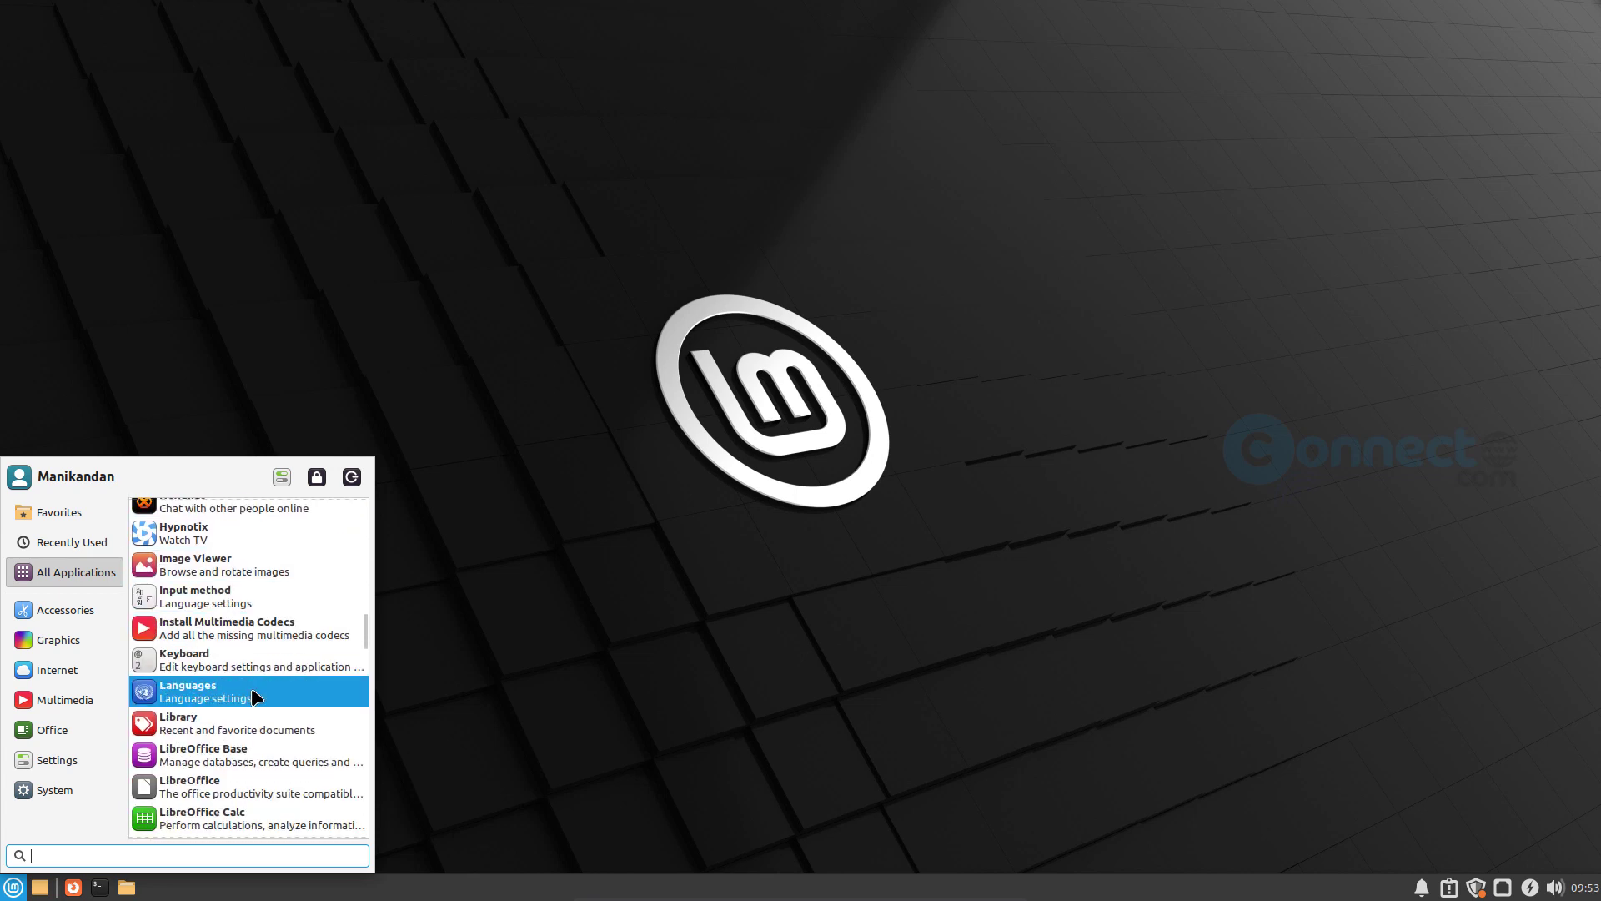
scroll(252, 691, down, 3)
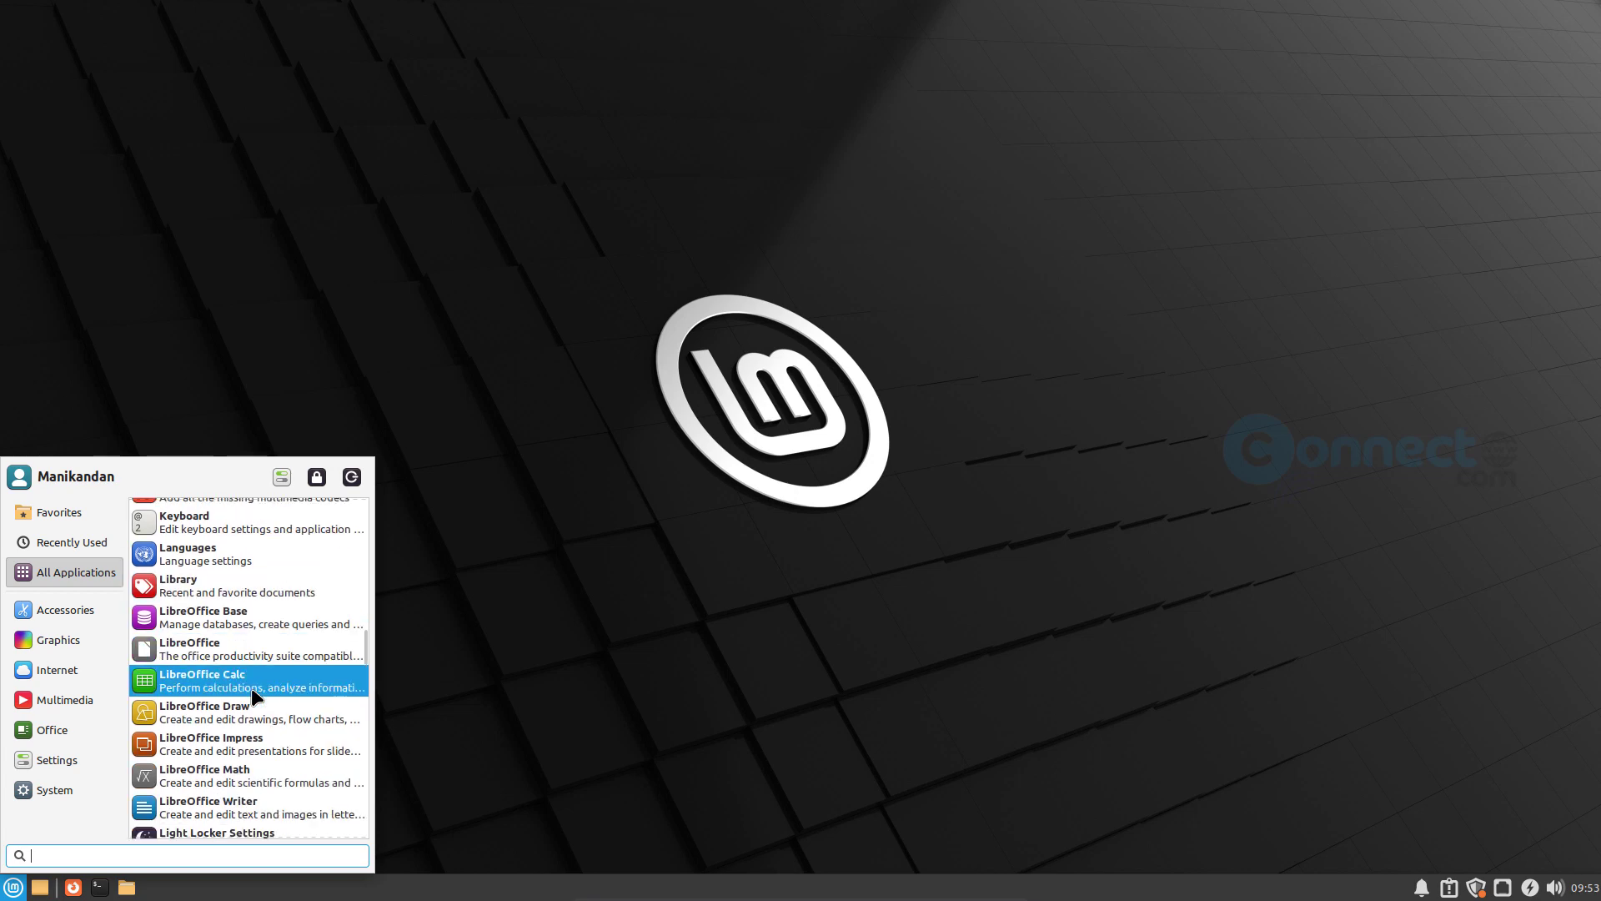
scroll(252, 692, down, 9)
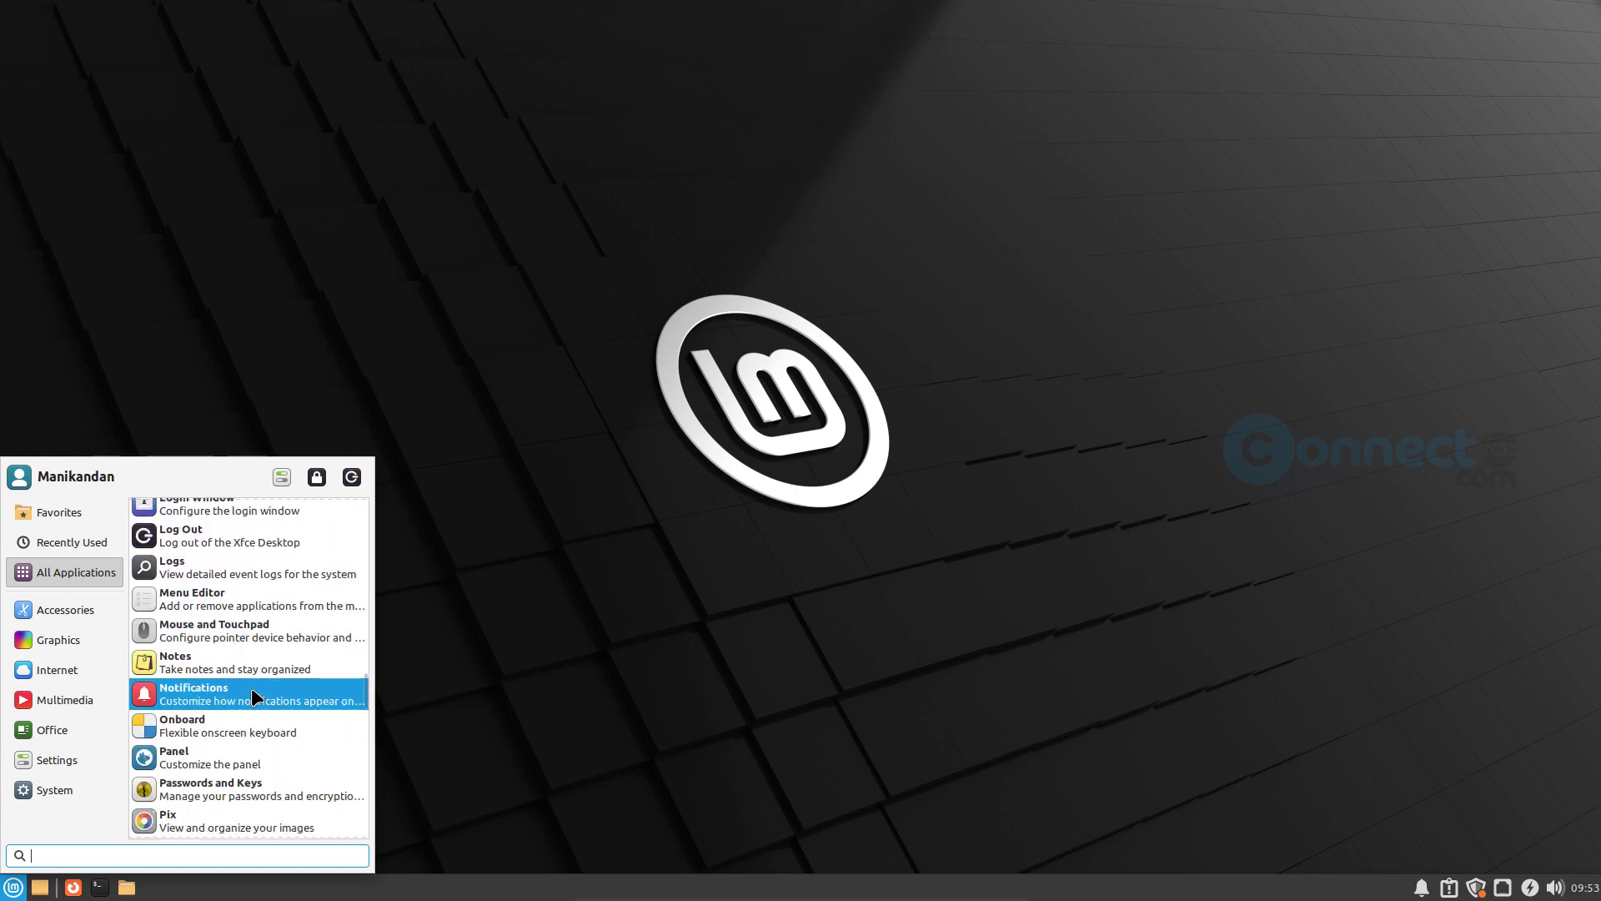
scroll(252, 697, down, 6)
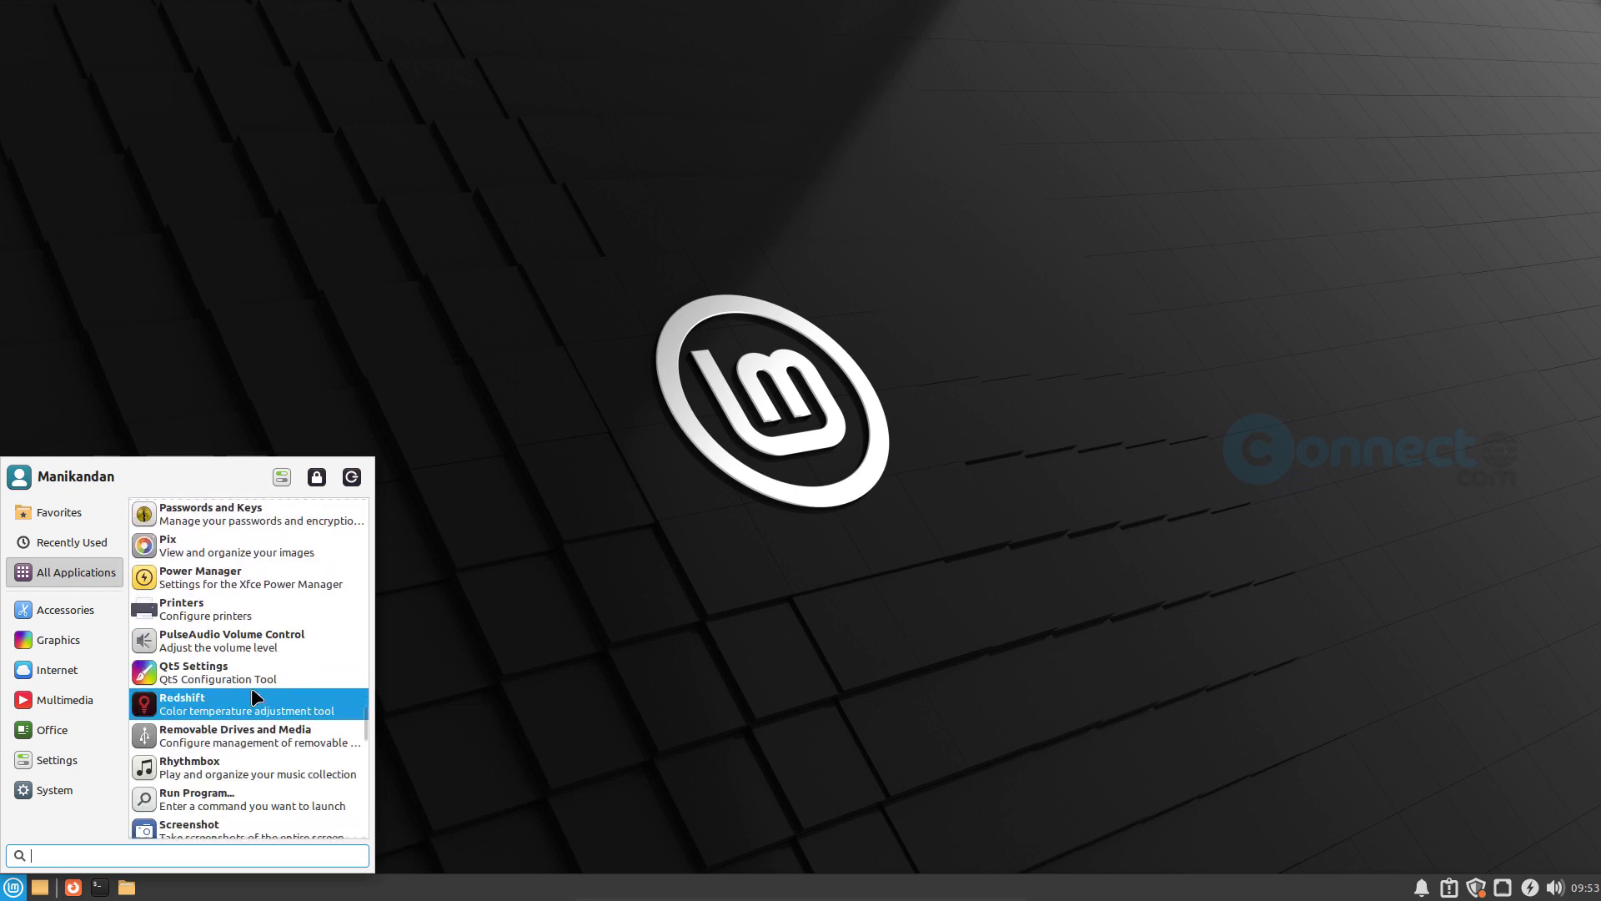
scroll(252, 697, down, 5)
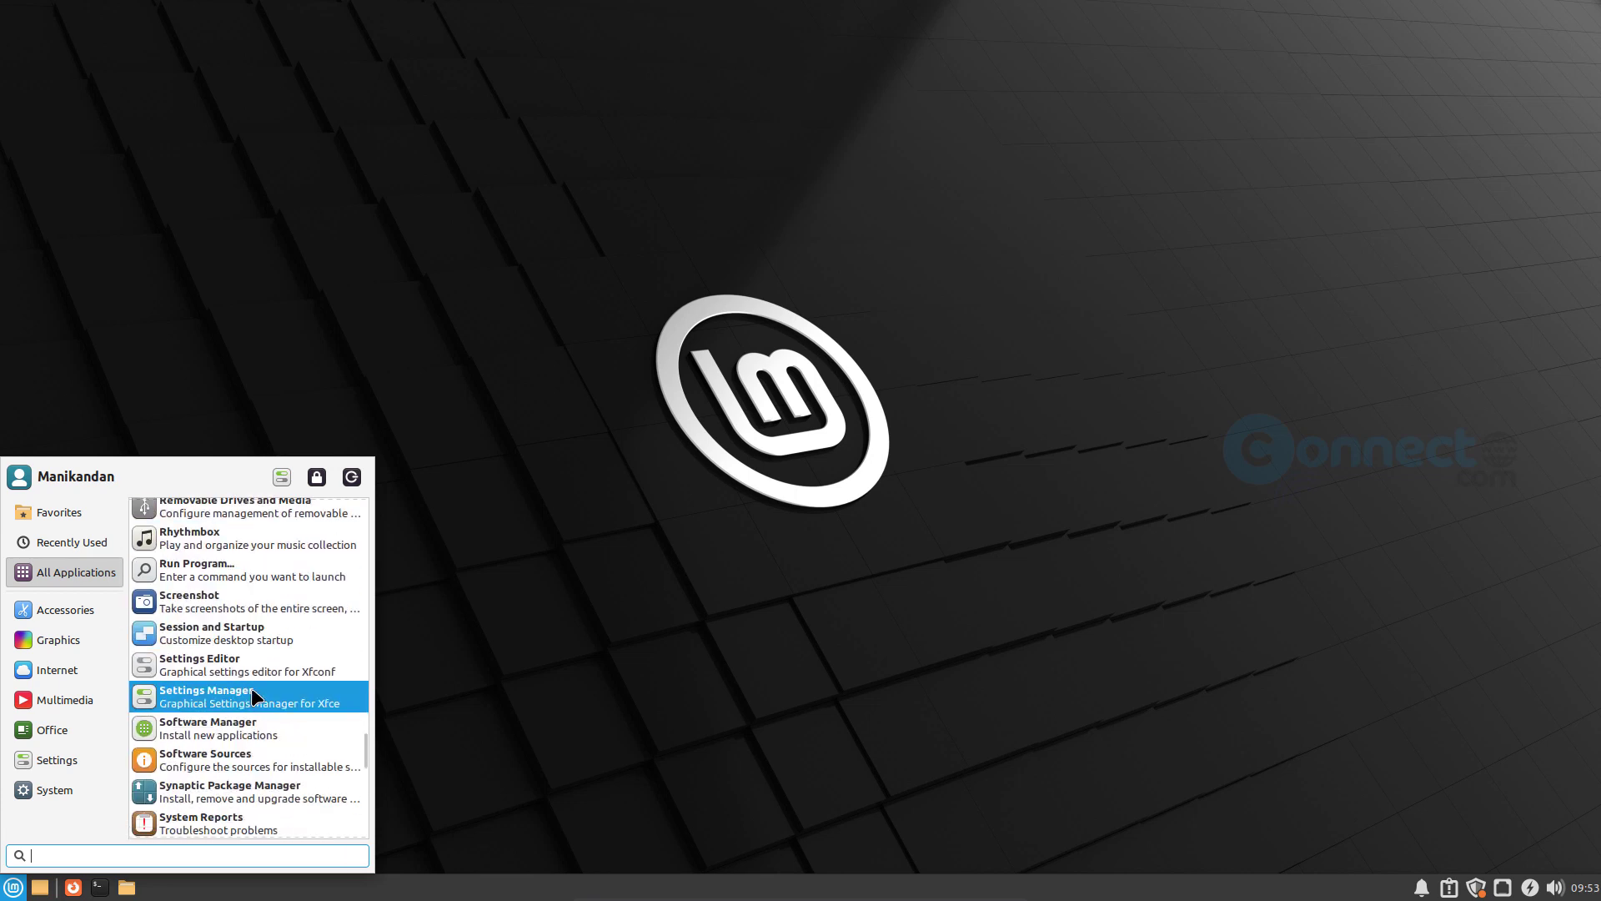
scroll(251, 692, down, 5)
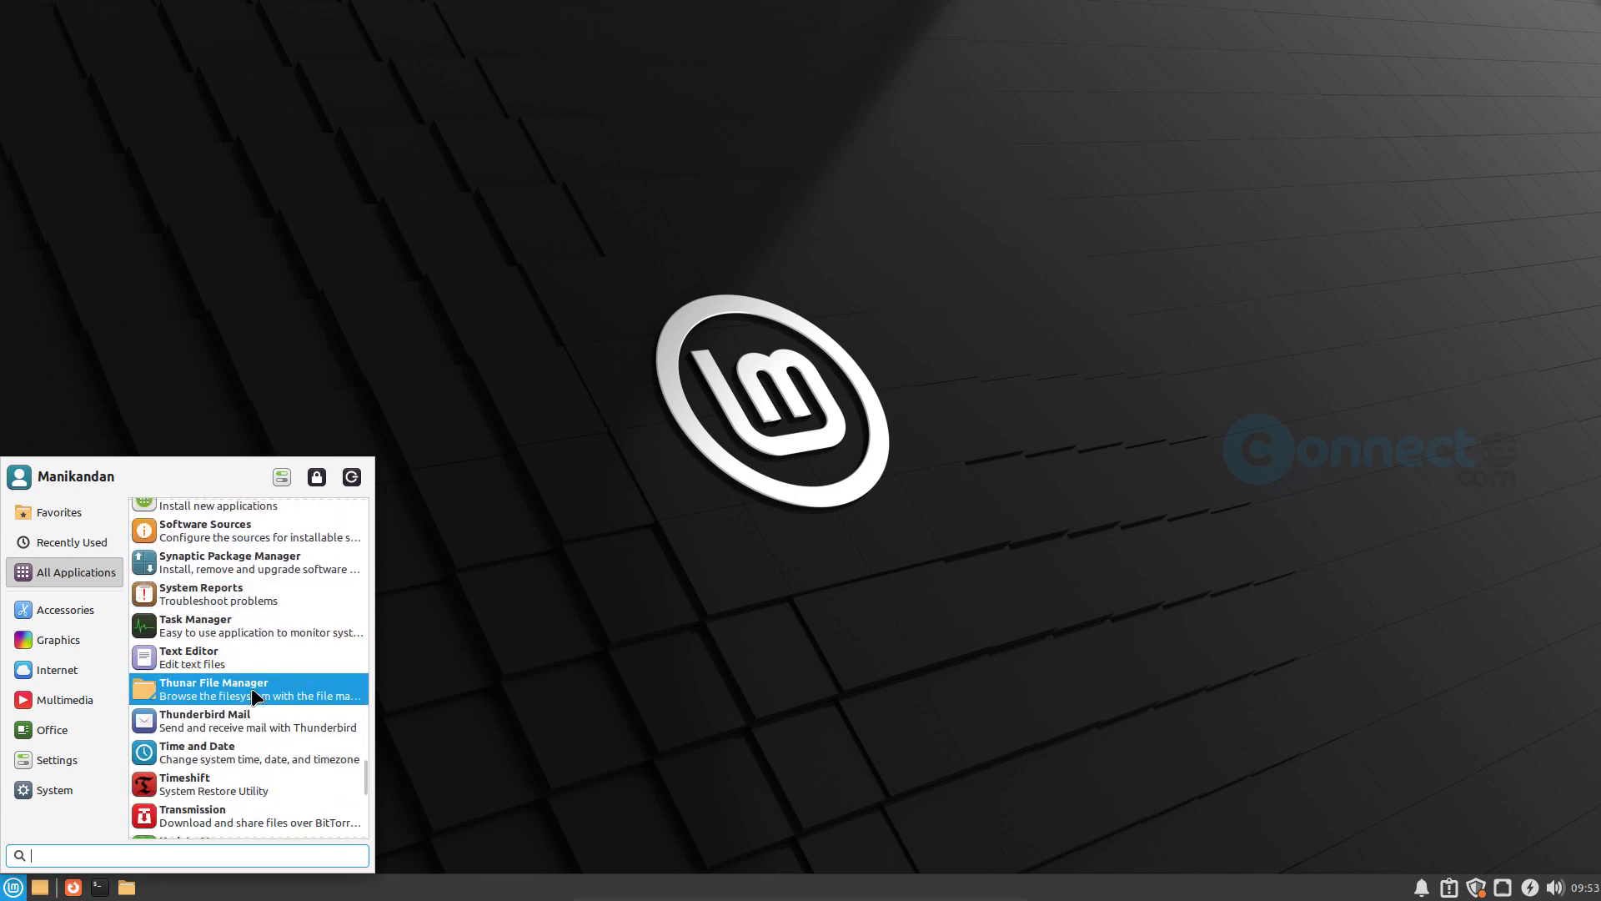
scroll(252, 692, down, 3)
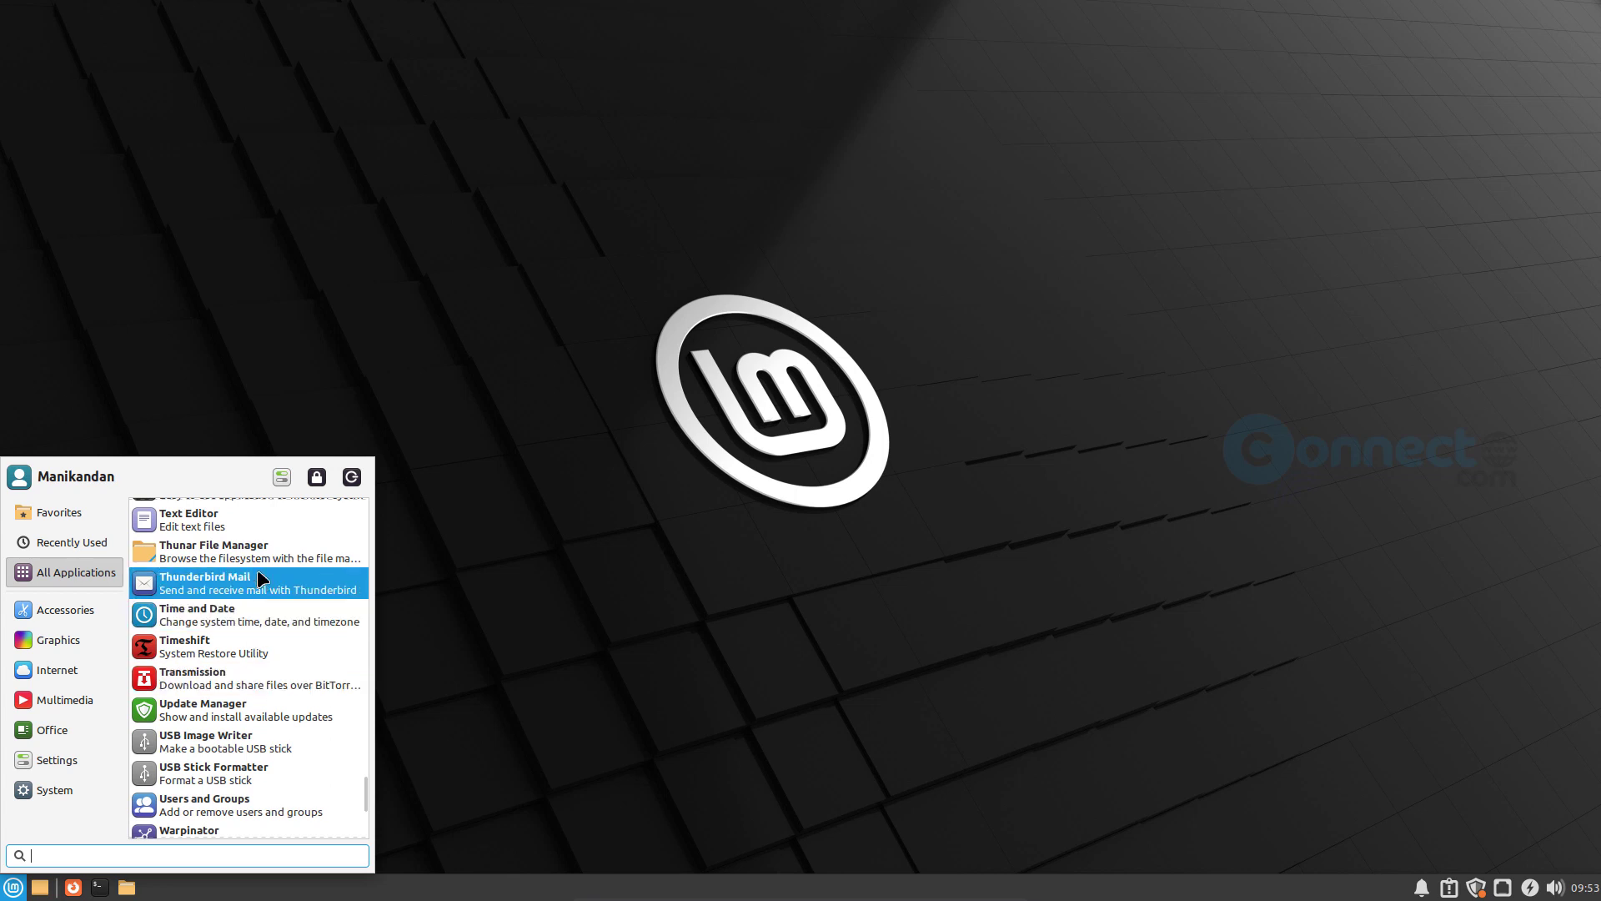
- Open Thunar File Manager from the application list, view the home folder maximized, restore the window size and close it
click(260, 553)
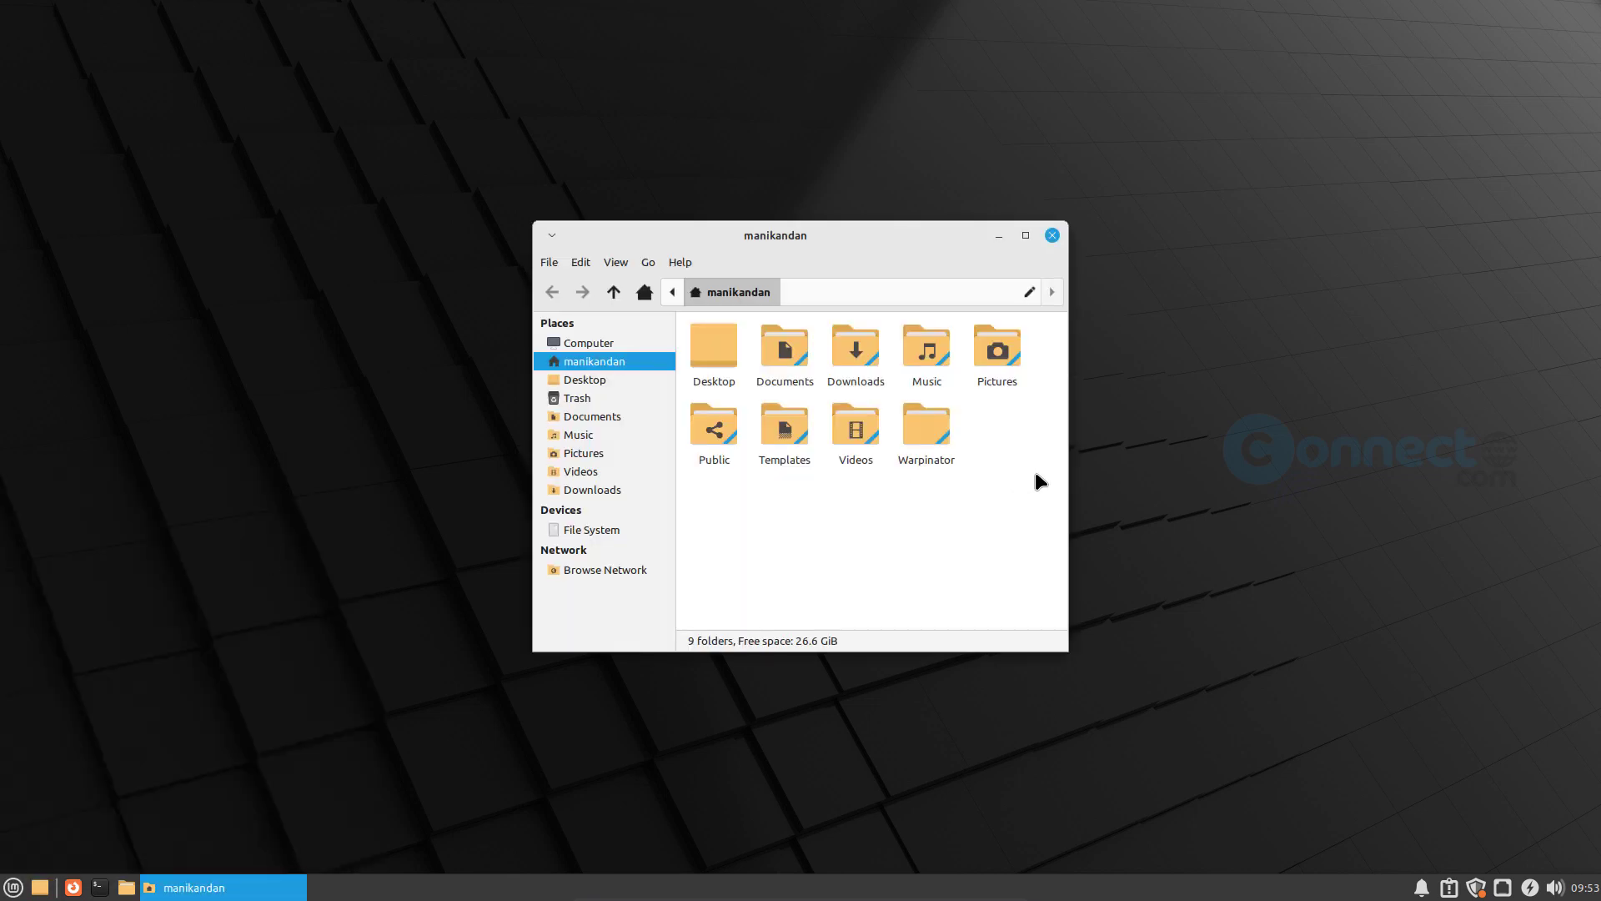
click(1027, 235)
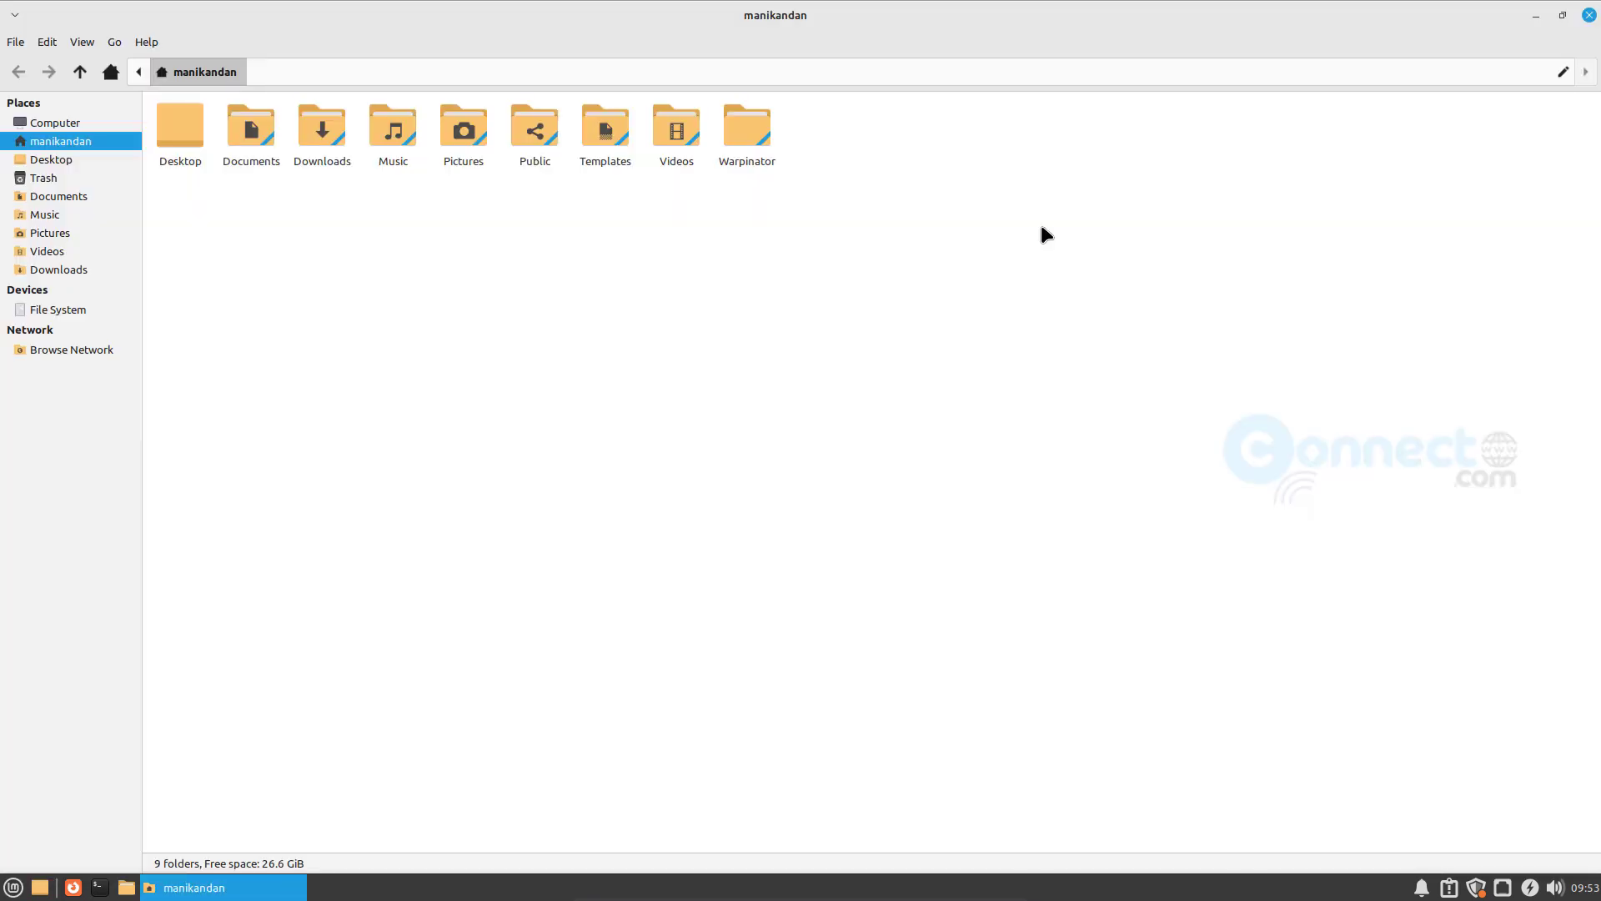
click(1563, 15)
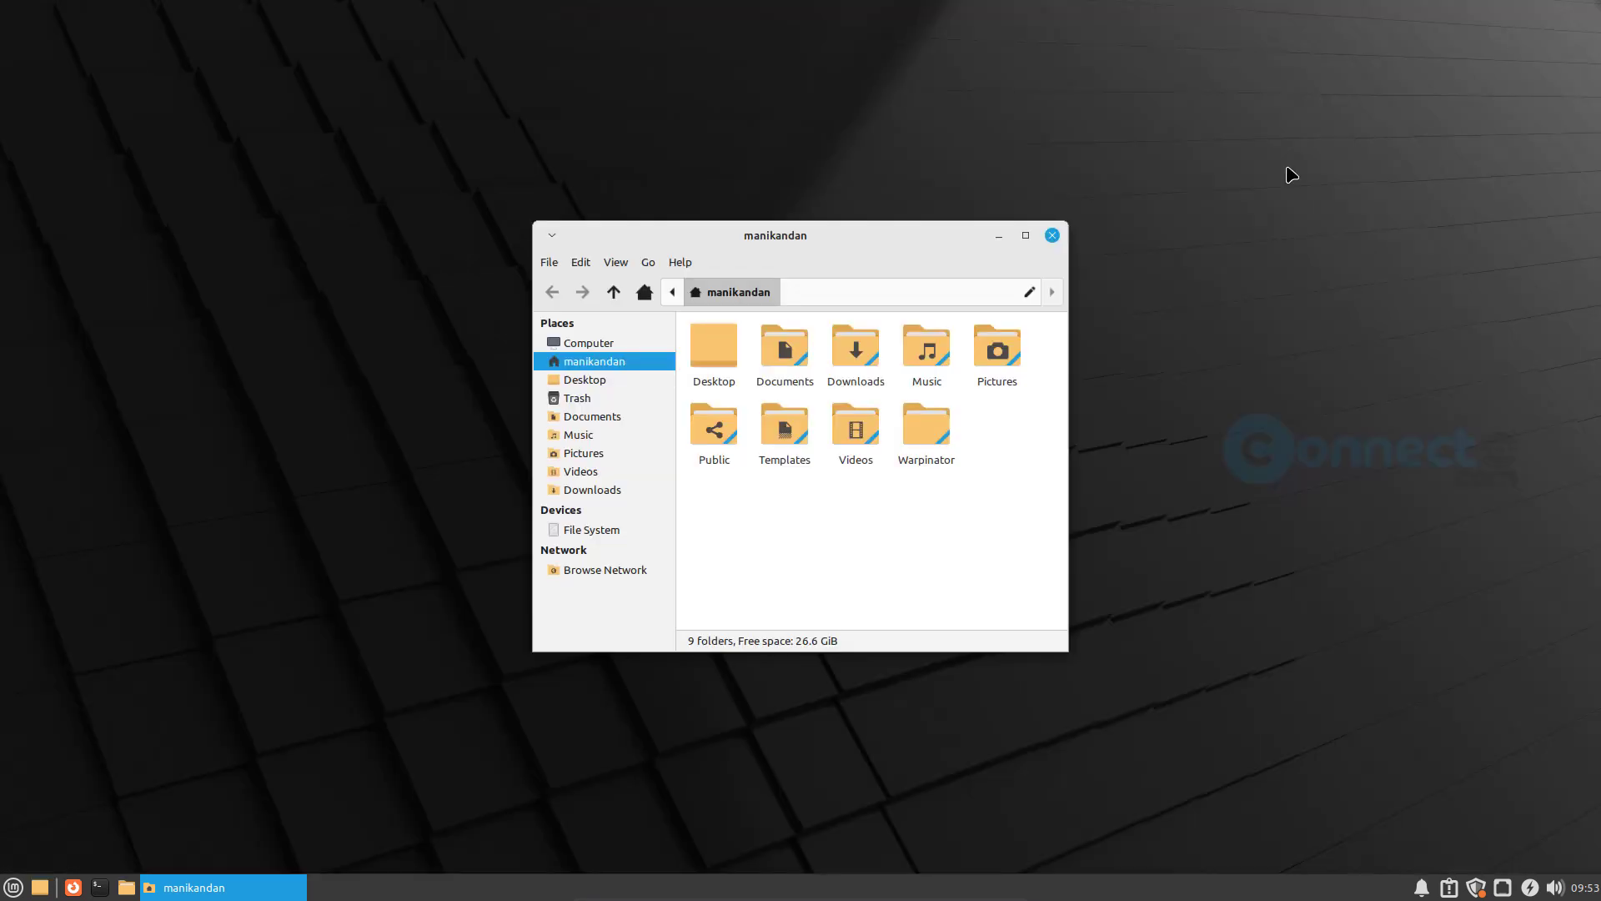
click(1054, 236)
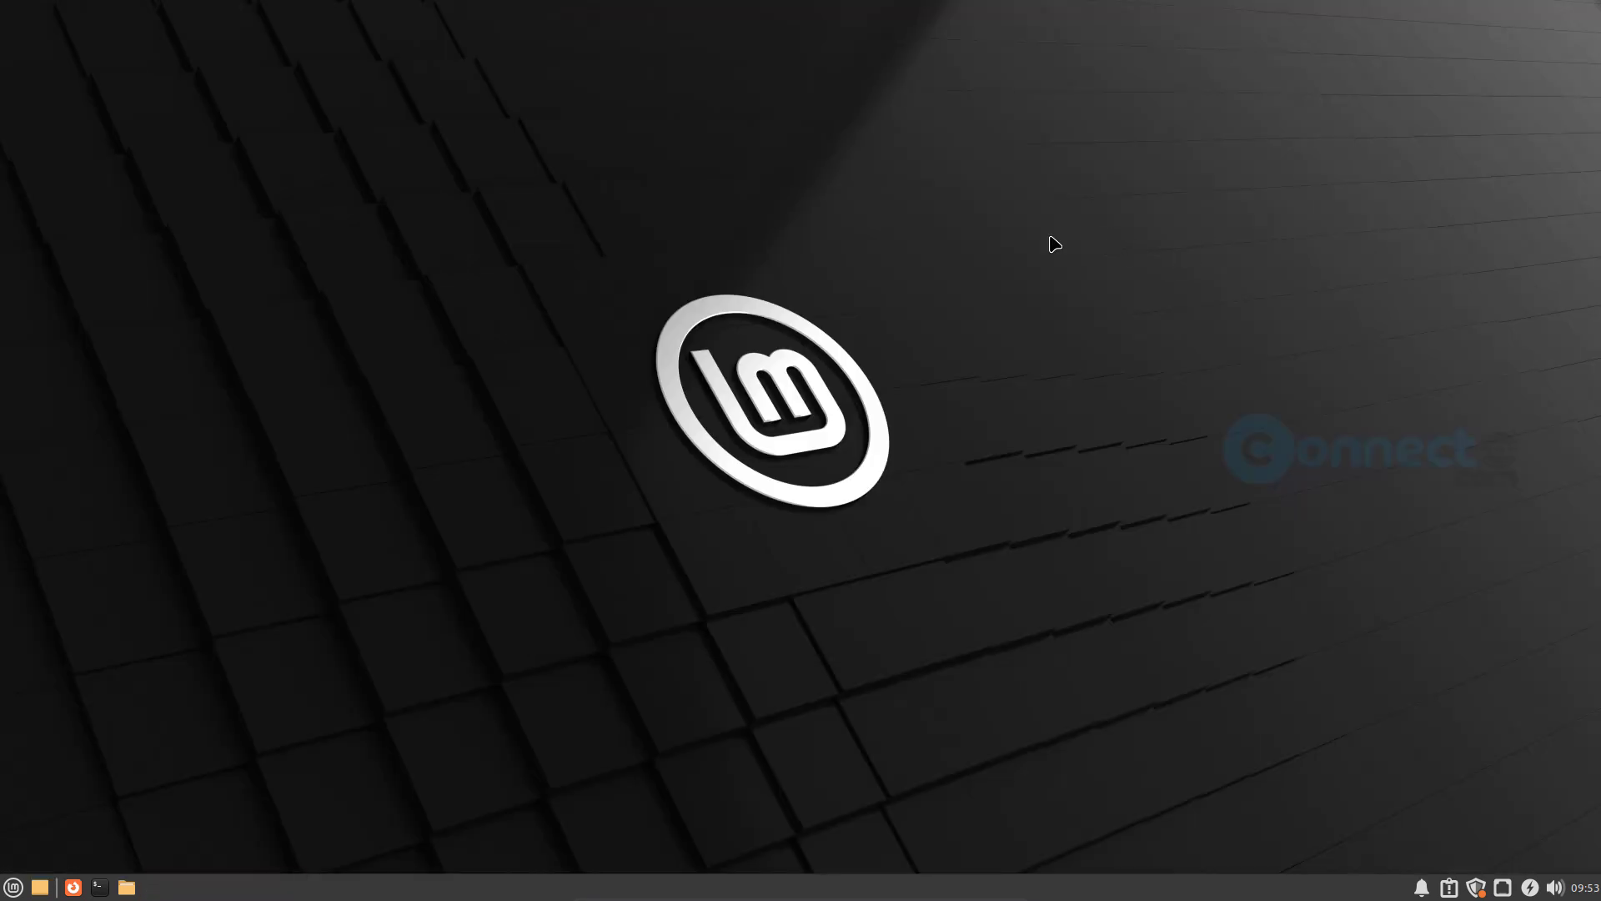
- Browse the Settings, Internet and Accessories categories of the application menu, close it, and view the clock's calendar
click(17, 885)
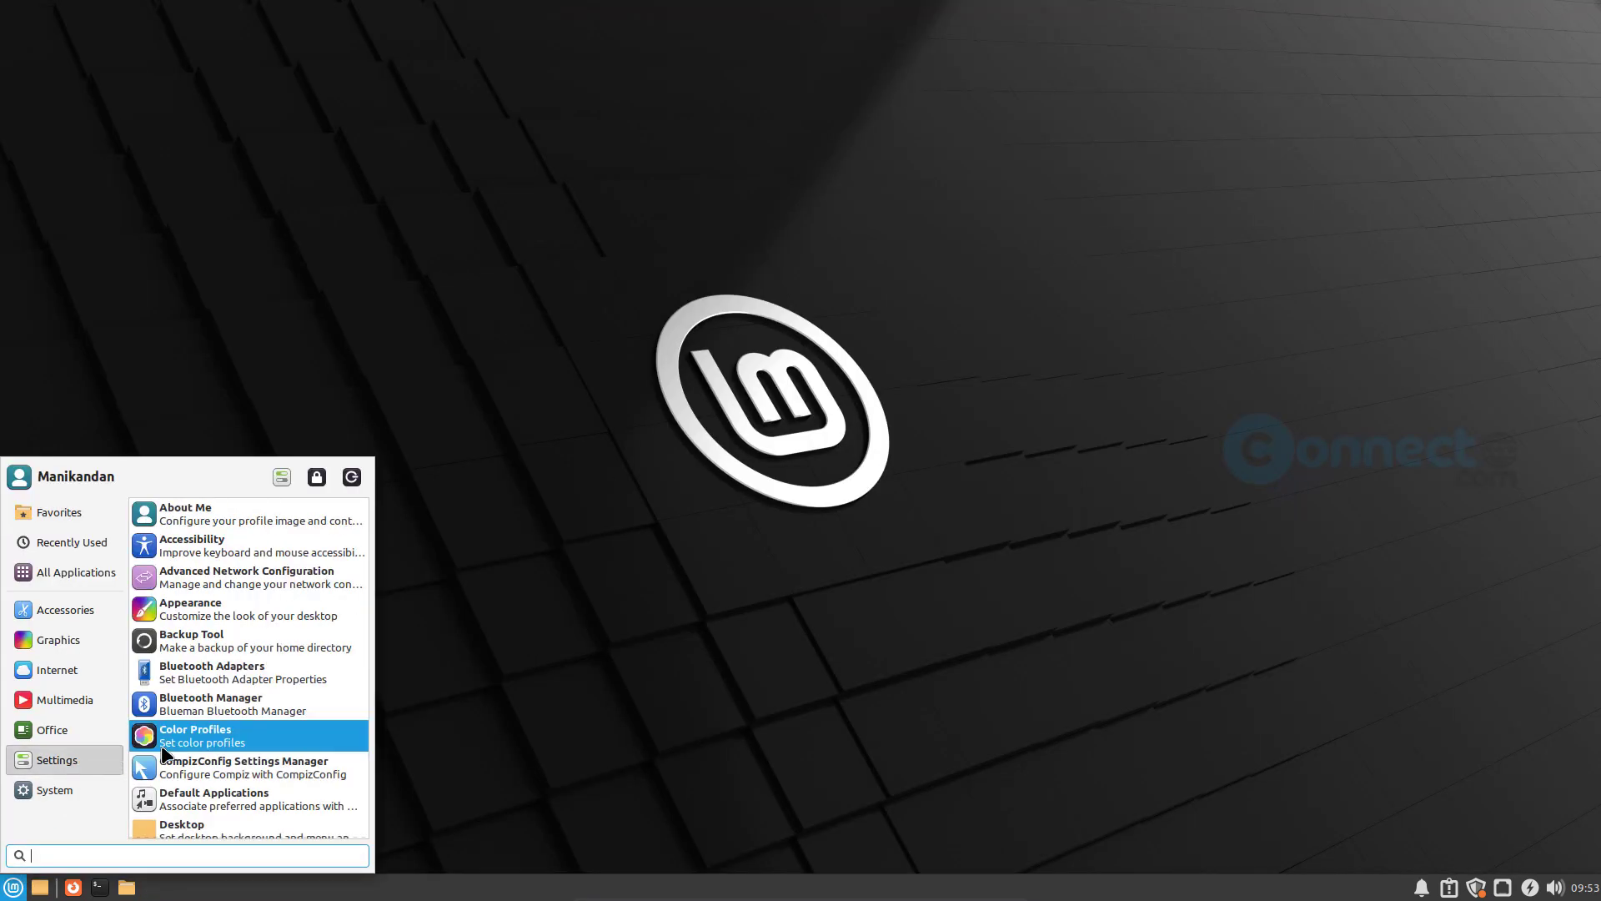
mouse_move(81, 739)
mouse_move(94, 704)
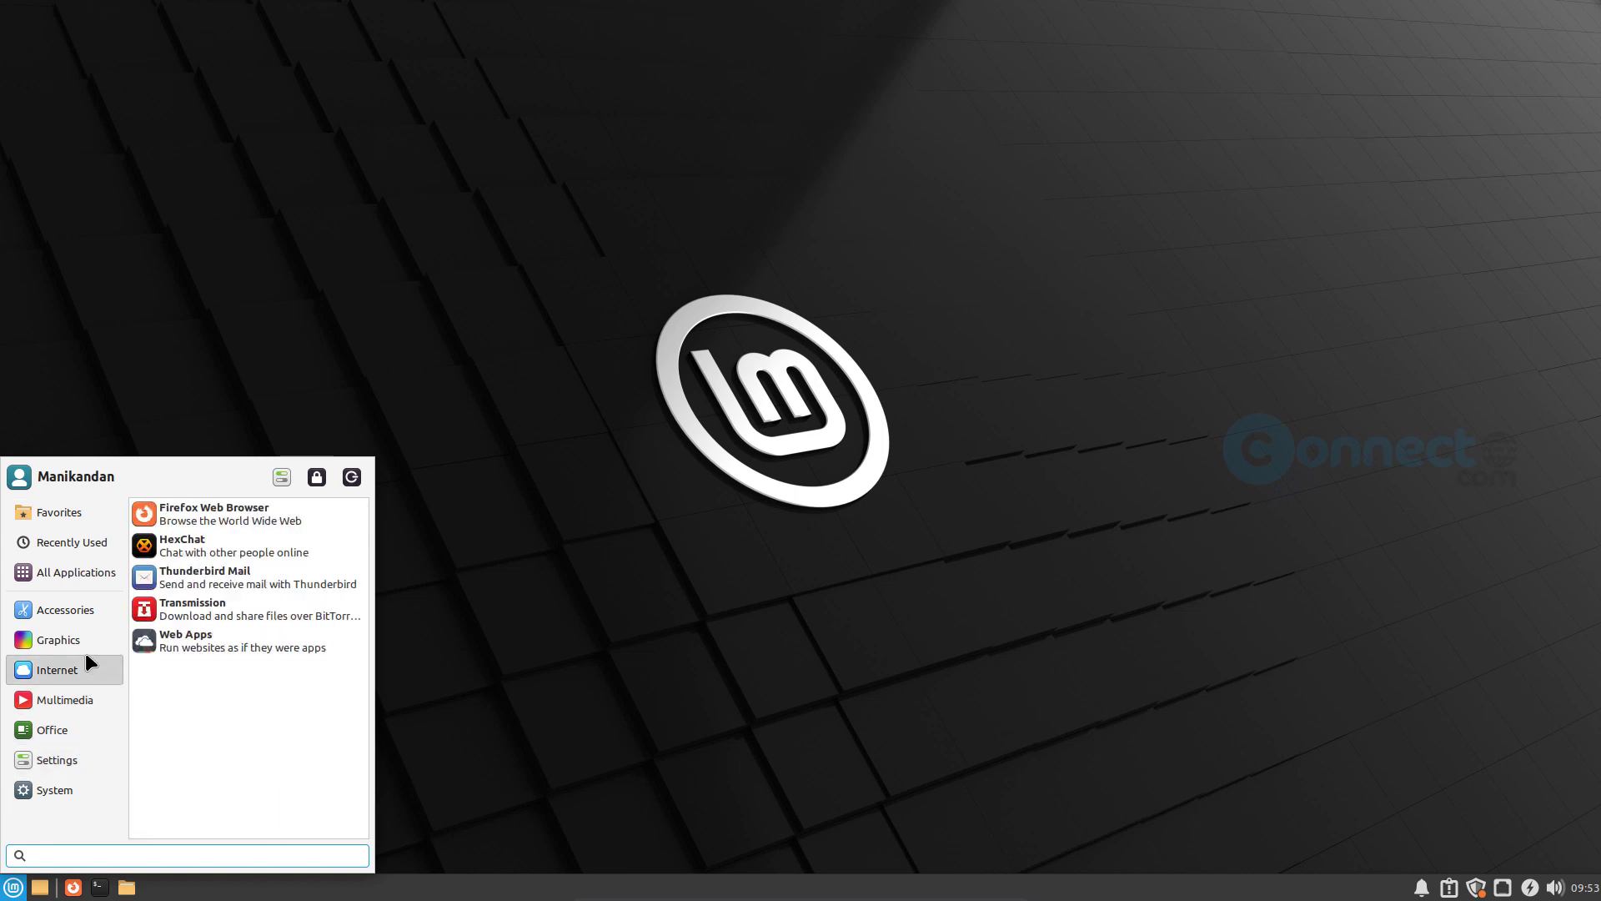
mouse_move(87, 641)
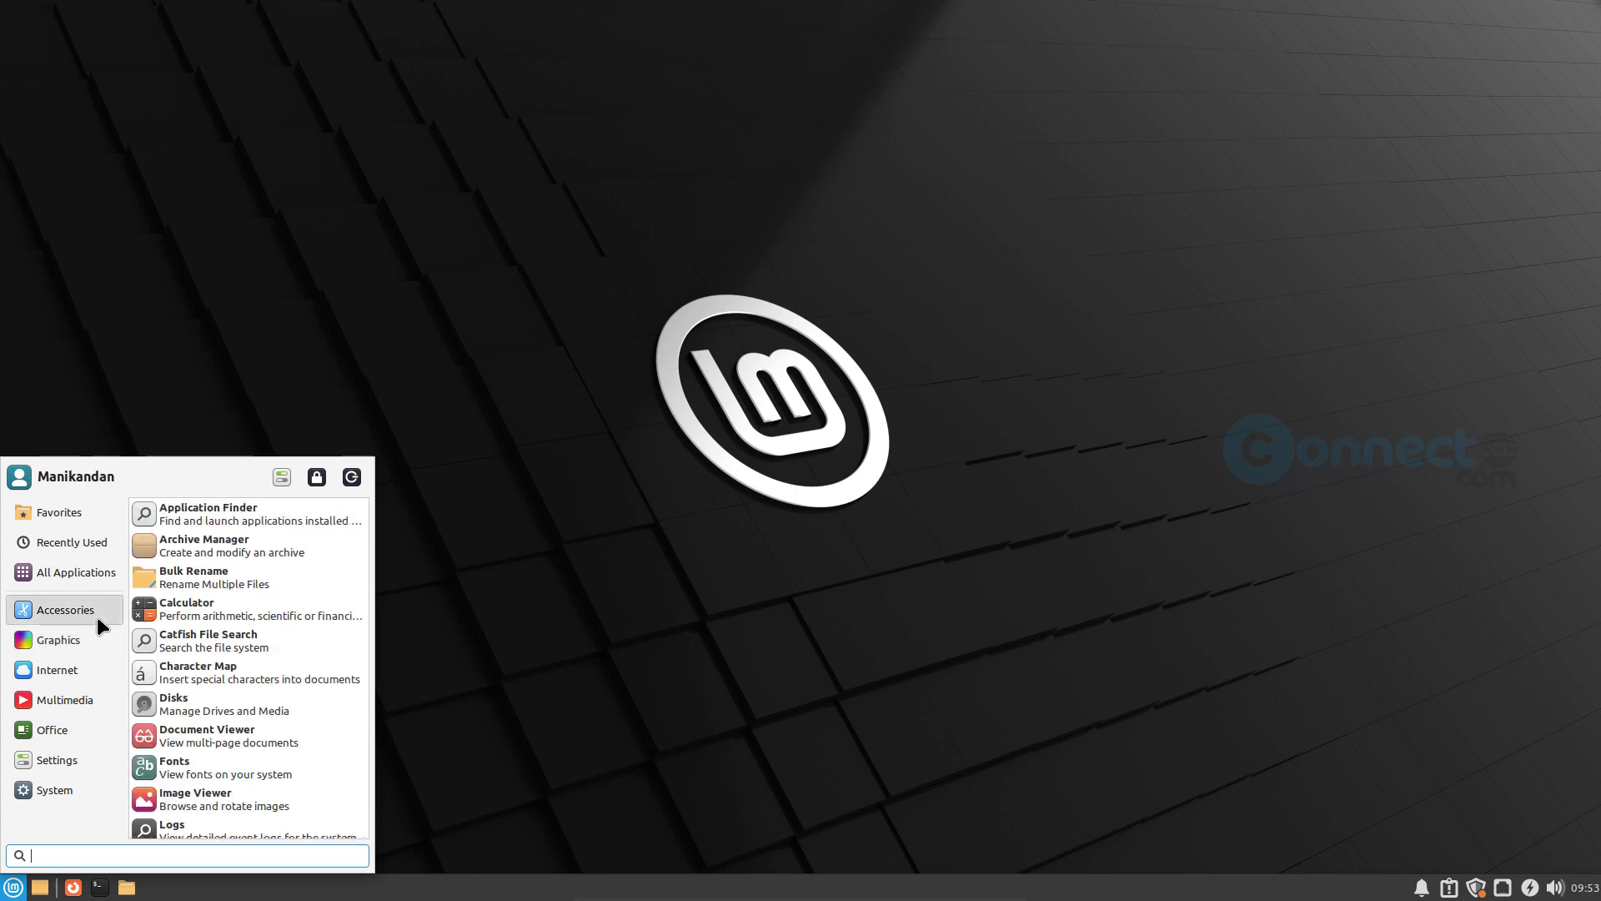
click(649, 678)
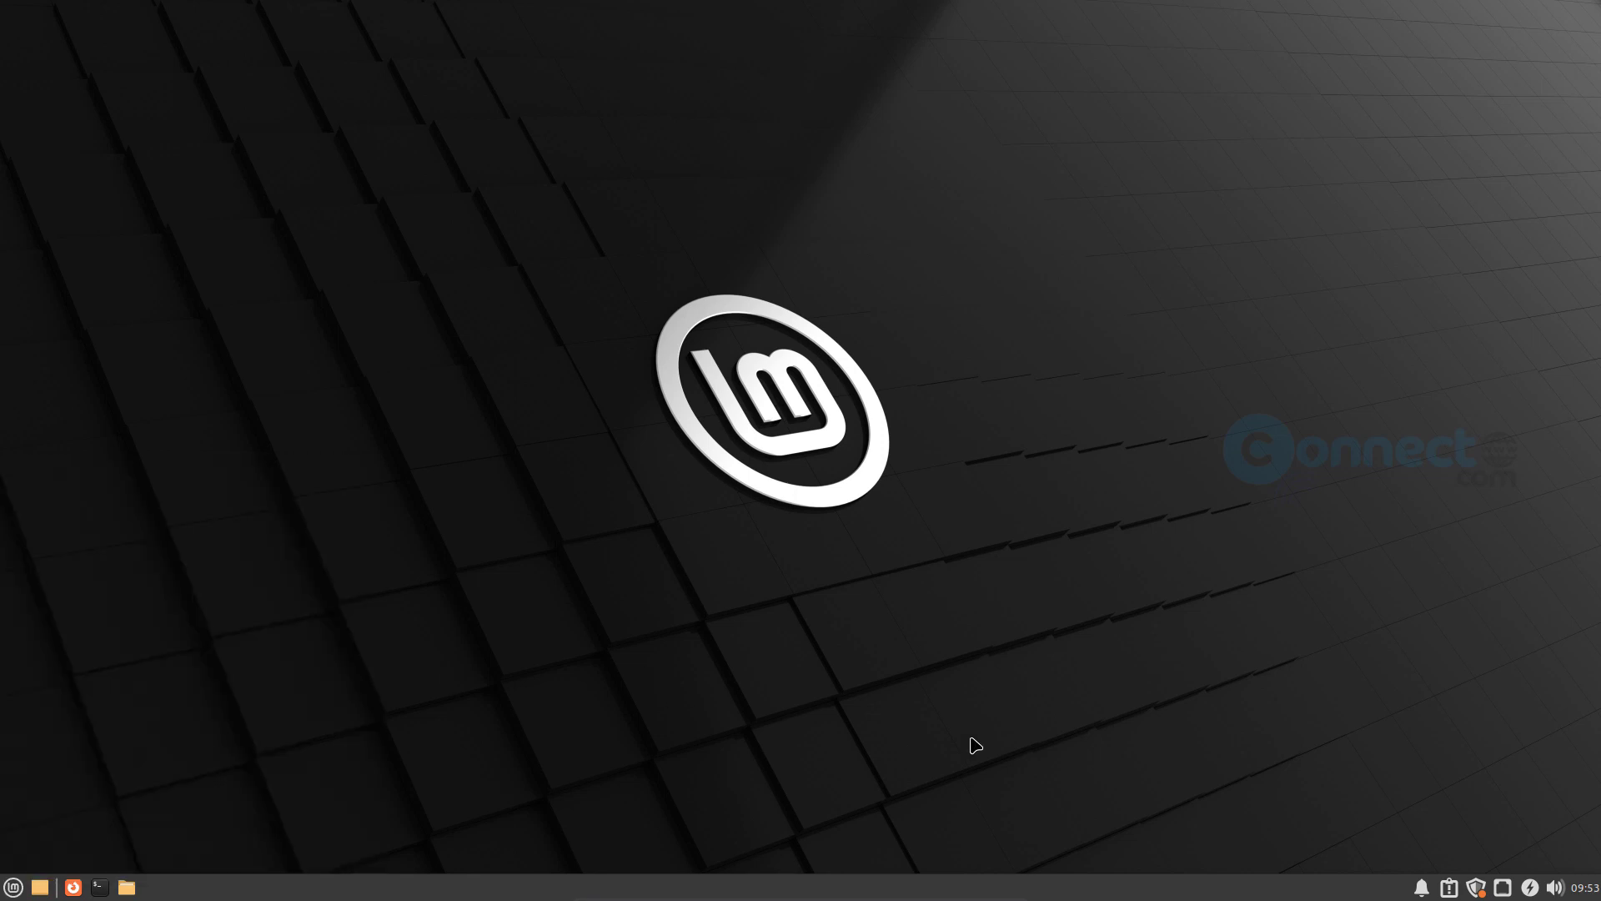
click(1583, 888)
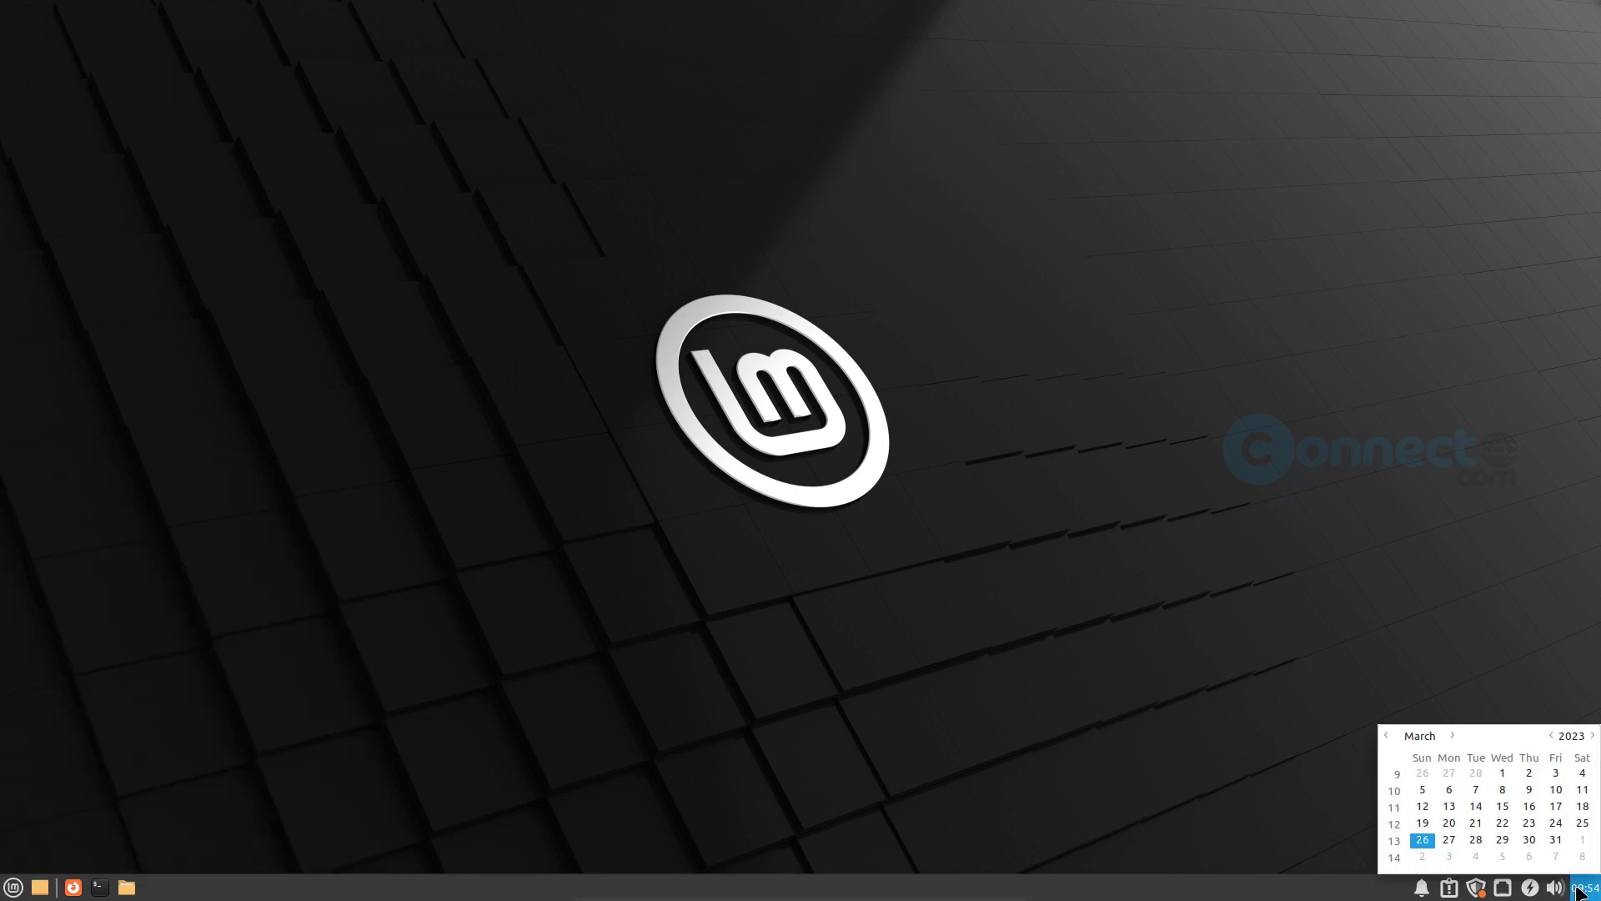
click(1110, 760)
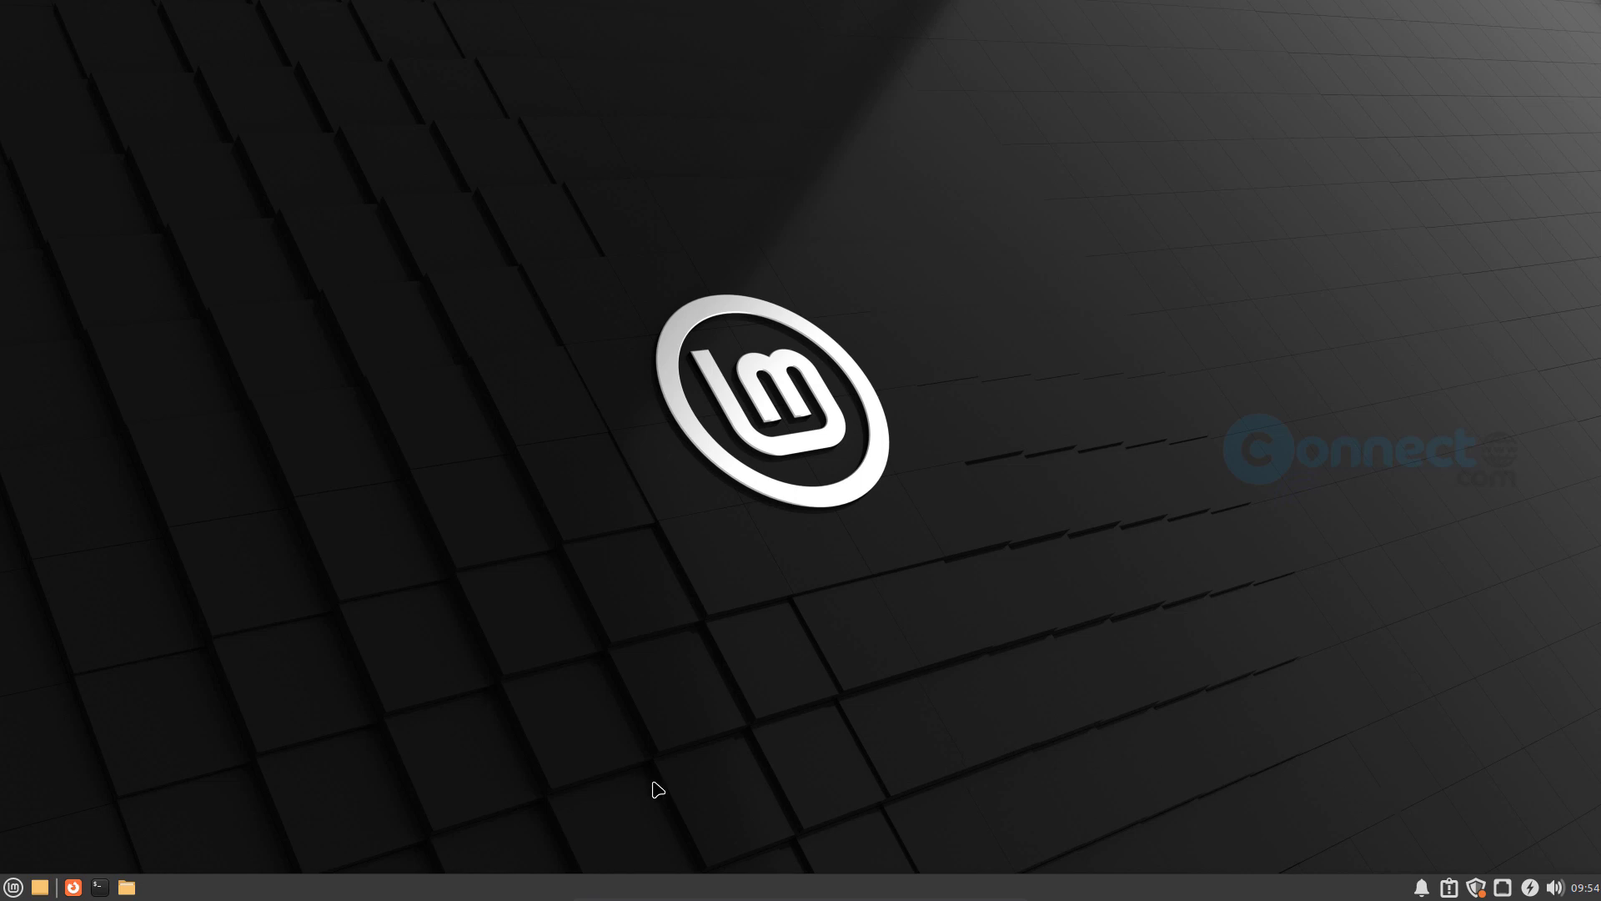
- Open the session log-out options from the application menu and shut down the Linux Mint virtual machine
click(14, 886)
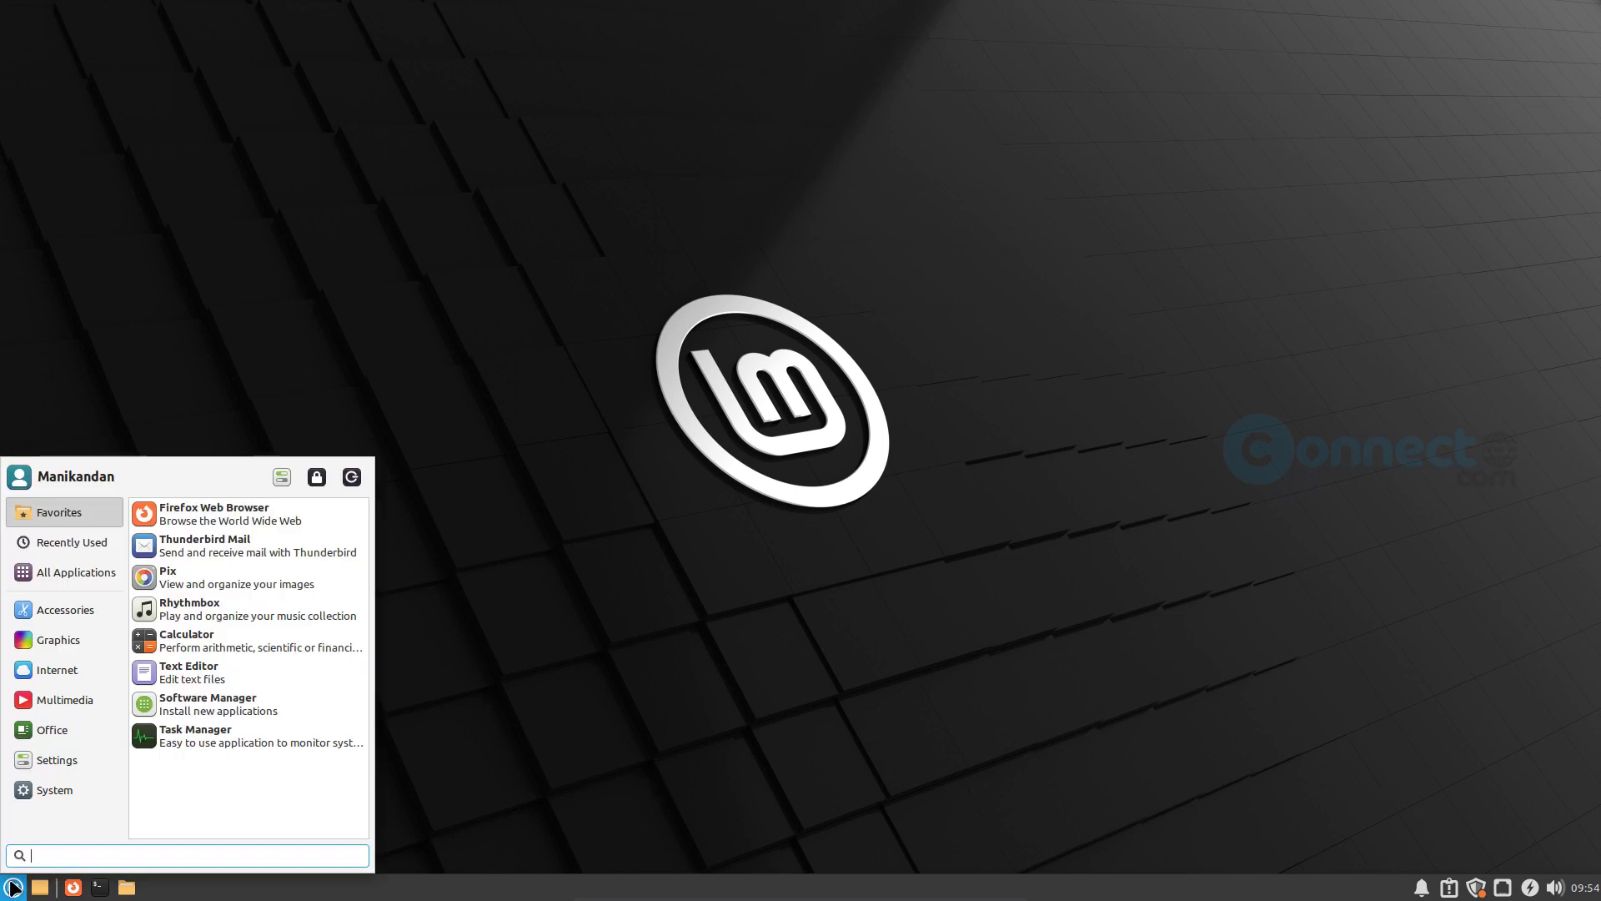
click(355, 478)
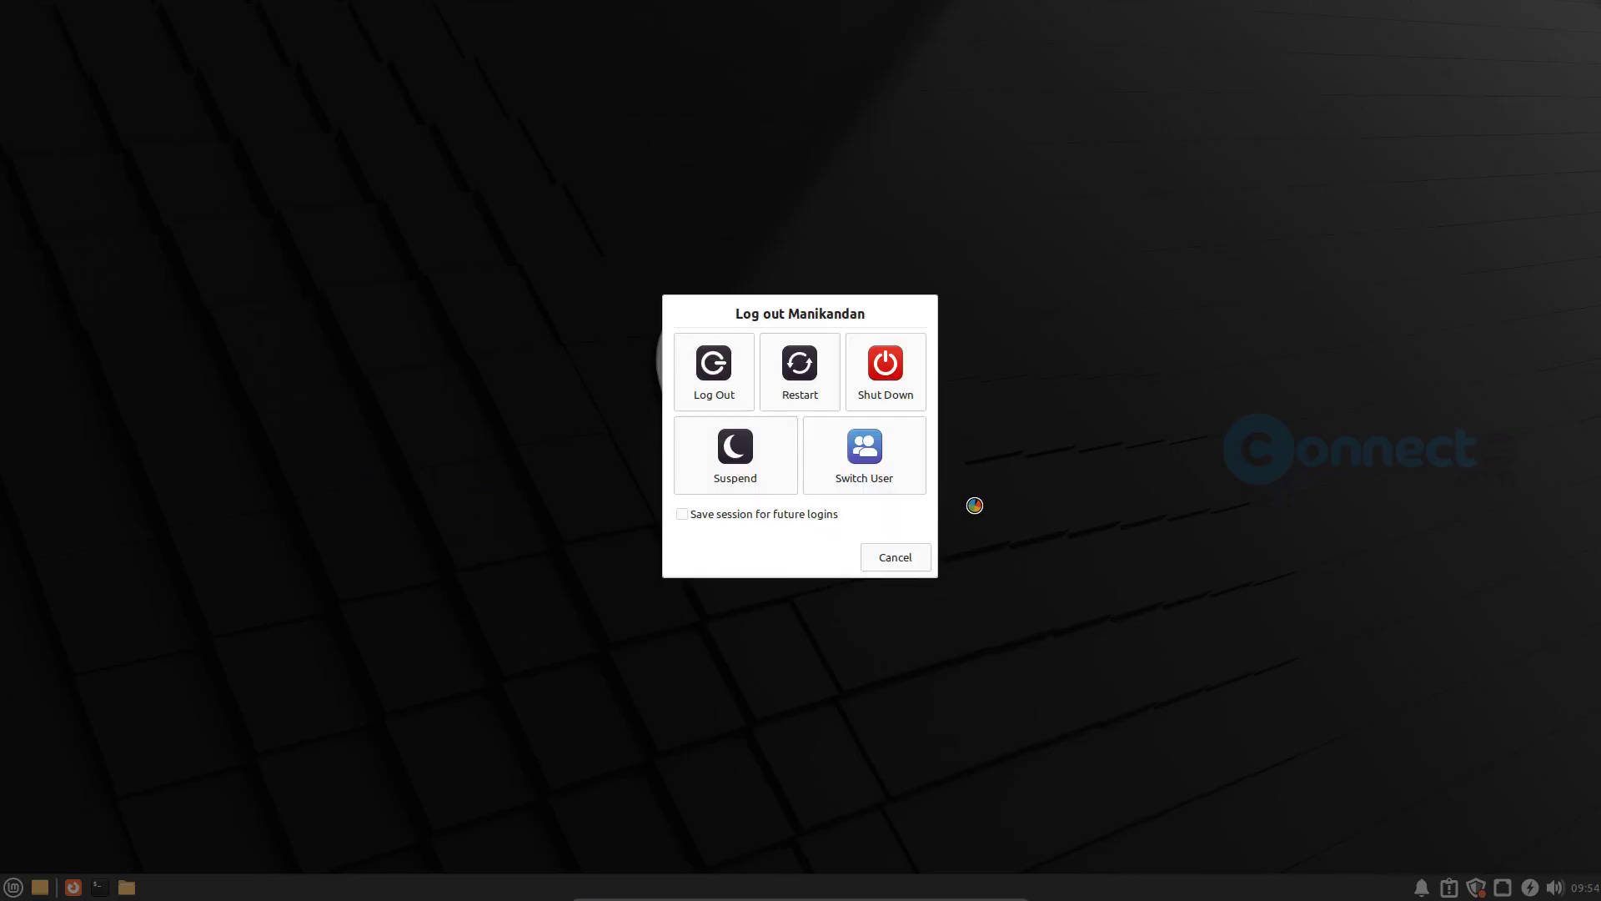
click(896, 377)
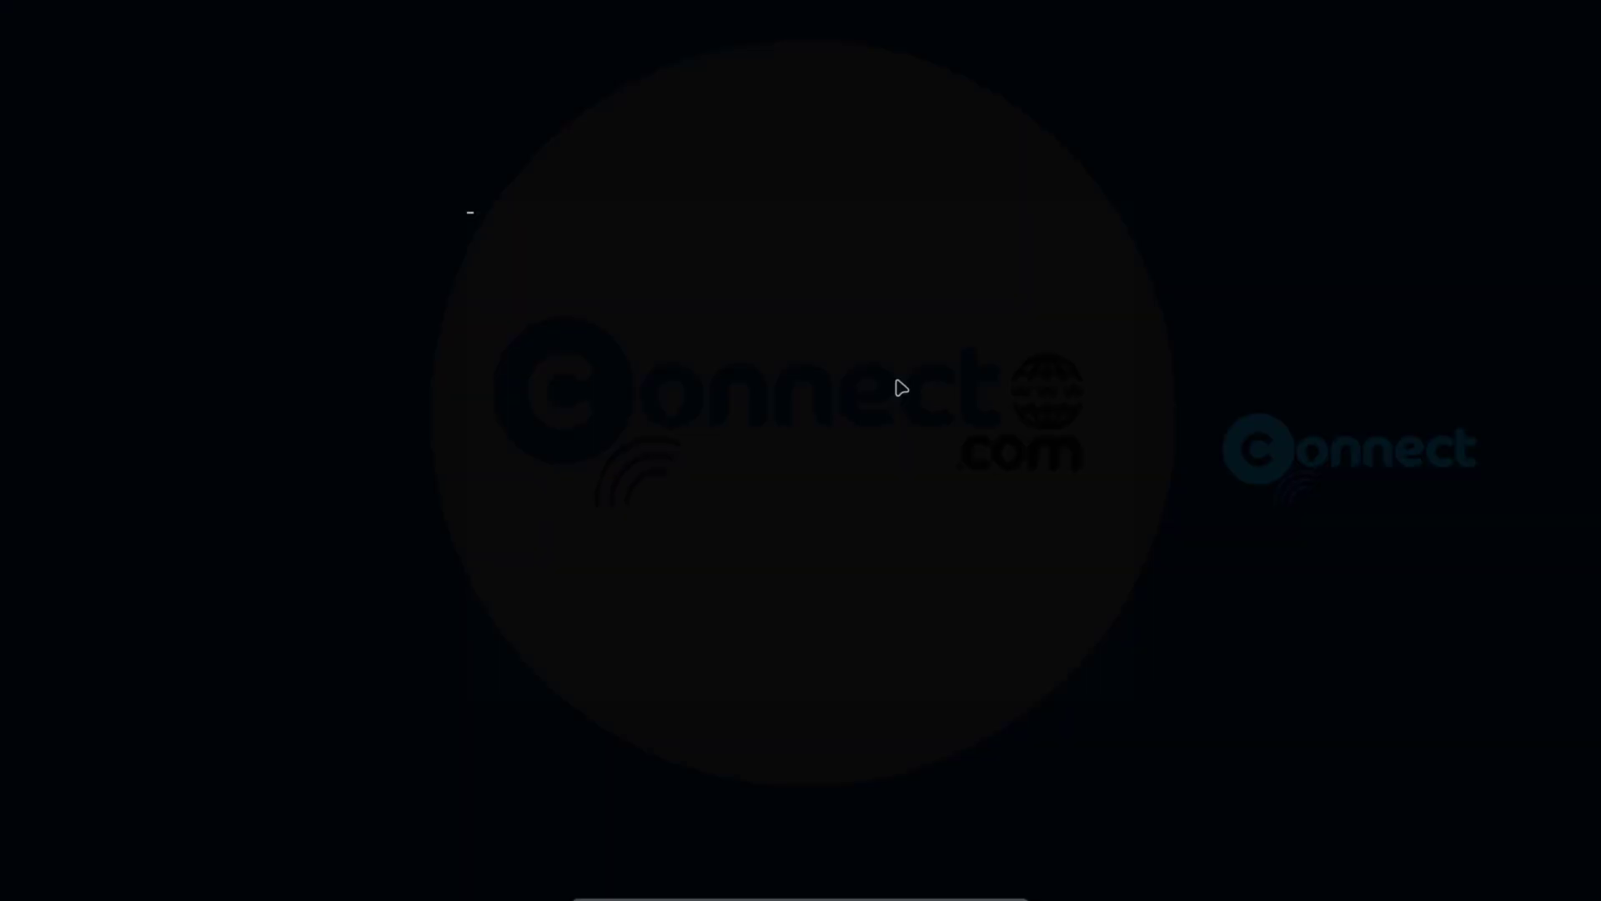